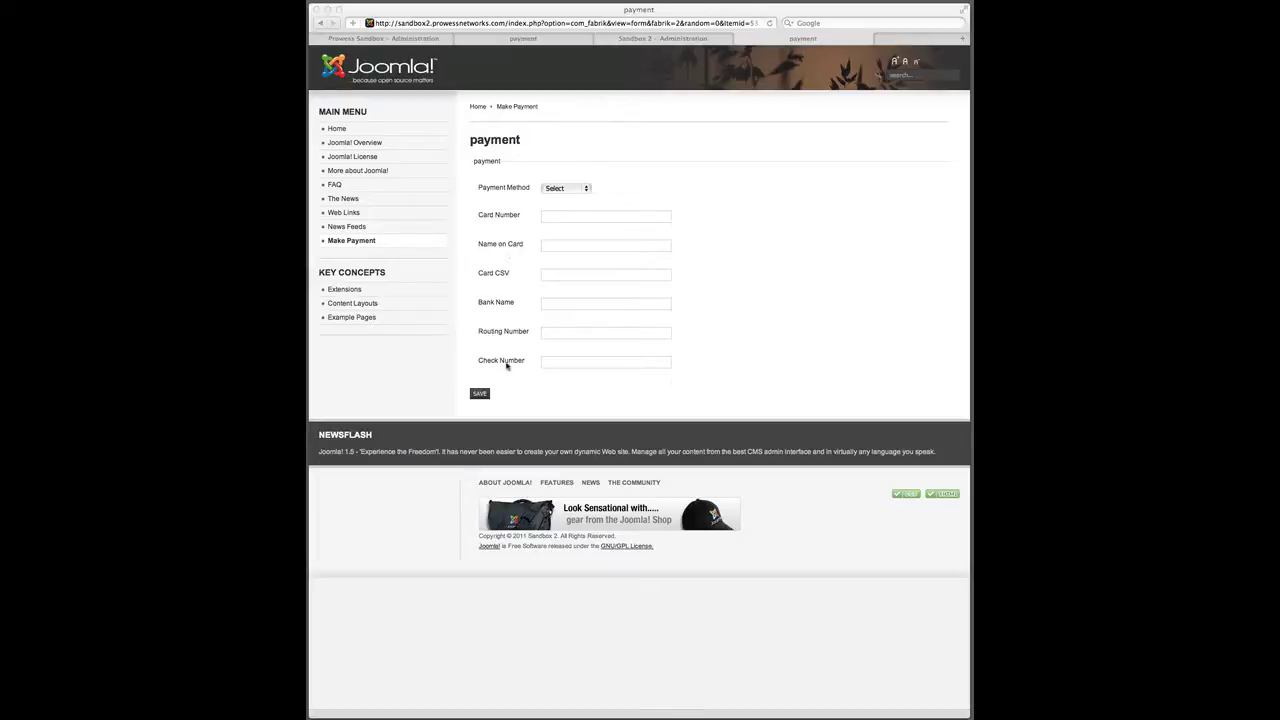
# - Check the Payment Method choices on the payment form by choosing Credit Card, and reload the Make Payment page
pyautogui.click(584, 190)
pyautogui.click(584, 190)
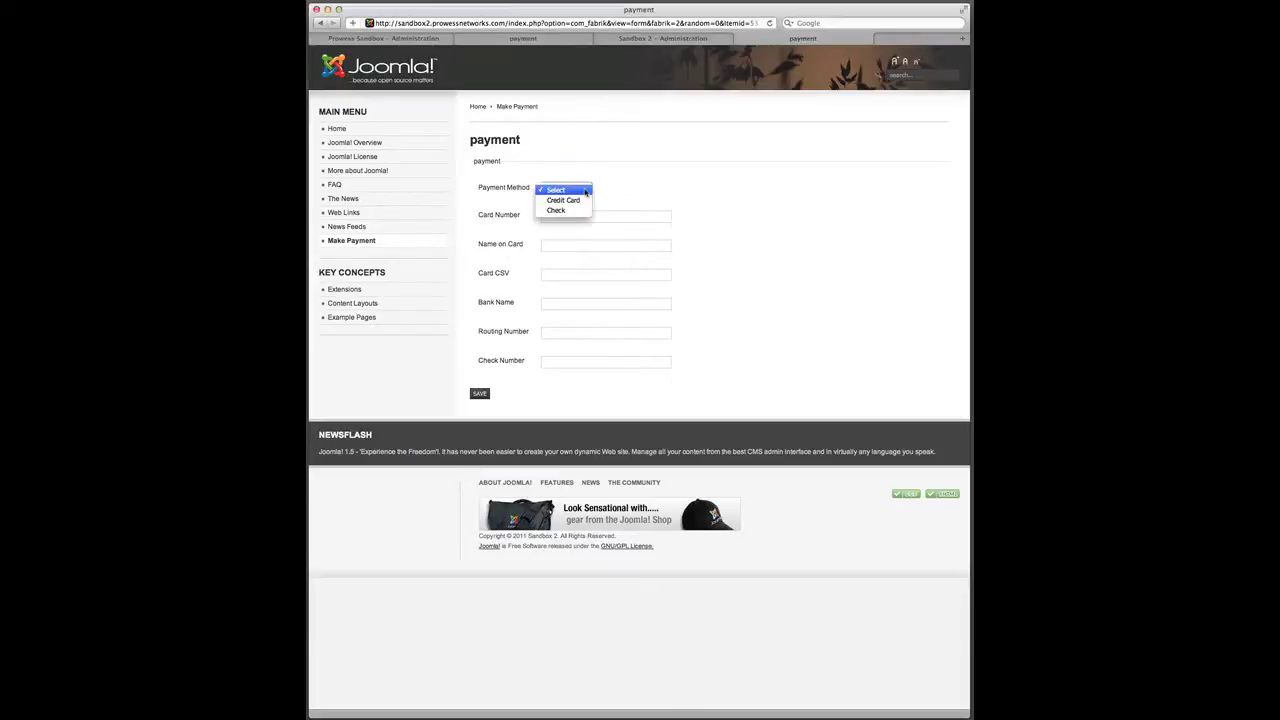
pyautogui.click(352, 241)
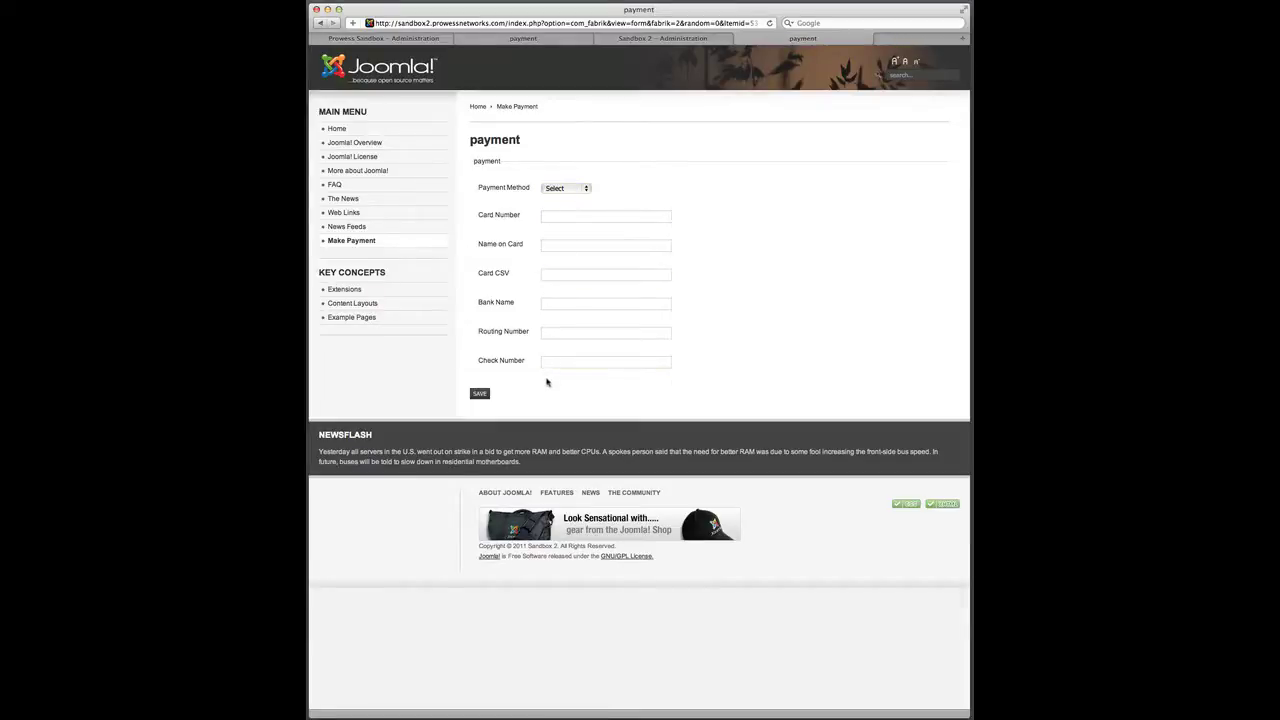
pyautogui.click(584, 189)
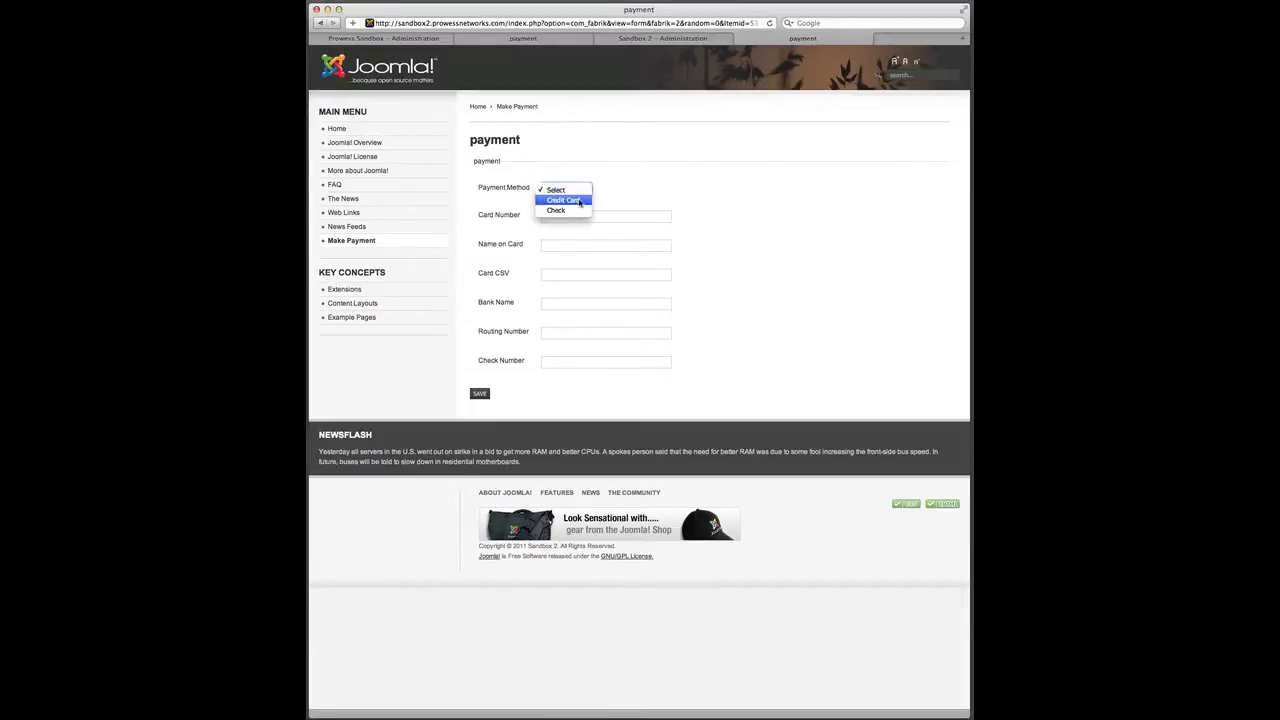
pyautogui.click(579, 201)
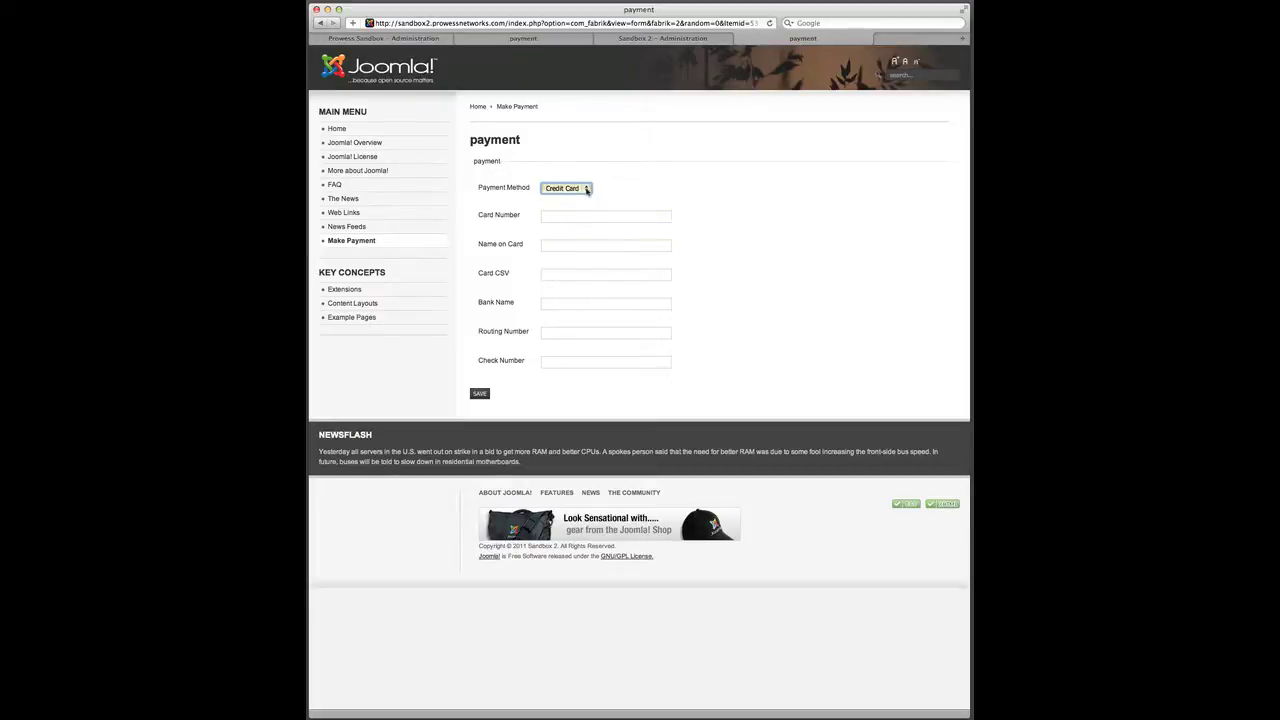
pyautogui.click(587, 190)
pyautogui.click(578, 201)
pyautogui.click(339, 241)
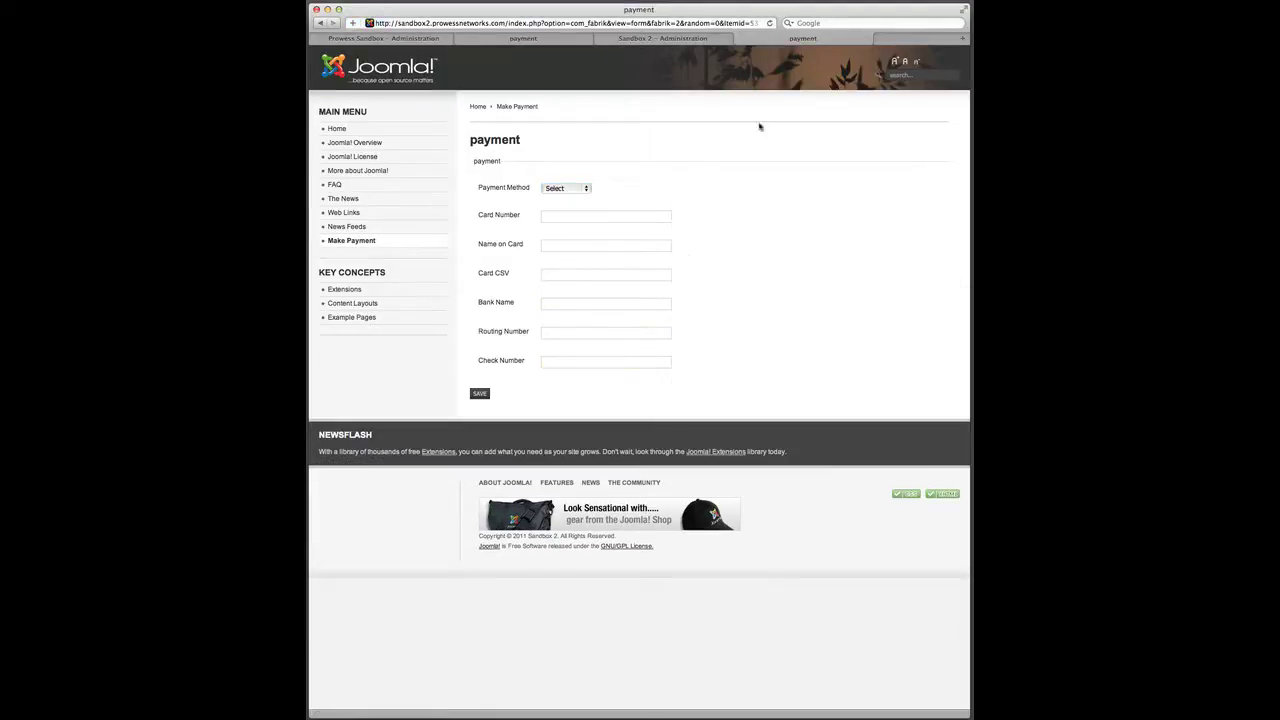
# - Switch to the Sandbox 2 administration and open the pay_method element for editing from Fabrik's element list
pyautogui.click(602, 38)
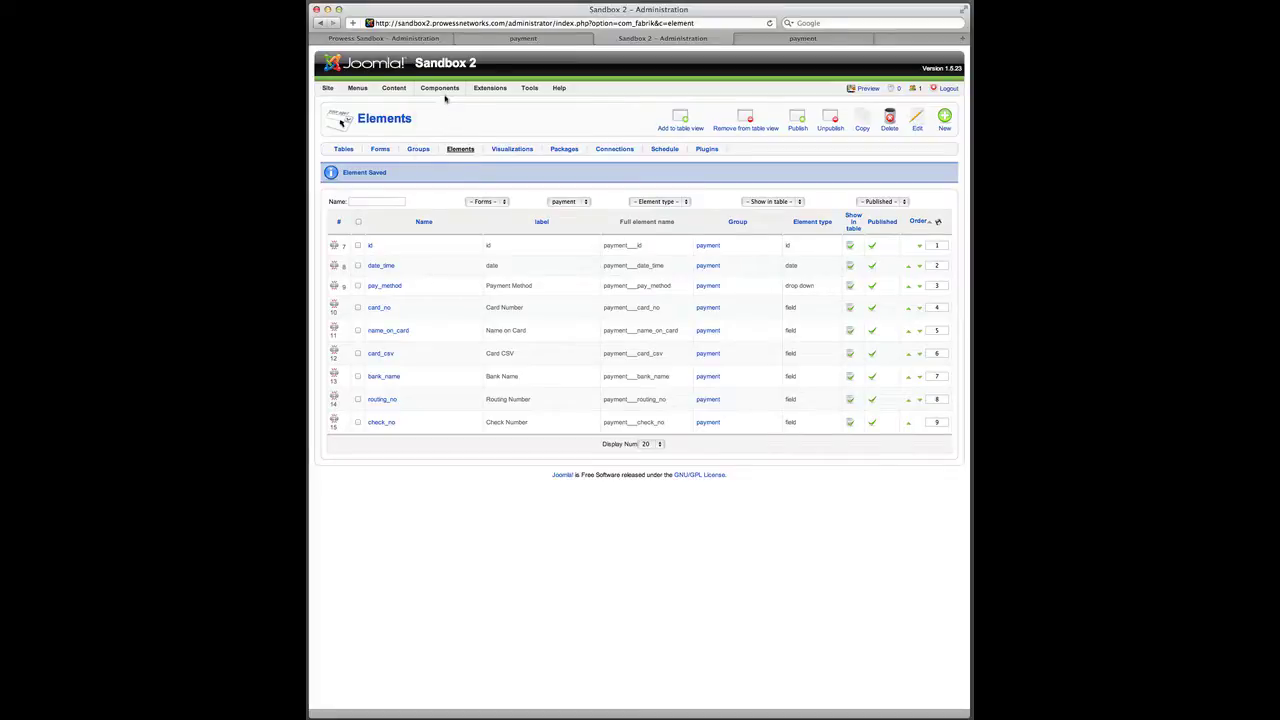
pyautogui.moveTo(445, 90)
pyautogui.moveTo(444, 130)
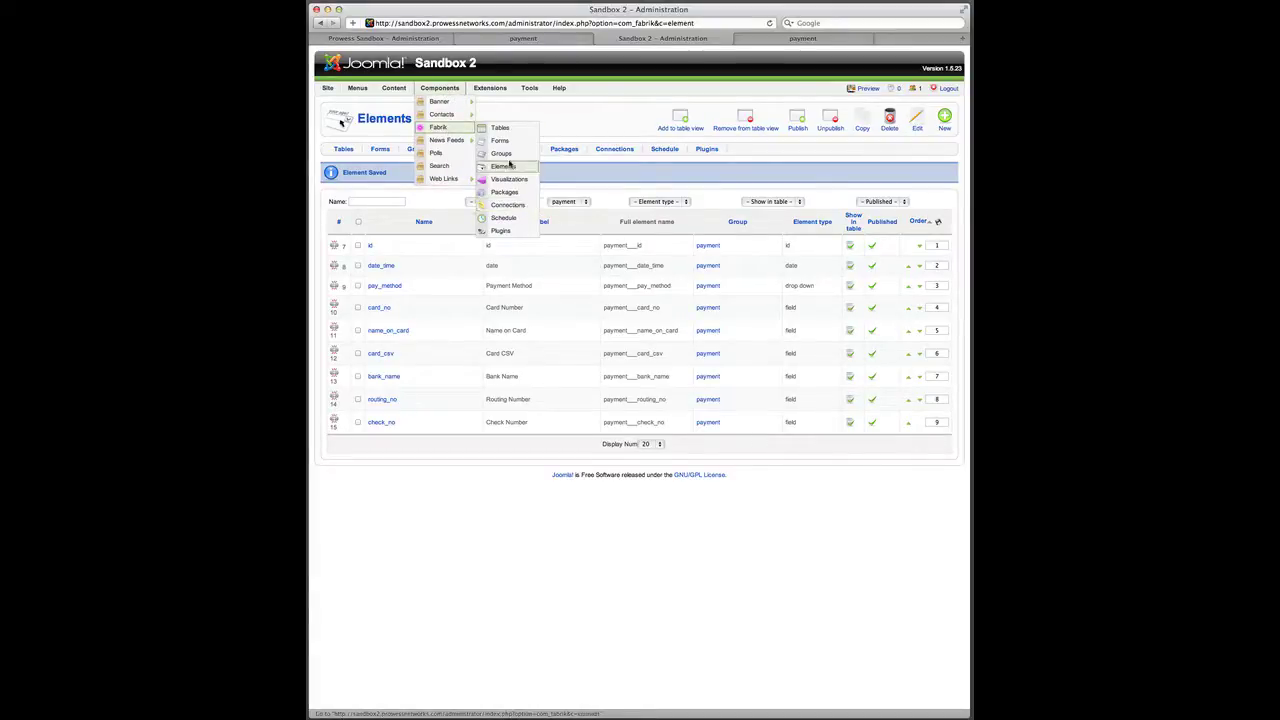
pyautogui.click(528, 191)
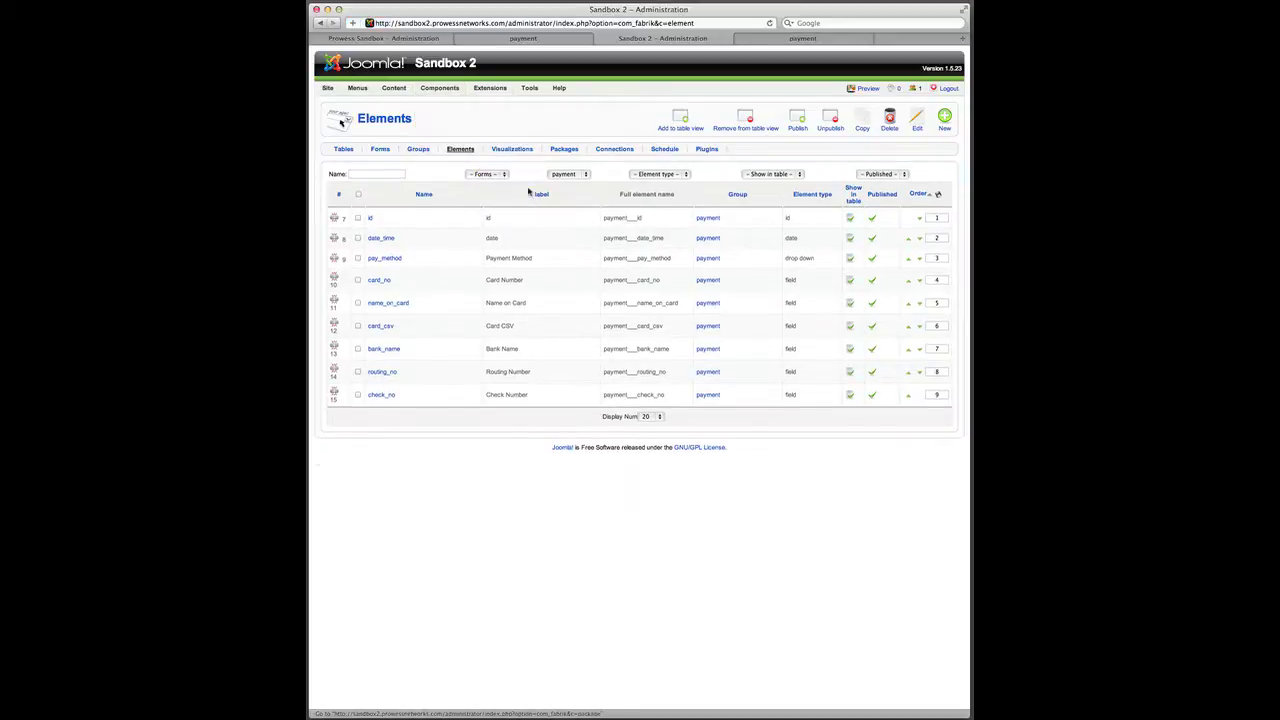
pyautogui.click(395, 259)
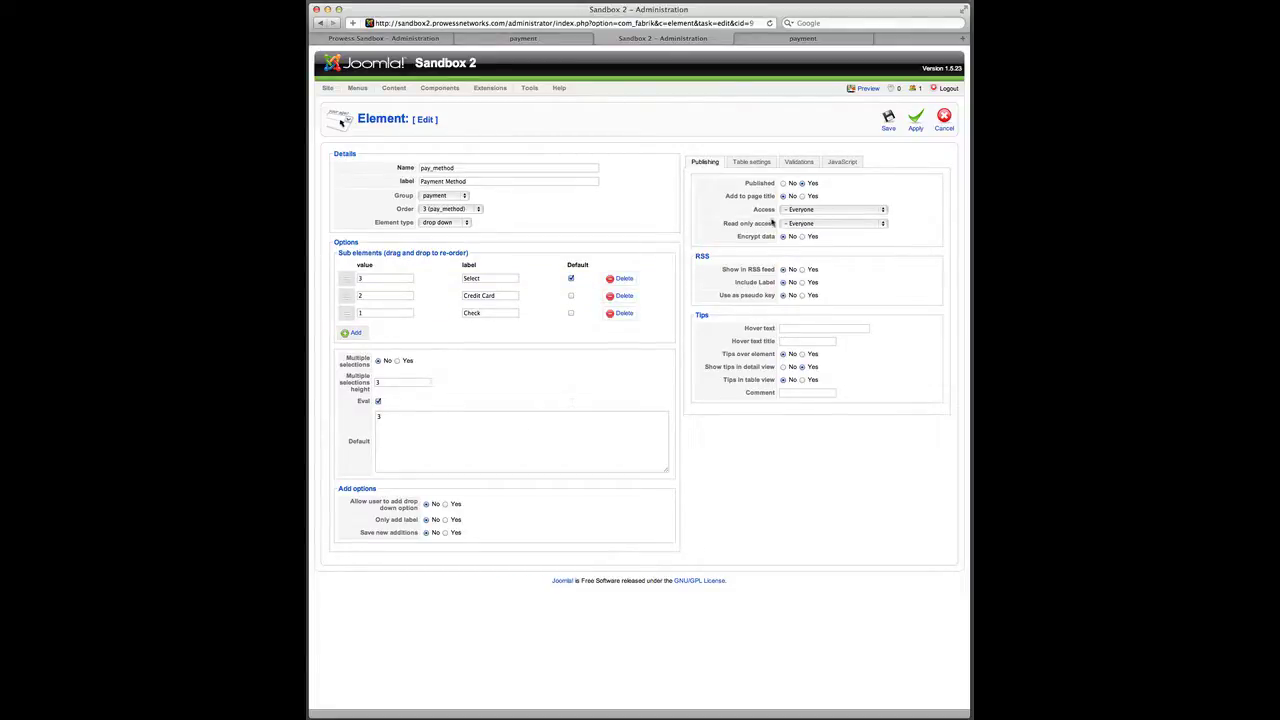
# - Add a JavaScript load action to pay_method that hides Bank Name when this == 3
pyautogui.click(840, 164)
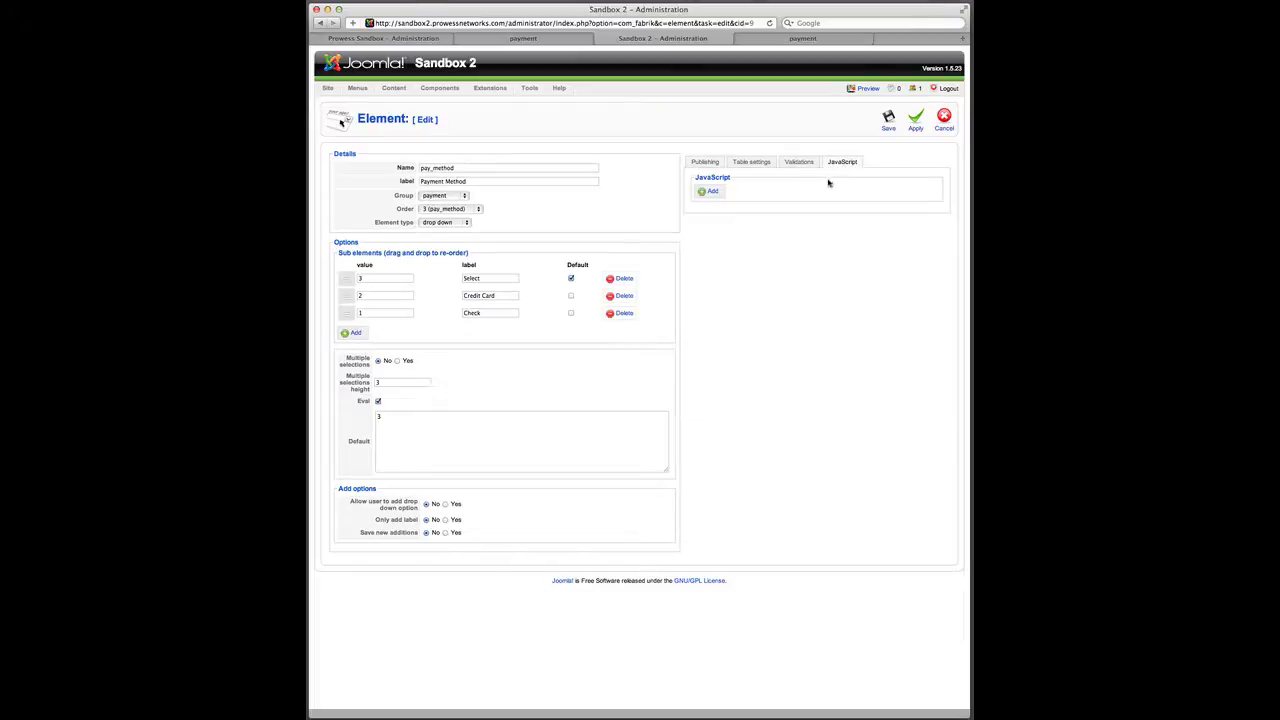
pyautogui.click(712, 191)
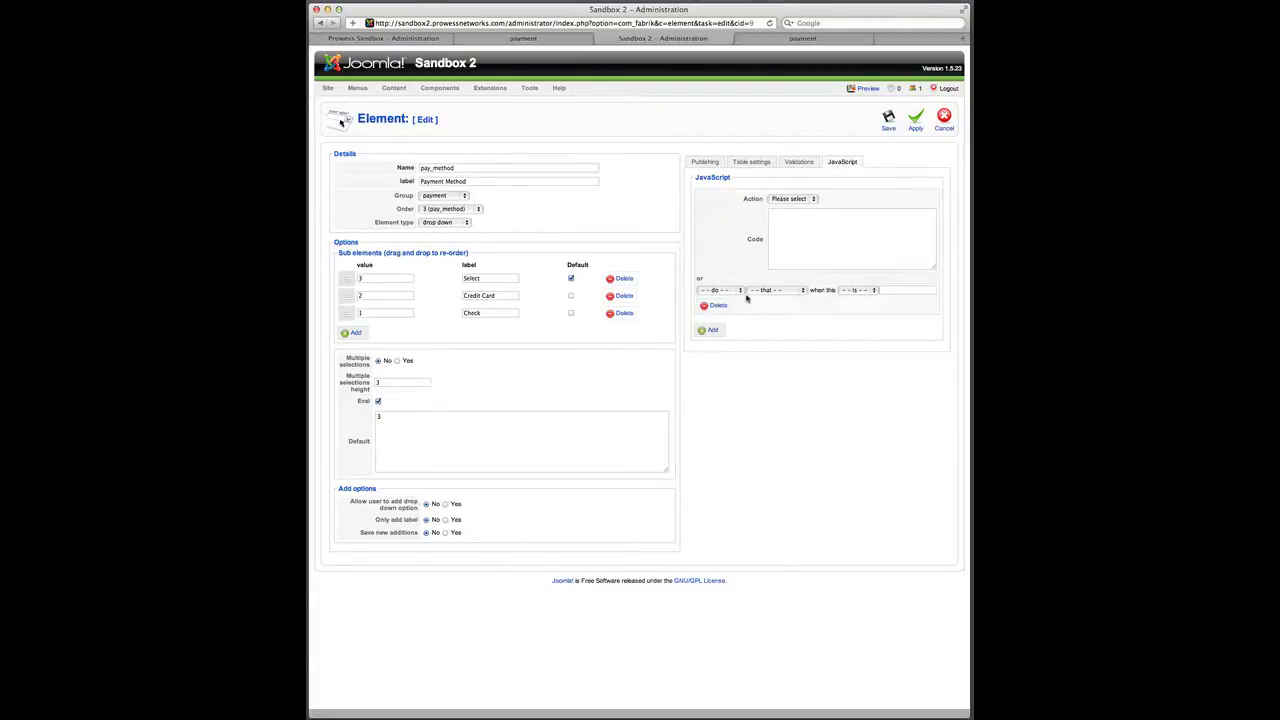
pyautogui.click(813, 200)
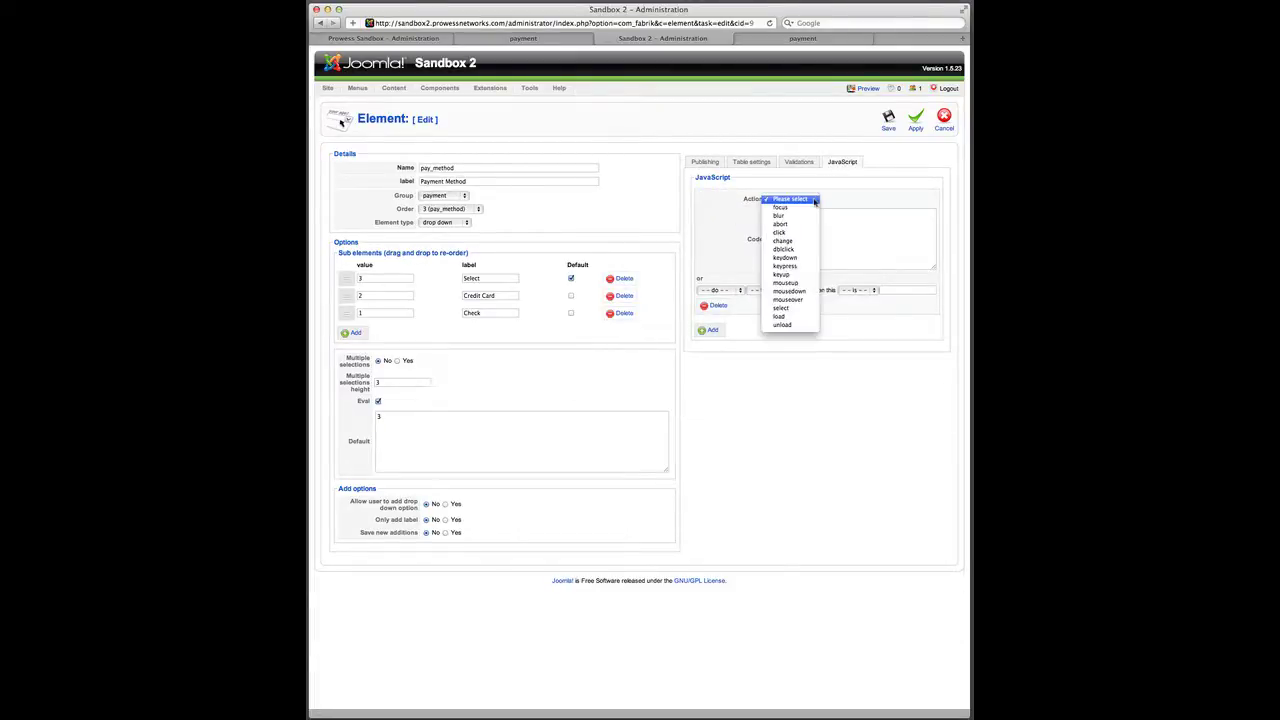
pyautogui.click(794, 317)
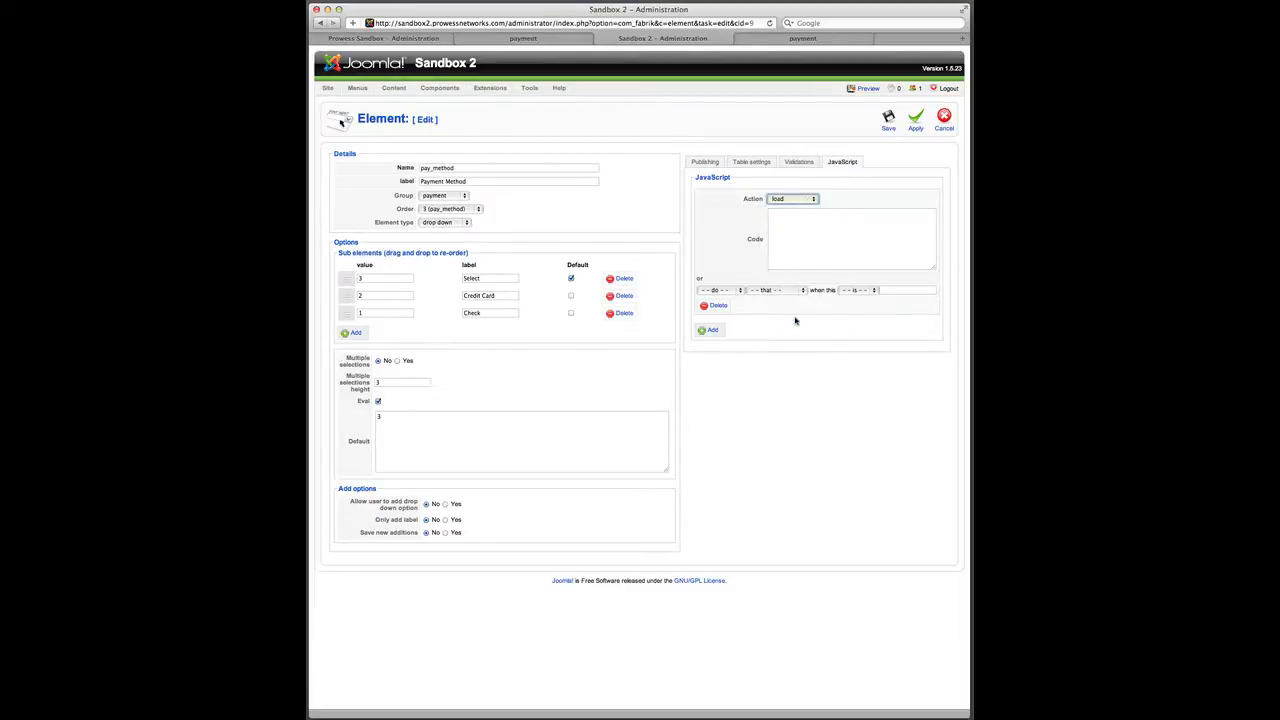
pyautogui.click(733, 291)
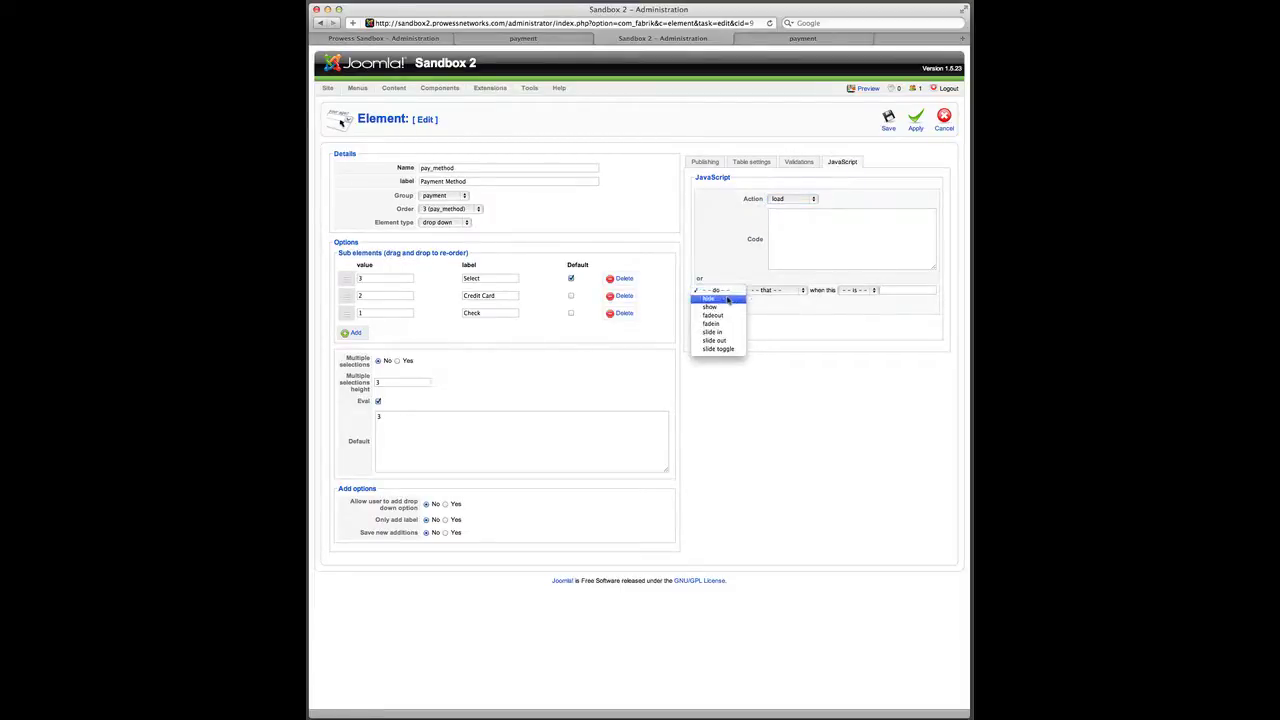
pyautogui.click(744, 300)
pyautogui.click(775, 290)
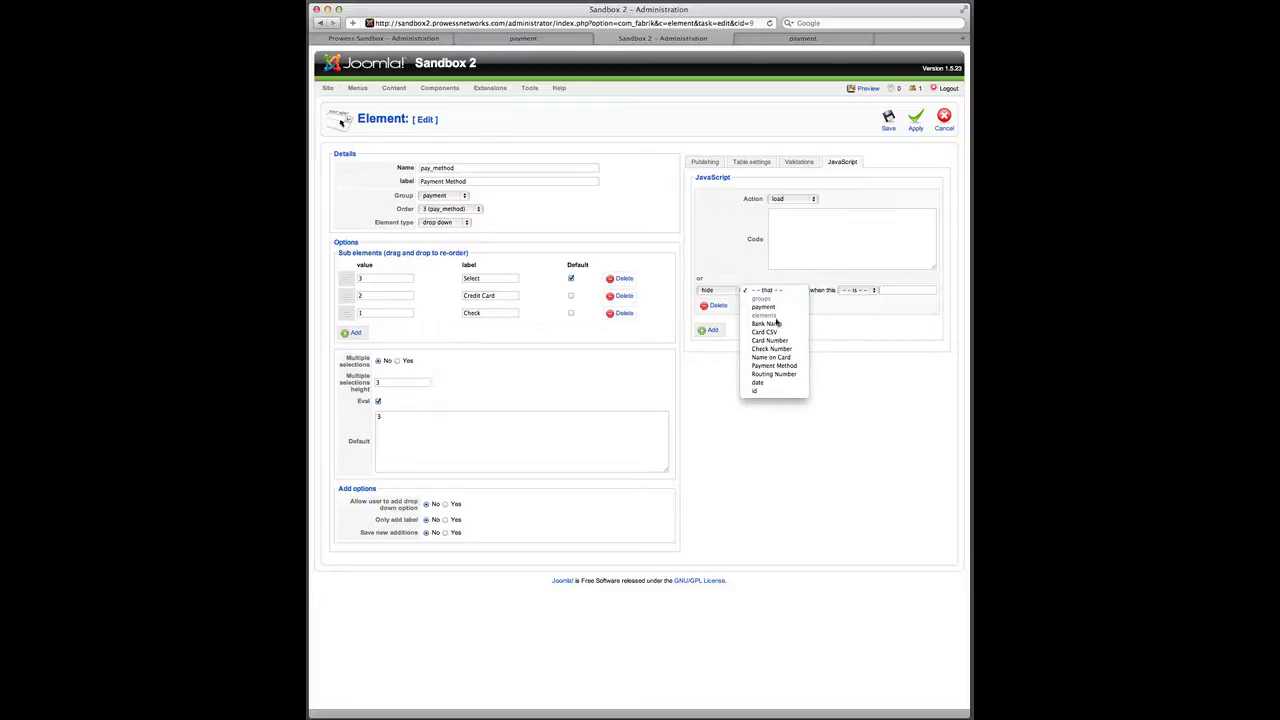
pyautogui.click(776, 324)
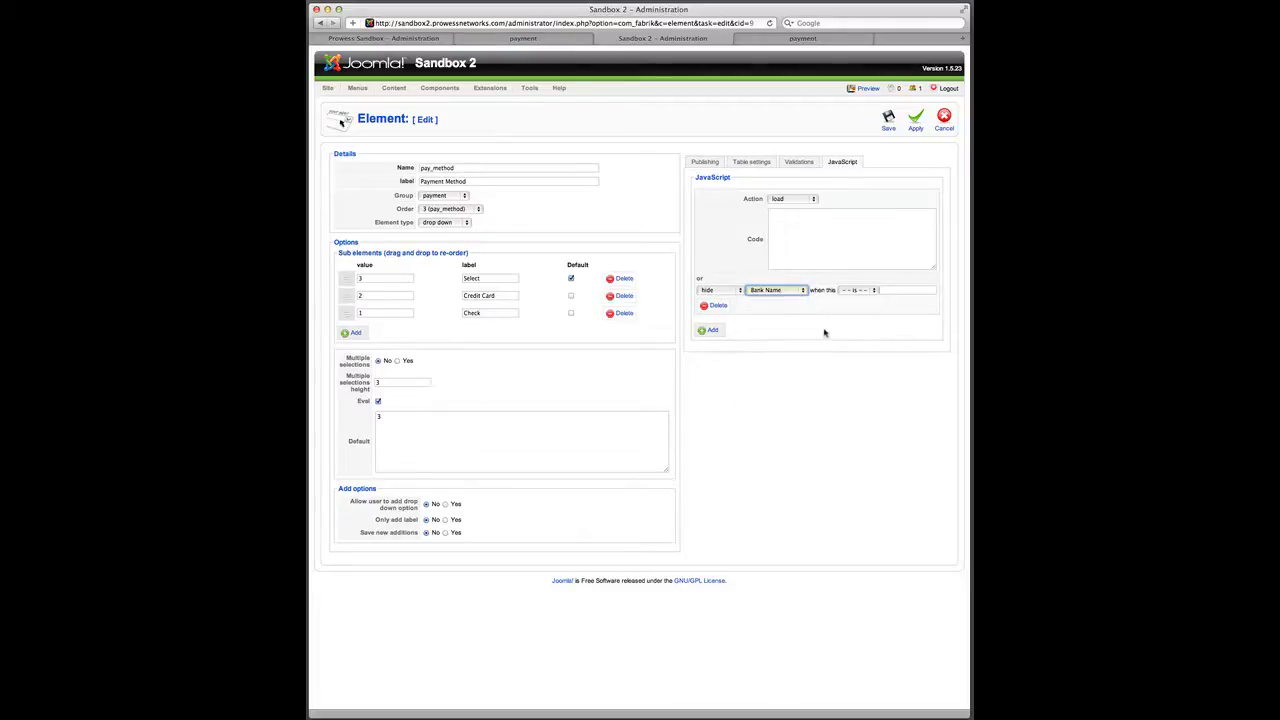
pyautogui.click(866, 291)
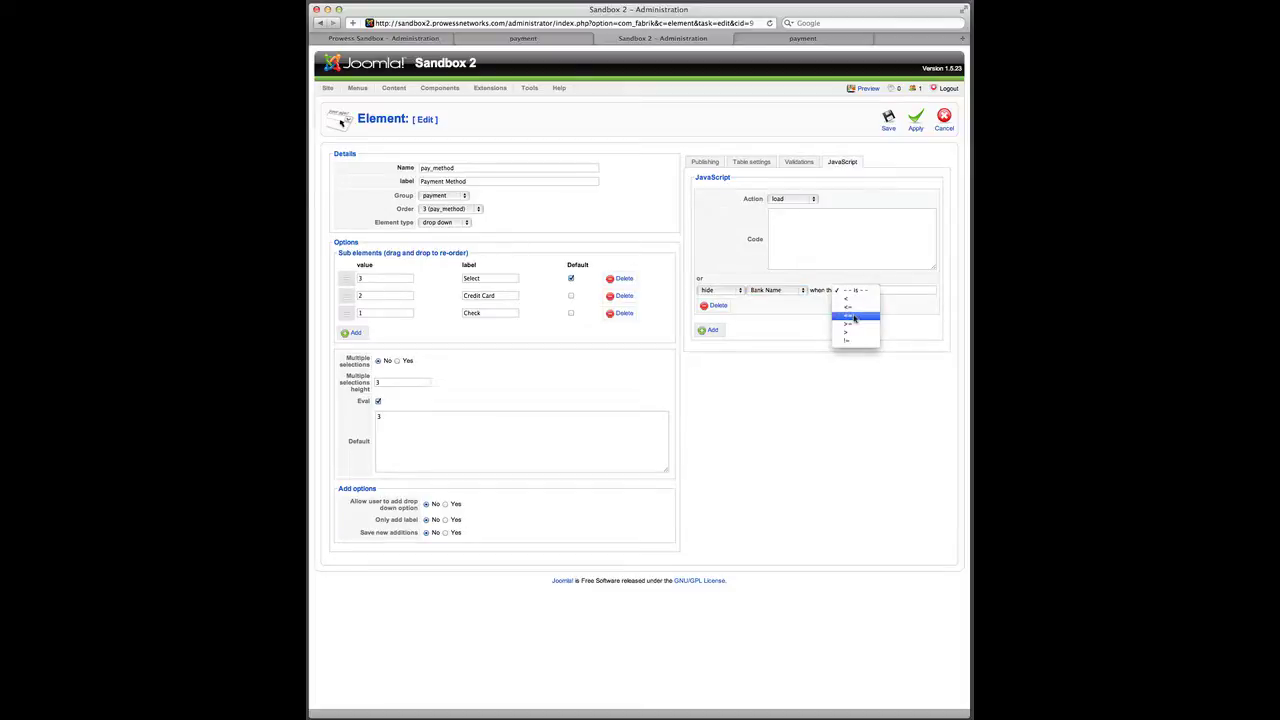
pyautogui.click(853, 317)
pyautogui.click(894, 290)
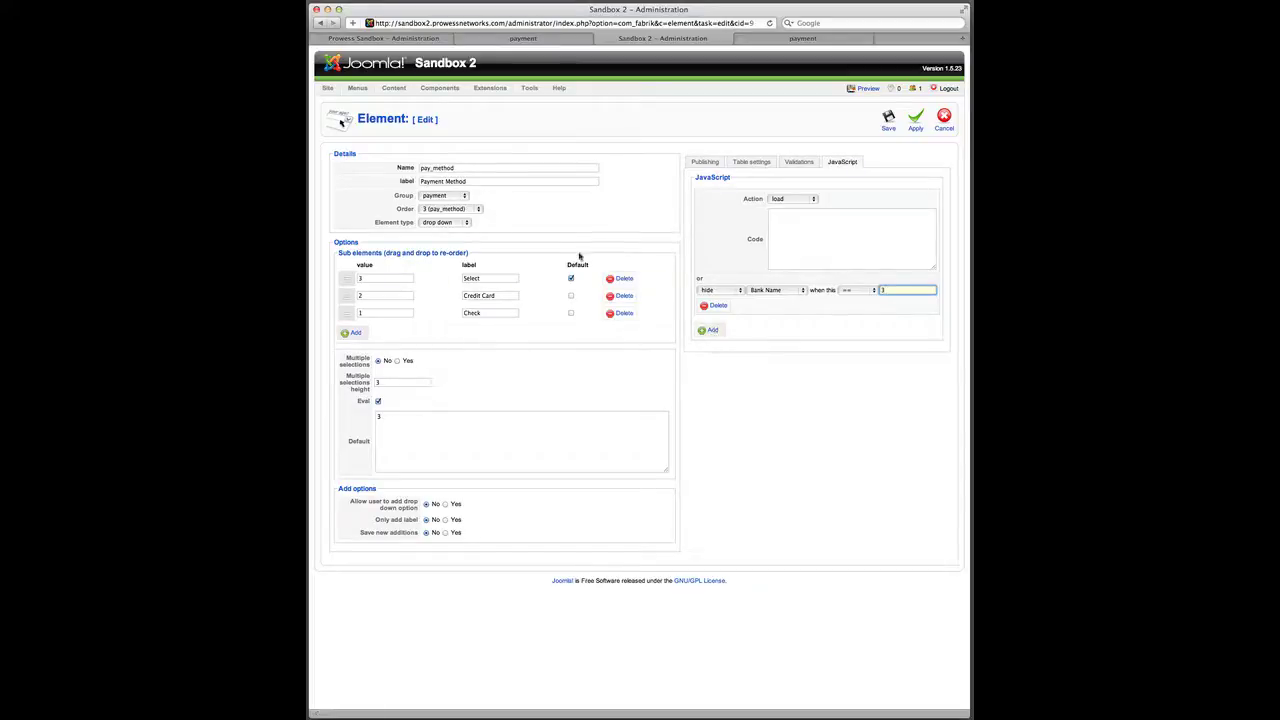
# - Add a second JavaScript load action that hides Card CSV when this == 3
pyautogui.click(714, 332)
pyautogui.click(785, 333)
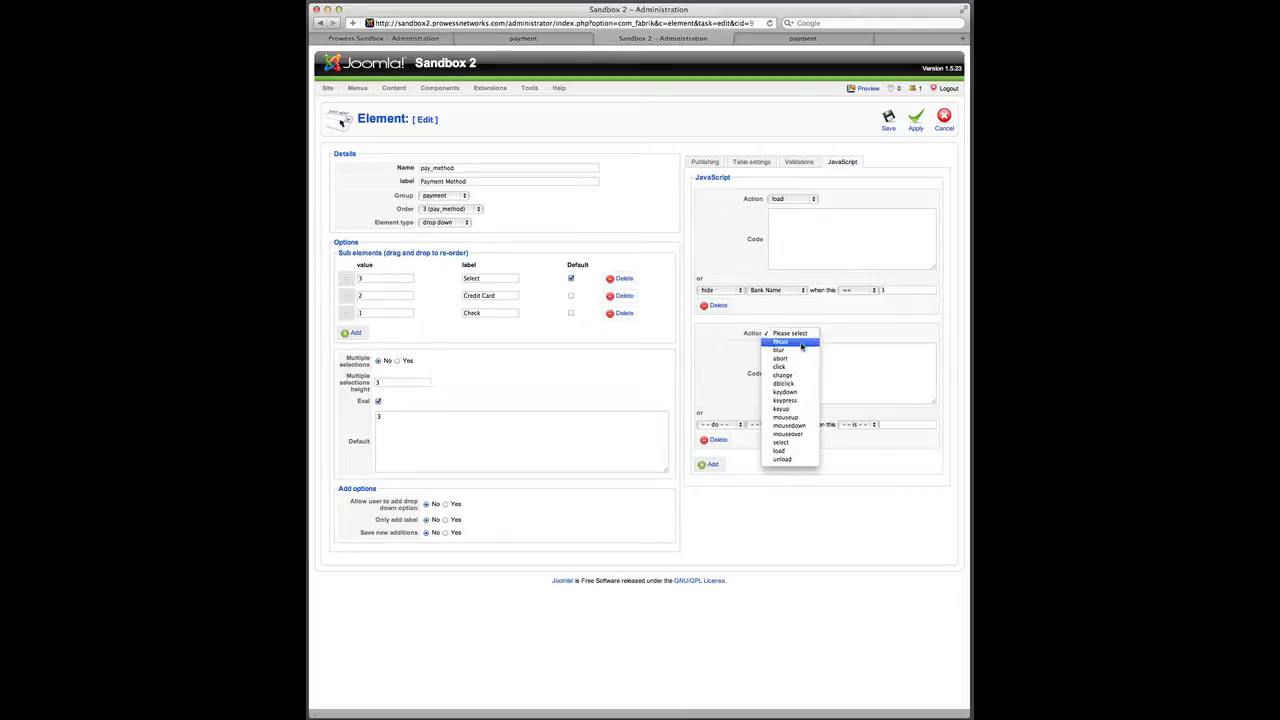
pyautogui.click(779, 450)
pyautogui.click(737, 427)
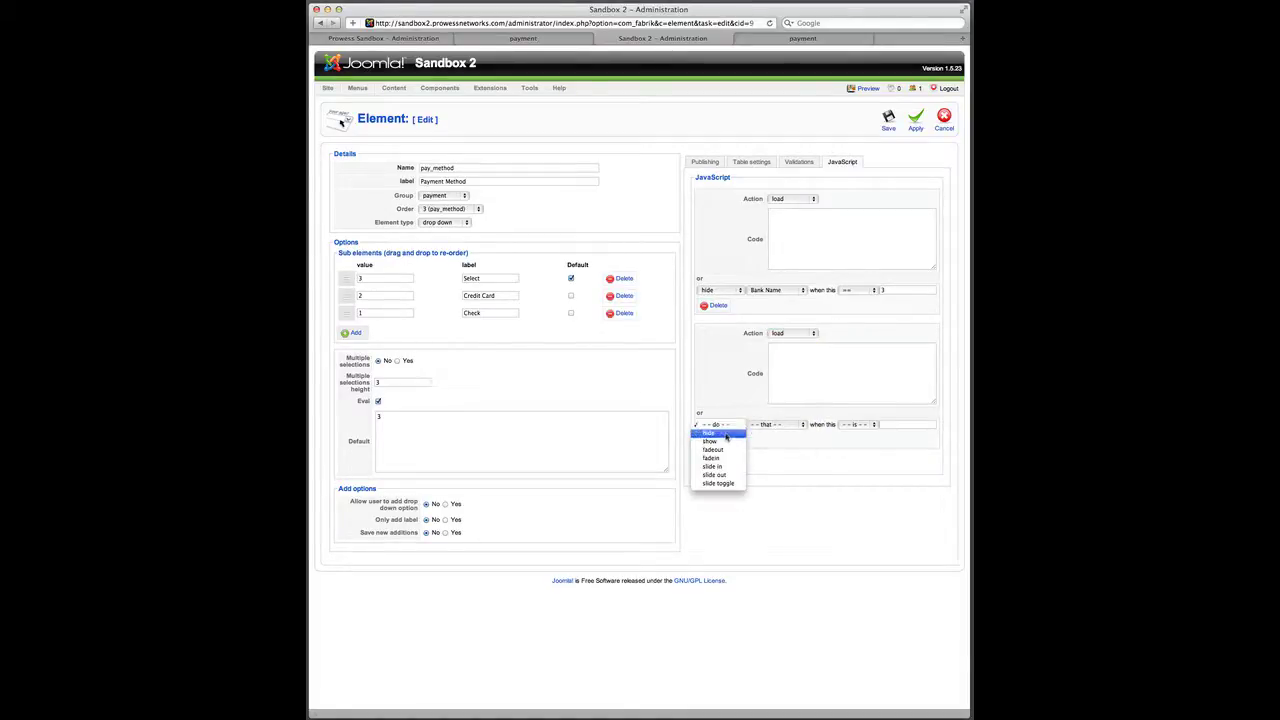
pyautogui.click(727, 435)
pyautogui.click(797, 426)
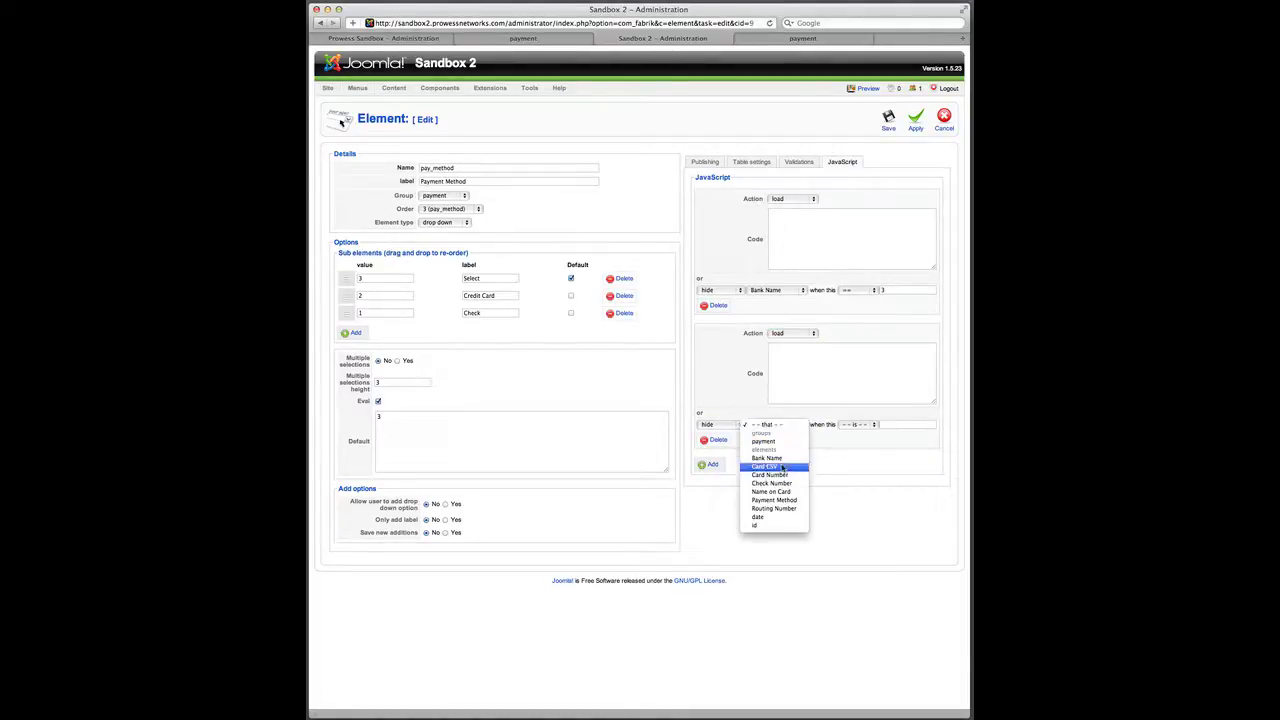
pyautogui.click(781, 467)
pyautogui.click(860, 427)
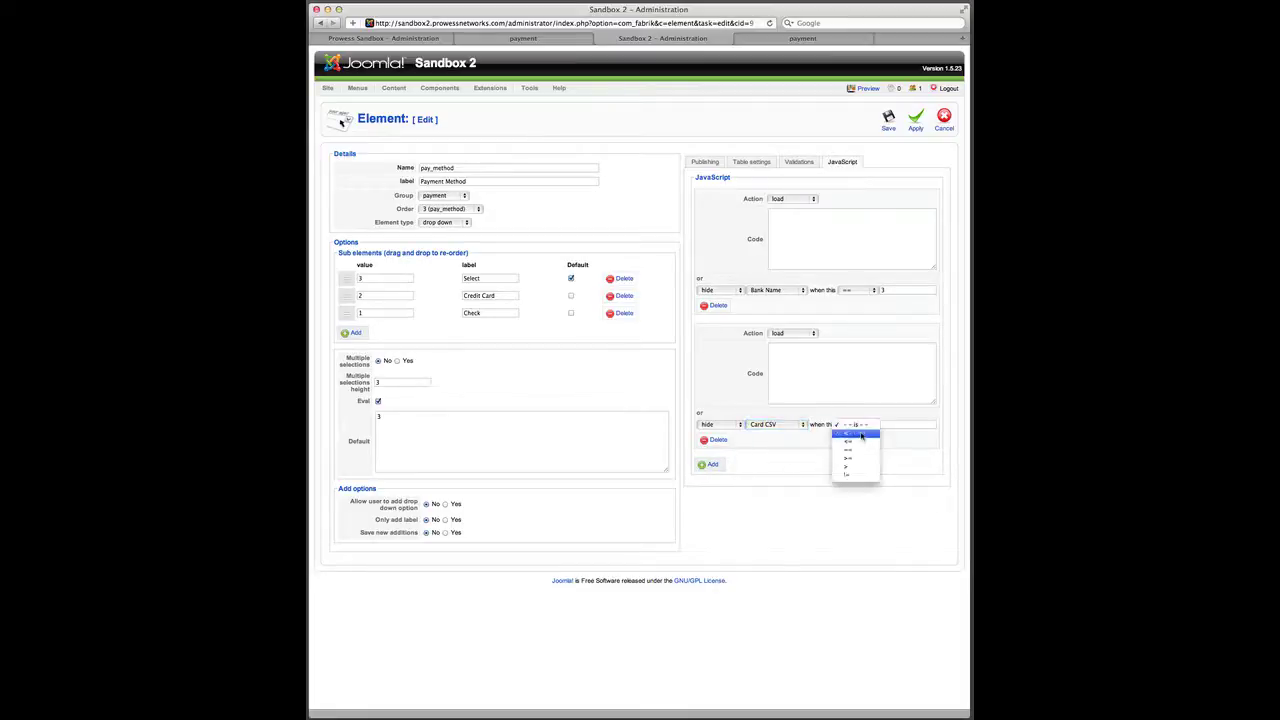
pyautogui.click(856, 450)
pyautogui.click(897, 424)
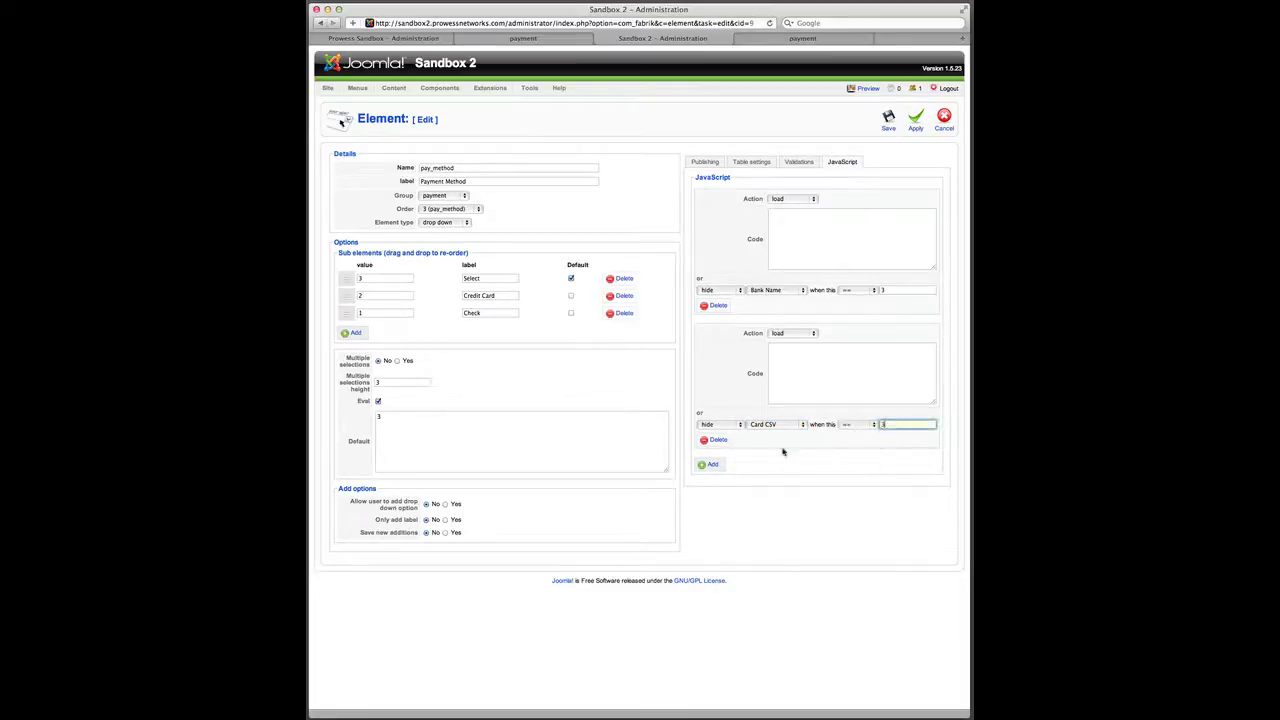
pyautogui.write('3')
# - Add a third JavaScript load action that hides Card Number when this == 3
pyautogui.click(709, 464)
pyautogui.click(795, 467)
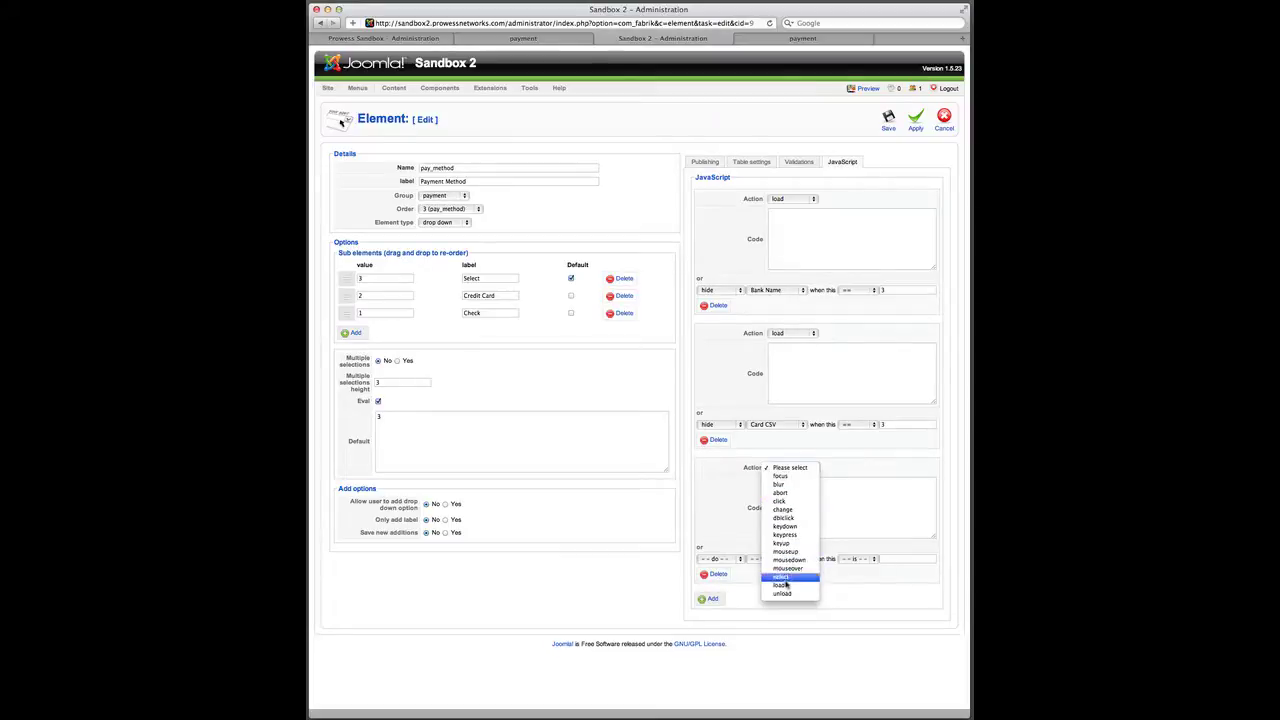
pyautogui.click(782, 585)
pyautogui.click(724, 559)
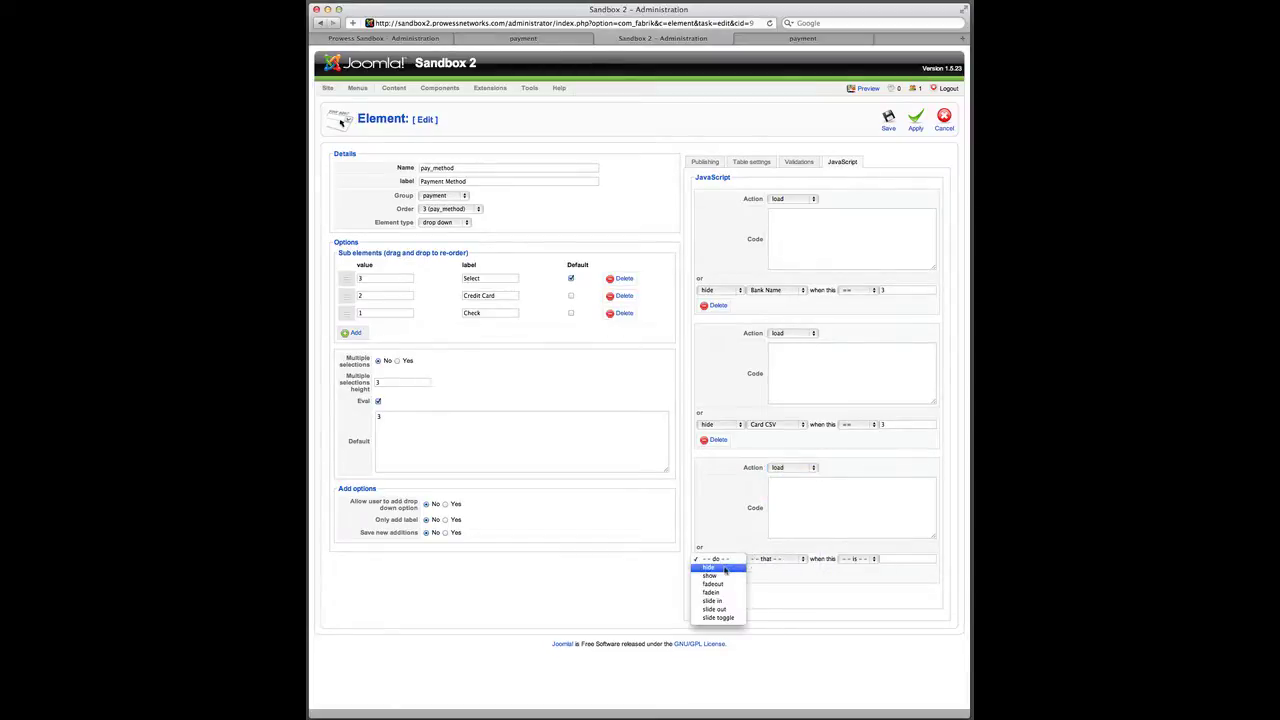
pyautogui.click(726, 568)
pyautogui.click(775, 559)
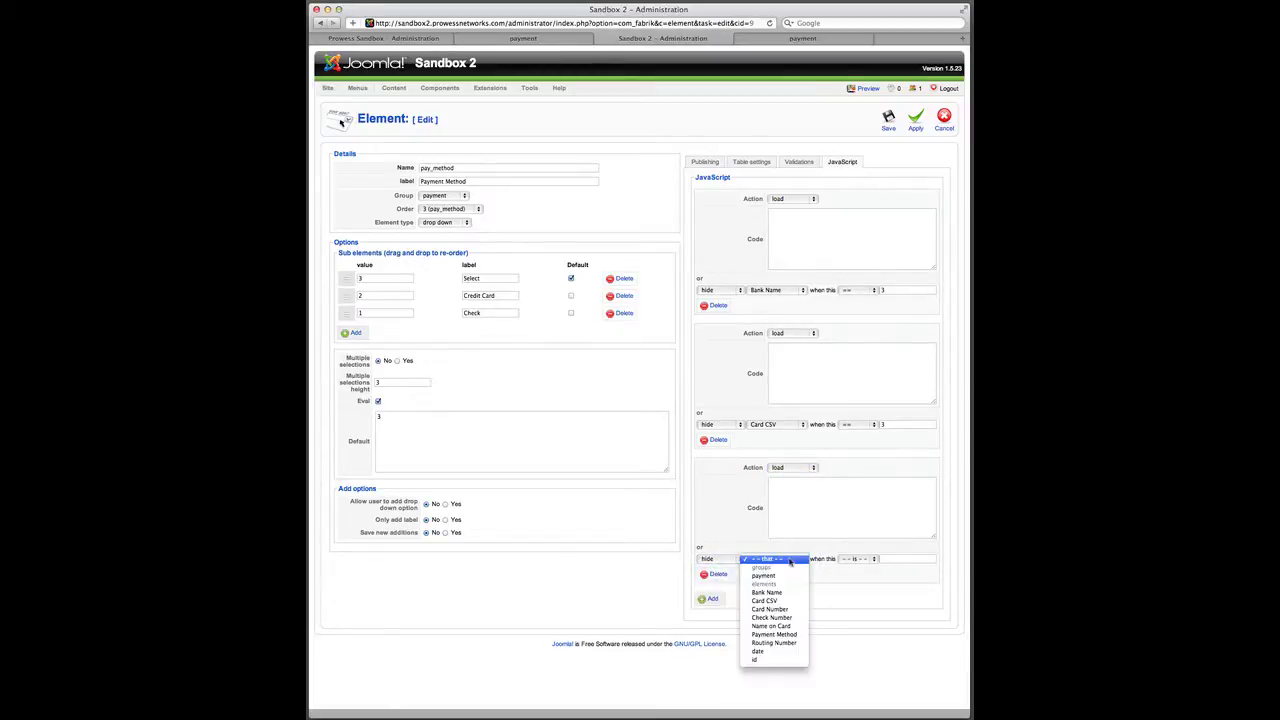
pyautogui.click(777, 610)
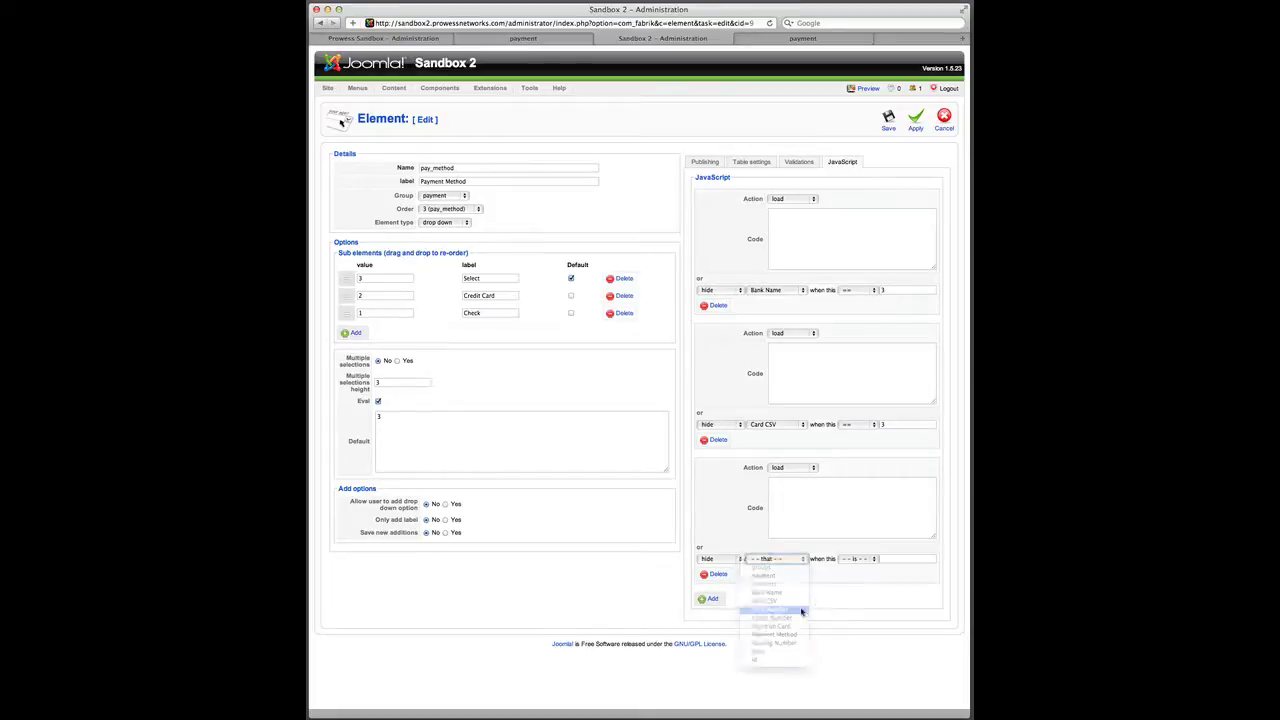
pyautogui.click(857, 559)
pyautogui.click(852, 569)
pyautogui.click(889, 559)
pyautogui.write('3')
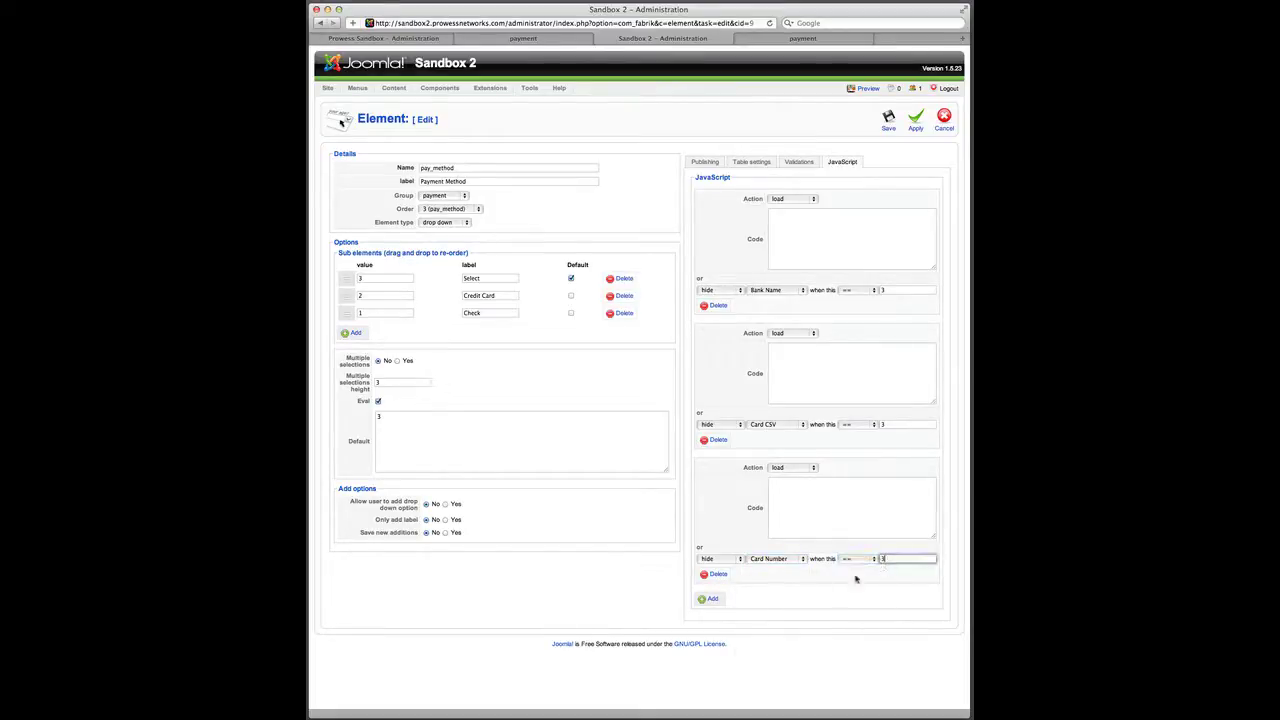
# - Add a fourth JavaScript load action that hides Check Number when this == 3
pyautogui.click(709, 598)
pyautogui.scroll(-3, 740, 597)
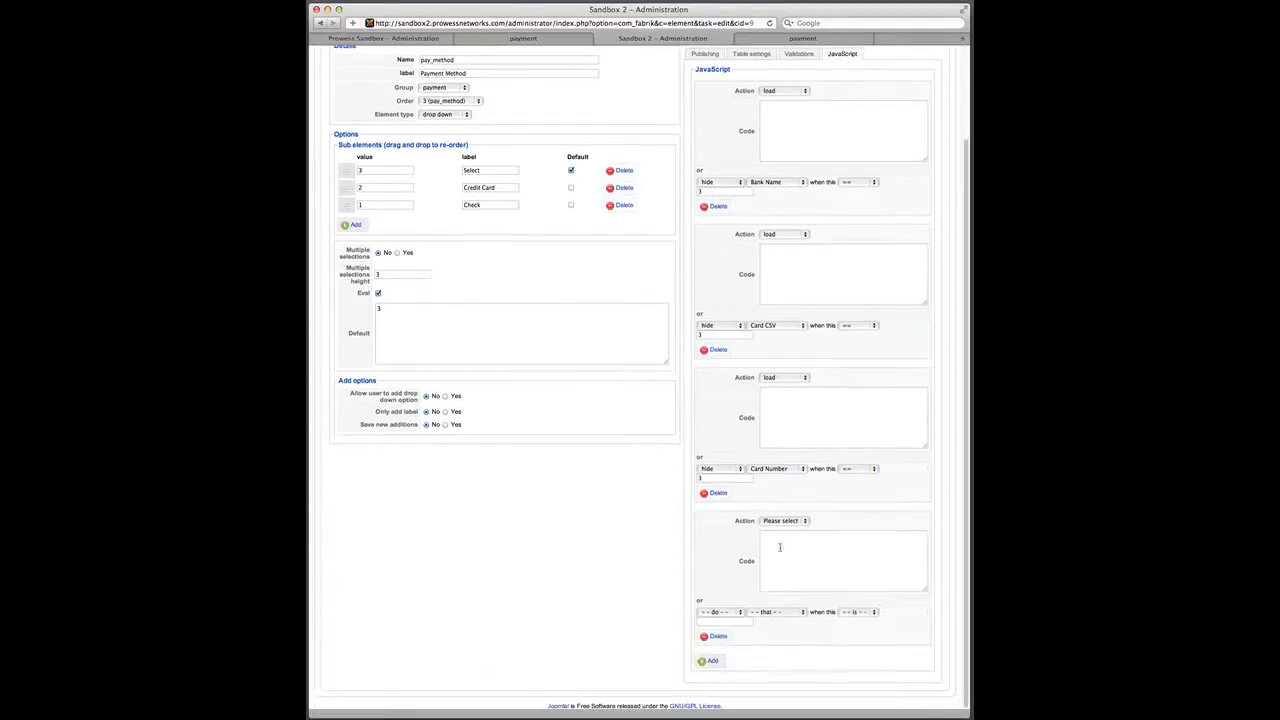
pyautogui.click(781, 521)
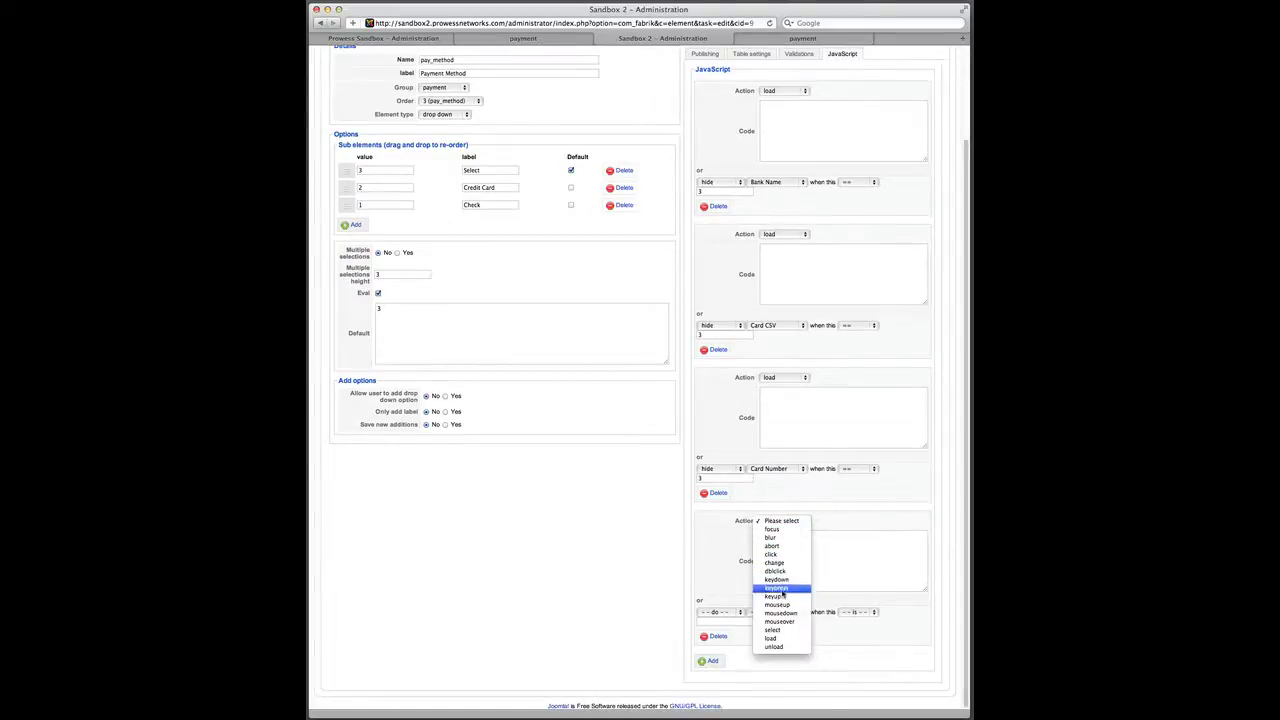
pyautogui.click(772, 638)
pyautogui.click(737, 614)
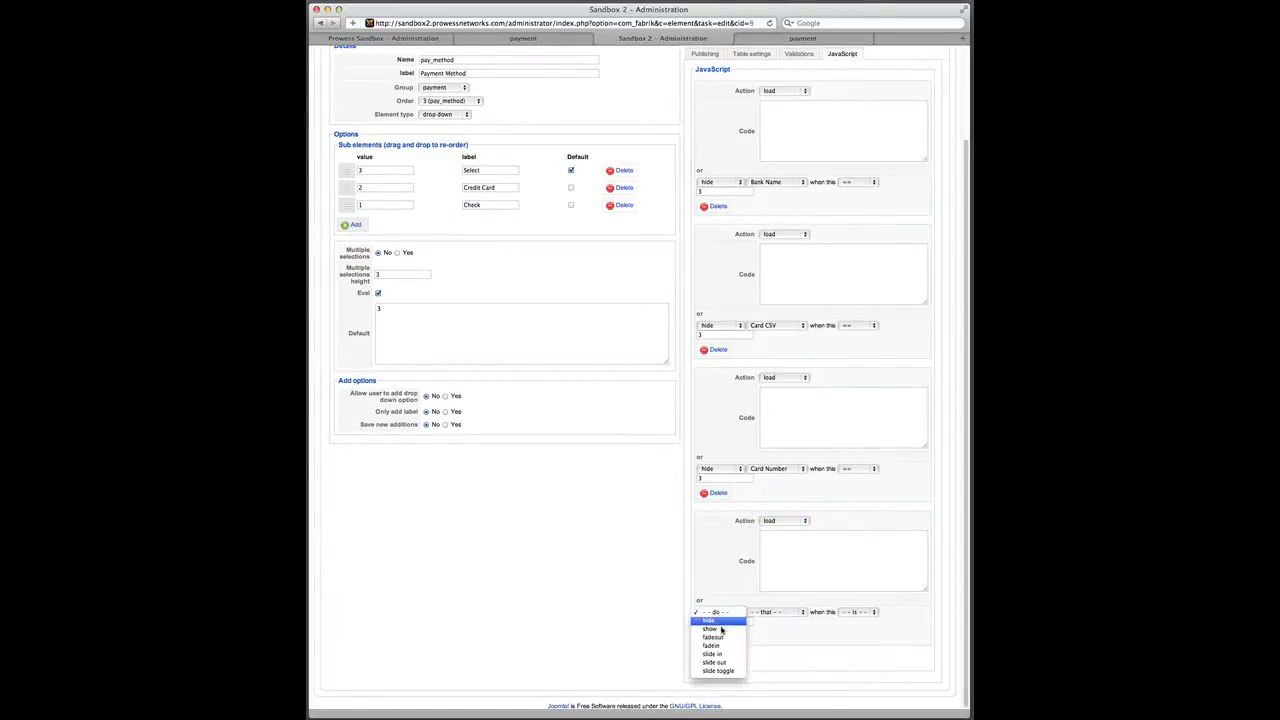
pyautogui.click(724, 628)
pyautogui.click(778, 612)
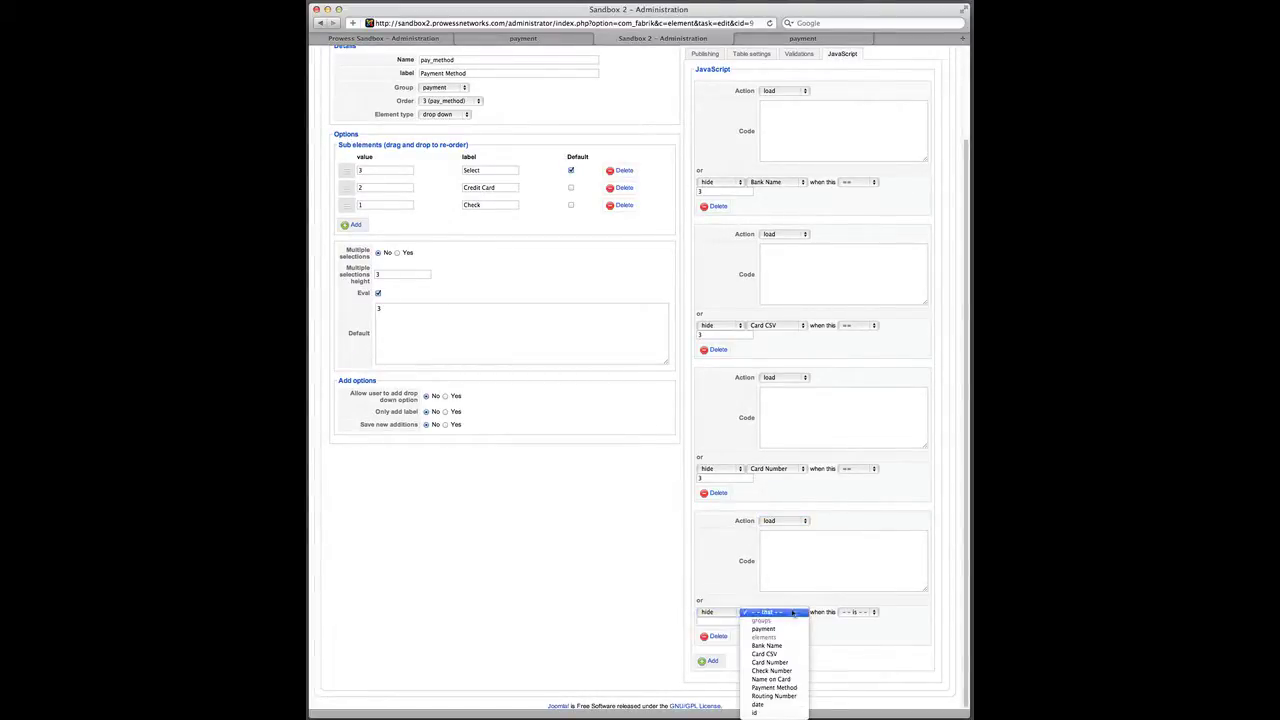
pyautogui.click(774, 671)
pyautogui.click(856, 611)
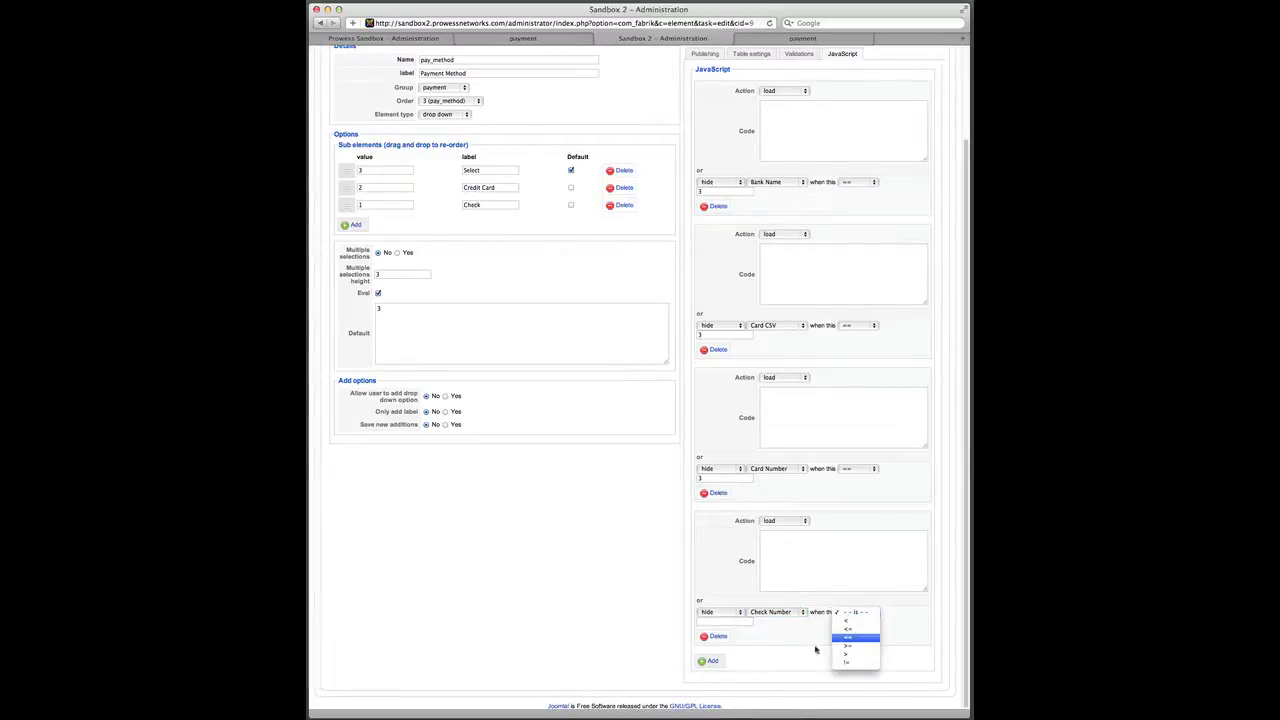
pyautogui.click(852, 637)
pyautogui.click(712, 622)
# - Add a fifth JavaScript load action to pay_method that hides Name on Card when this == 3
pyautogui.click(711, 662)
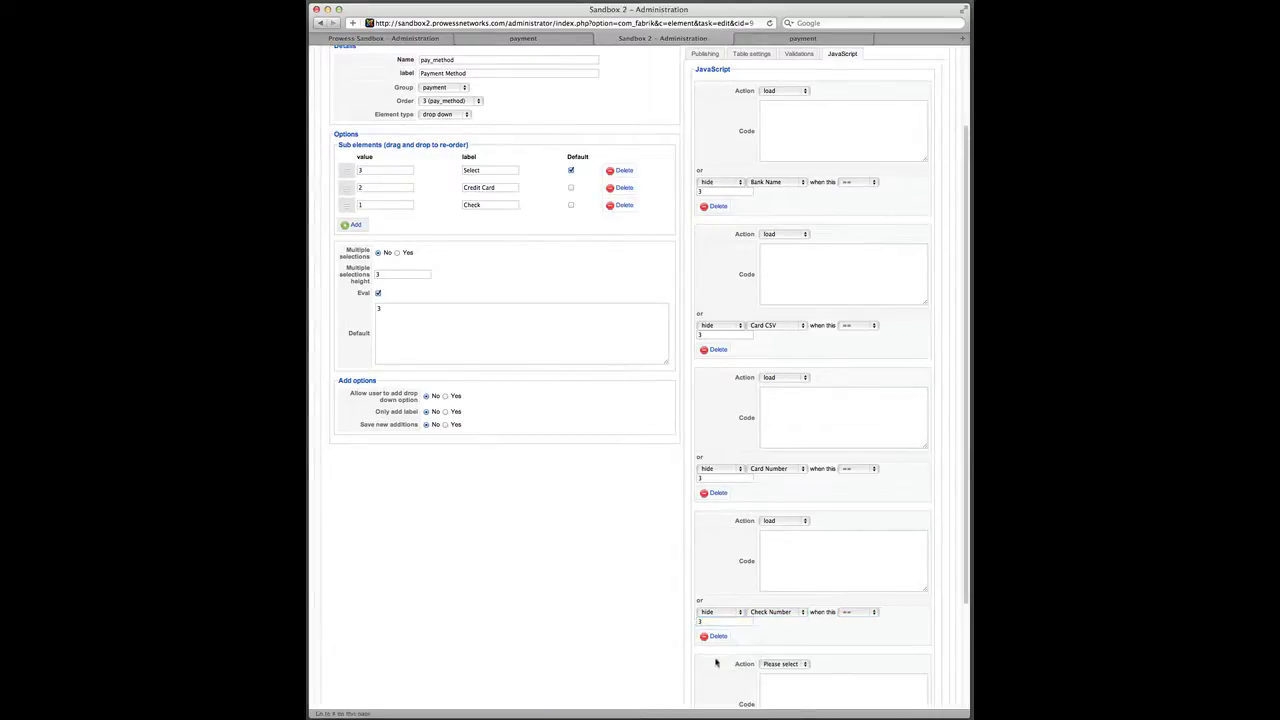
pyautogui.scroll(-3, 760, 610)
pyautogui.click(799, 523)
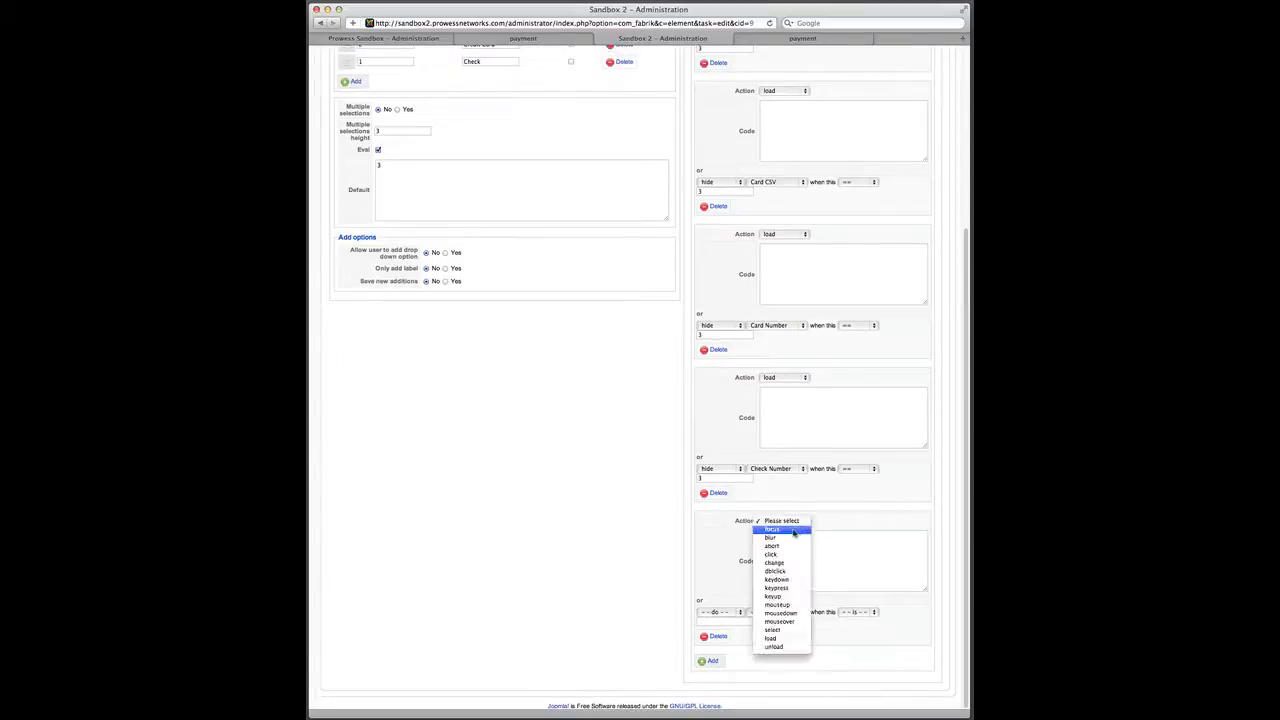
pyautogui.click(772, 638)
pyautogui.click(720, 611)
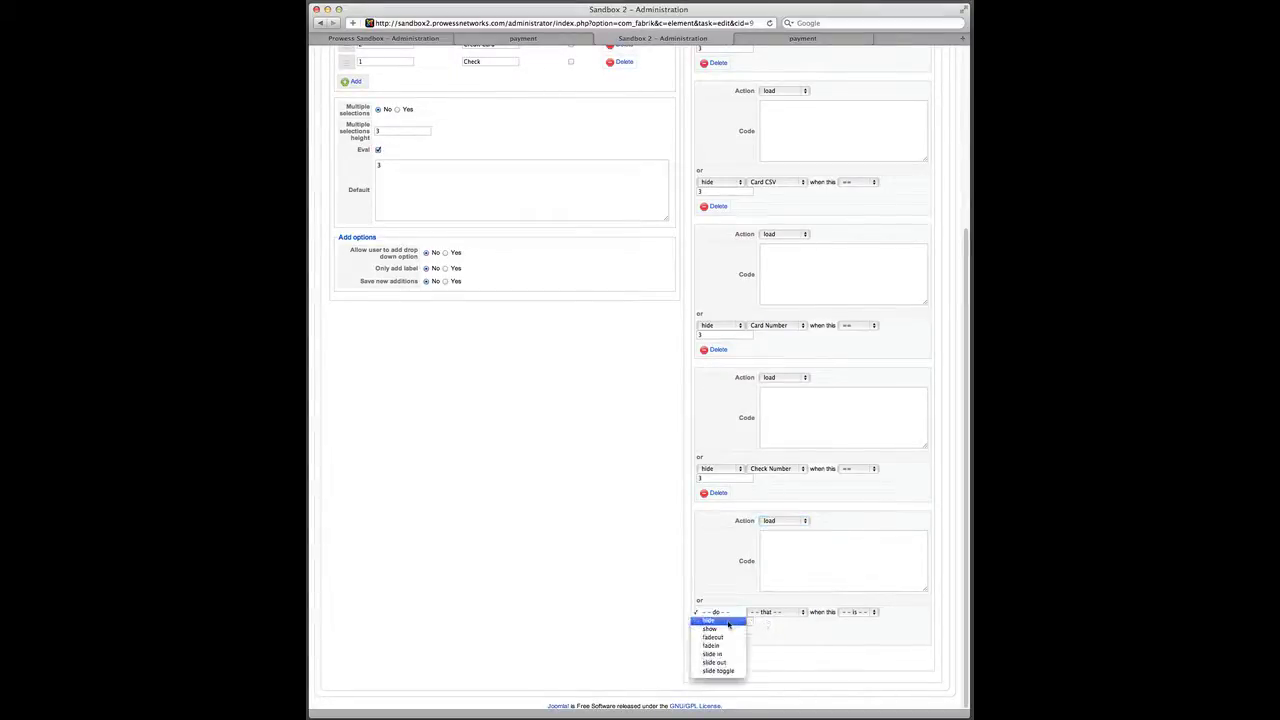
pyautogui.click(715, 629)
pyautogui.click(778, 612)
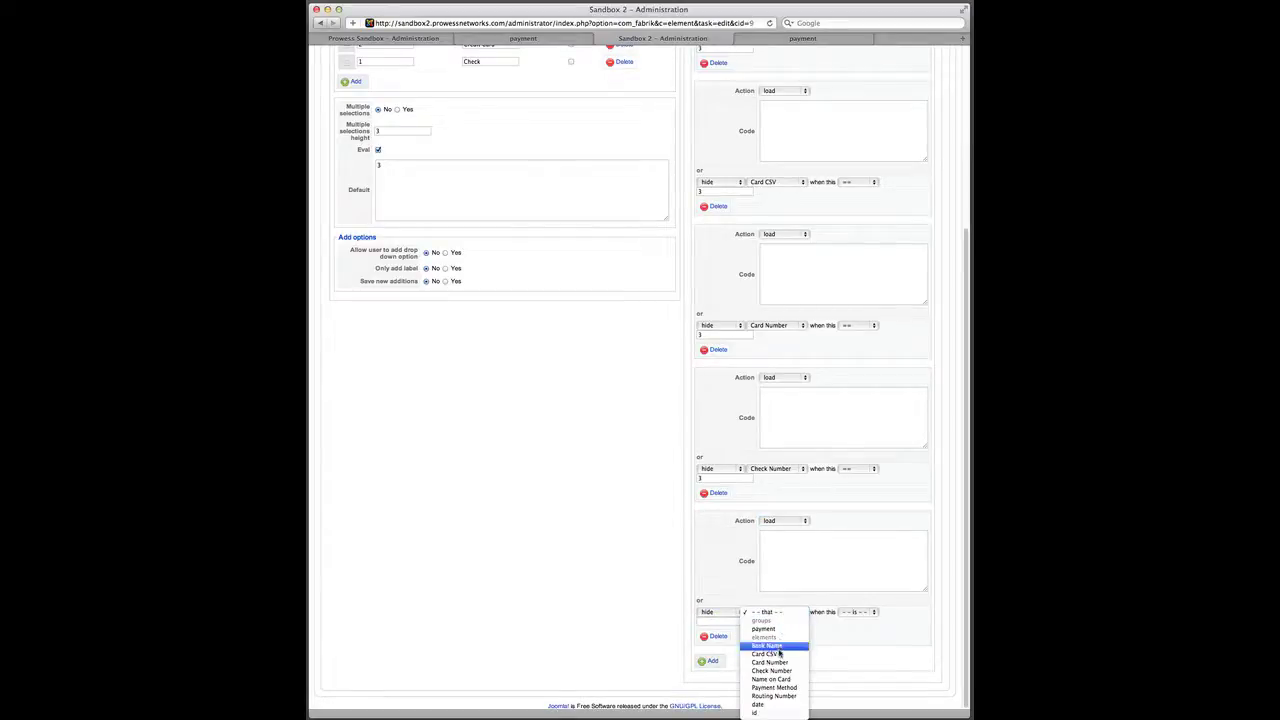
pyautogui.click(771, 680)
pyautogui.click(848, 614)
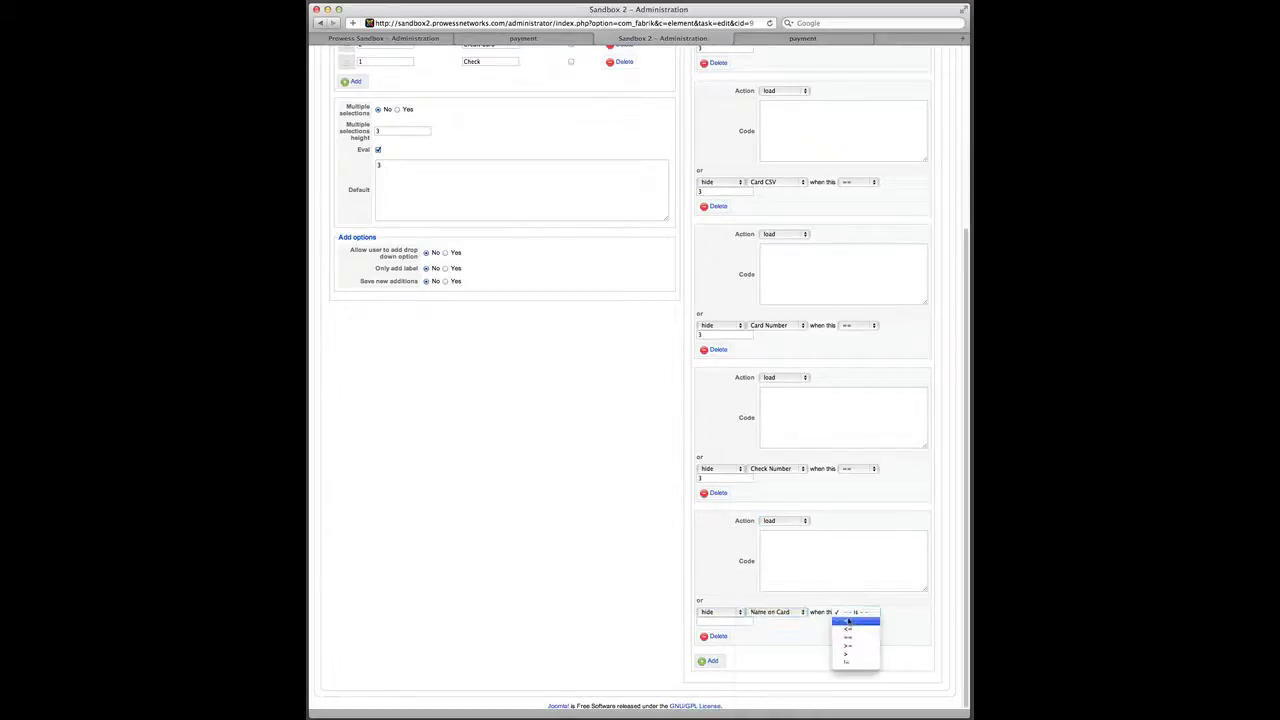
pyautogui.click(847, 639)
pyautogui.click(730, 621)
pyautogui.write('3')
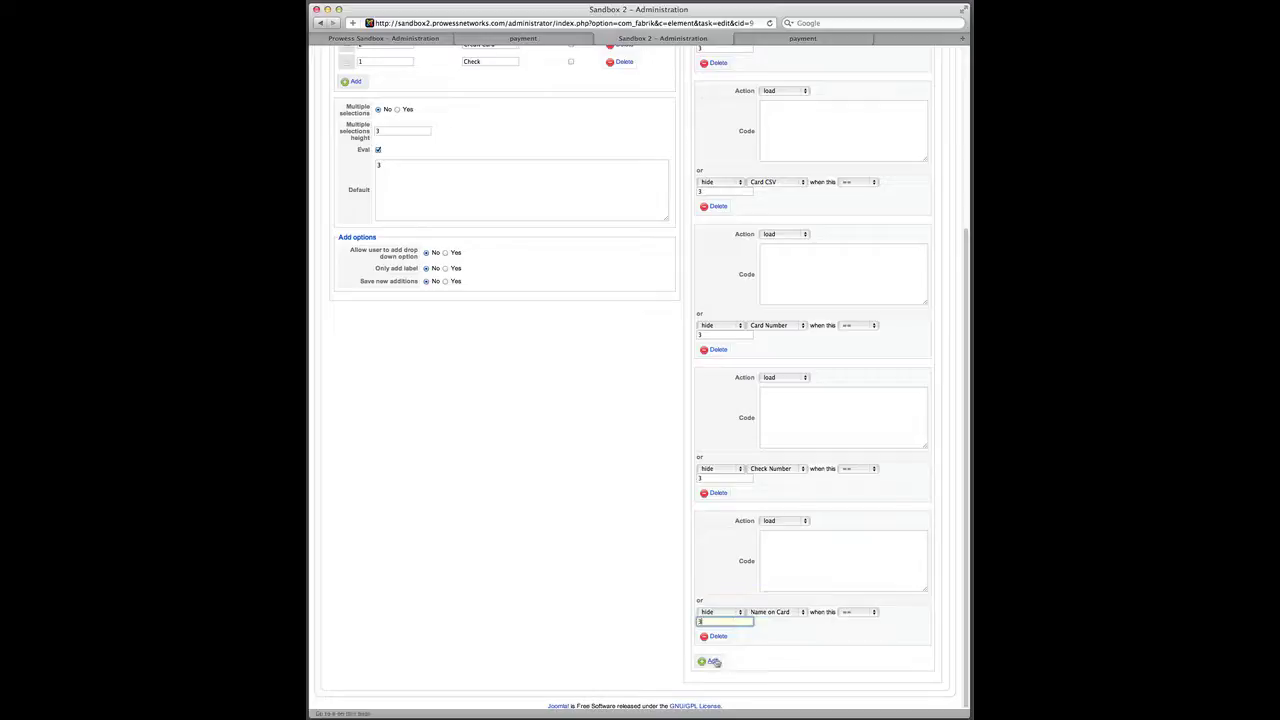
# - Add a sixth JavaScript load action that hides Routing Number when this == 3
pyautogui.click(710, 660)
pyautogui.scroll(-2, 758, 650)
pyautogui.scroll(-1, 758, 650)
pyautogui.click(786, 522)
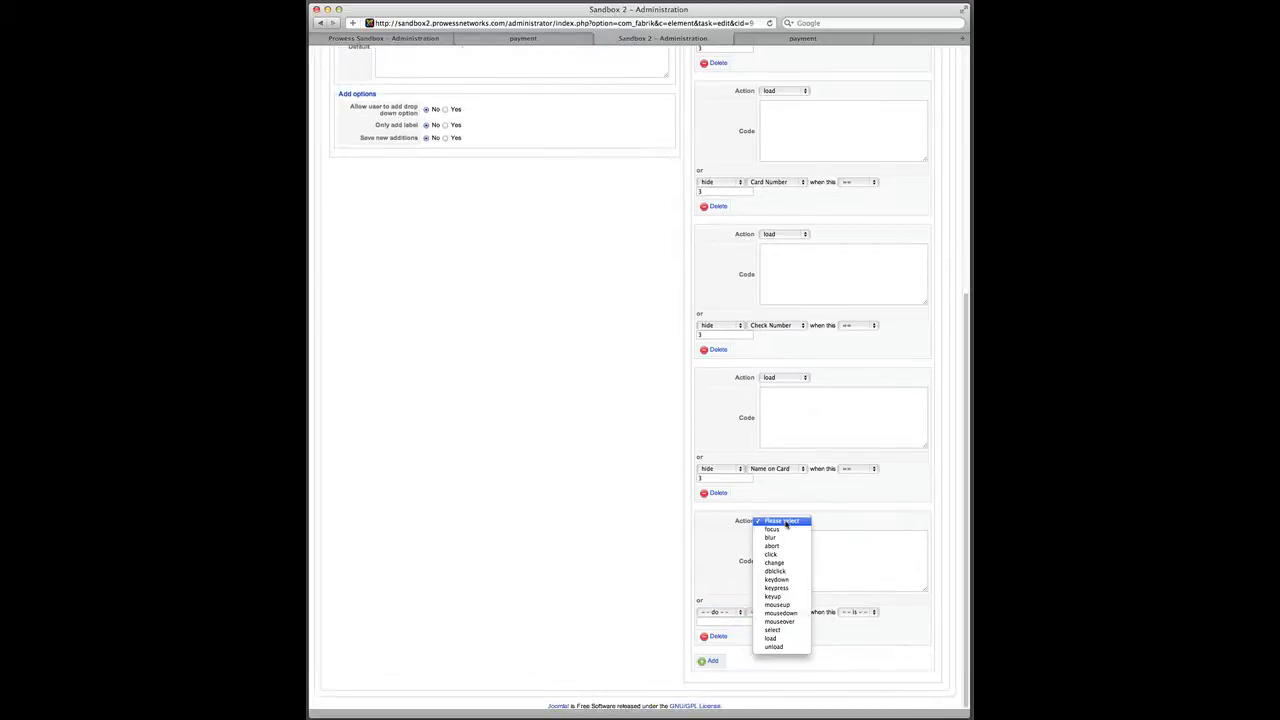
pyautogui.click(780, 641)
pyautogui.click(720, 611)
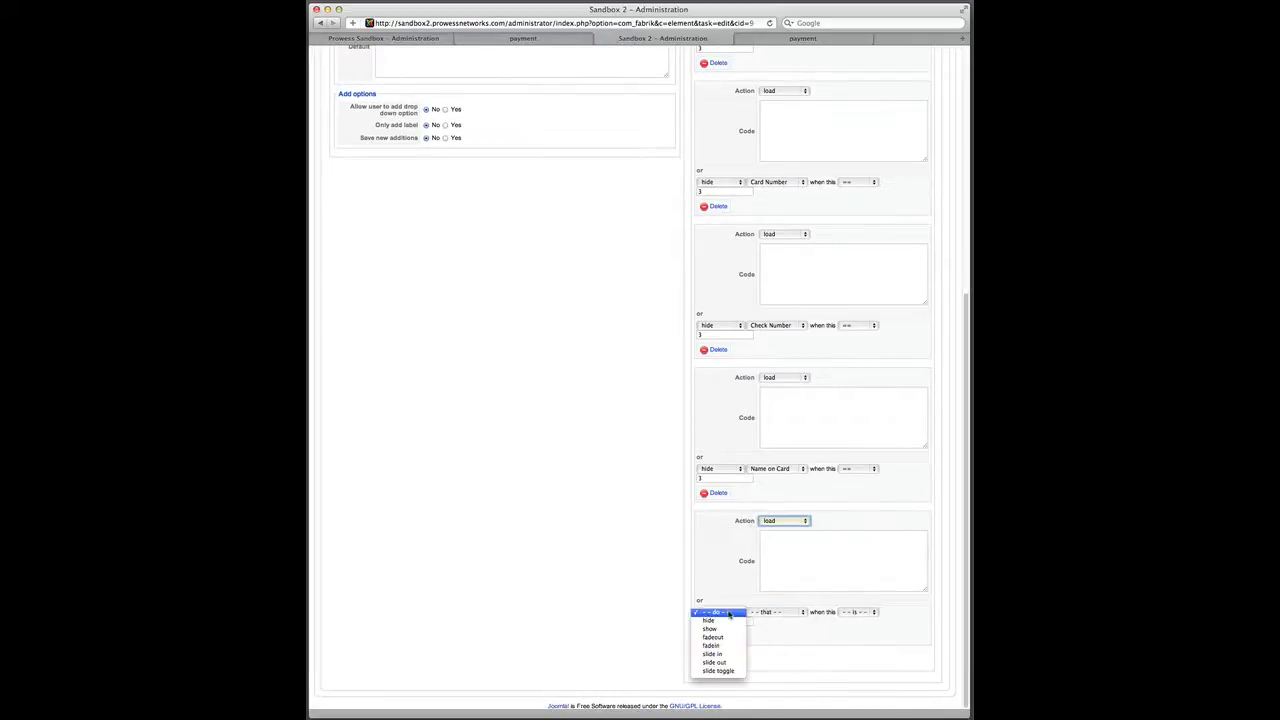
pyautogui.click(787, 618)
pyautogui.click(787, 612)
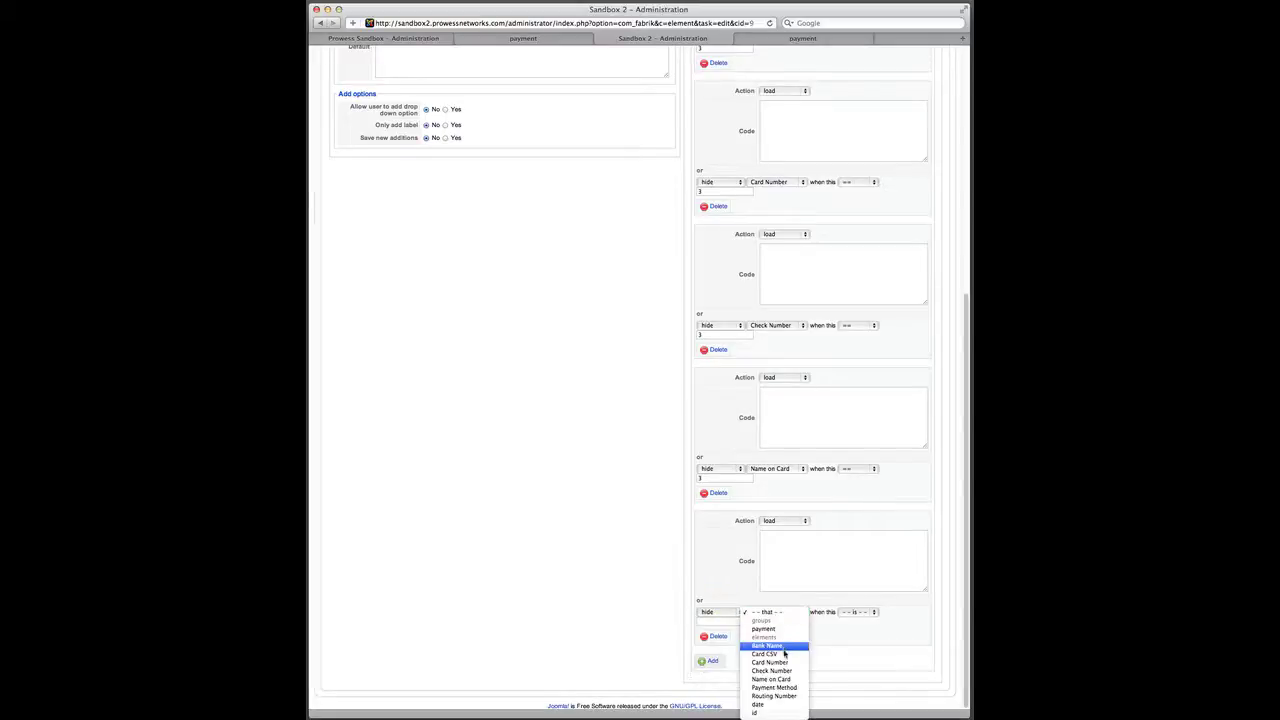
pyautogui.click(775, 696)
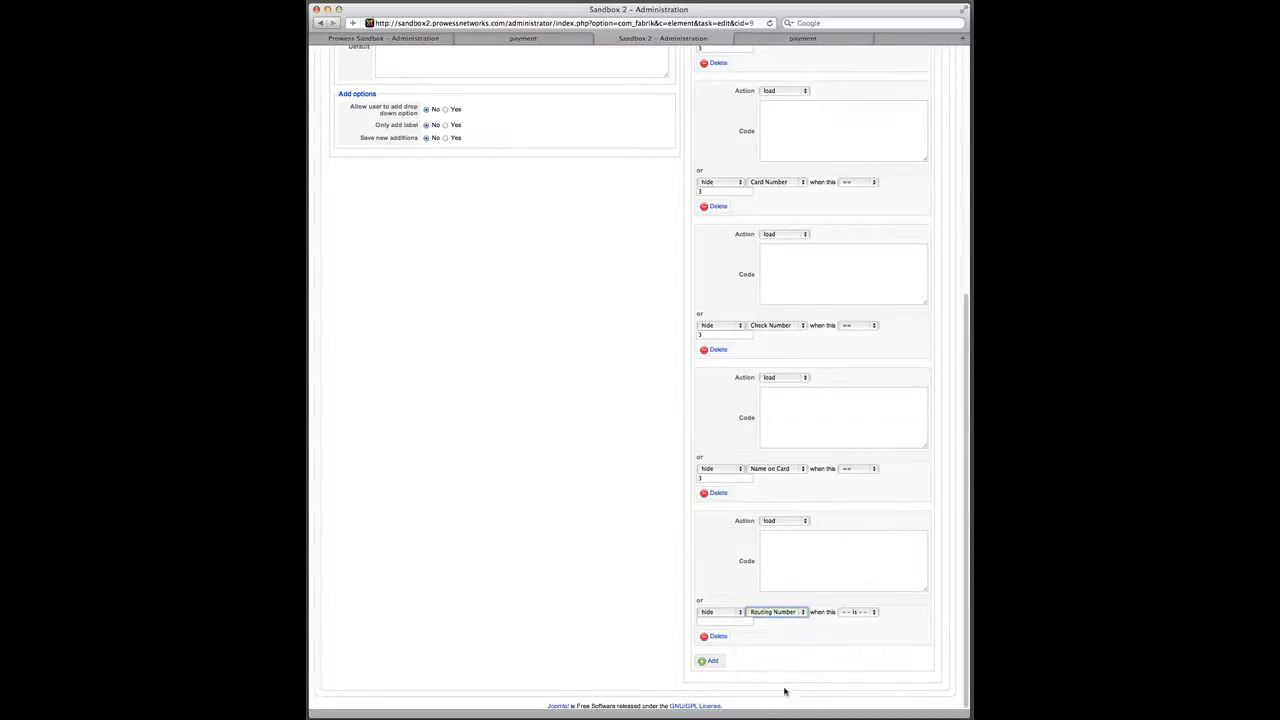
pyautogui.click(855, 612)
pyautogui.click(855, 640)
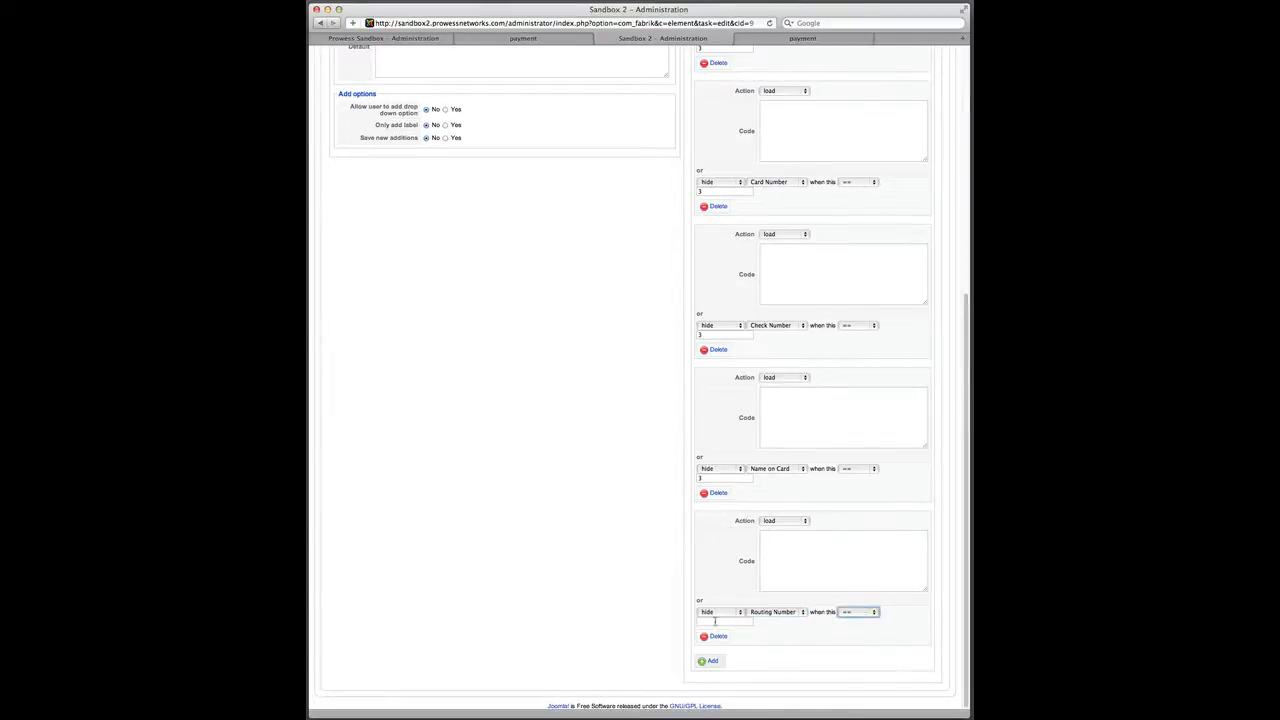
pyautogui.click(712, 662)
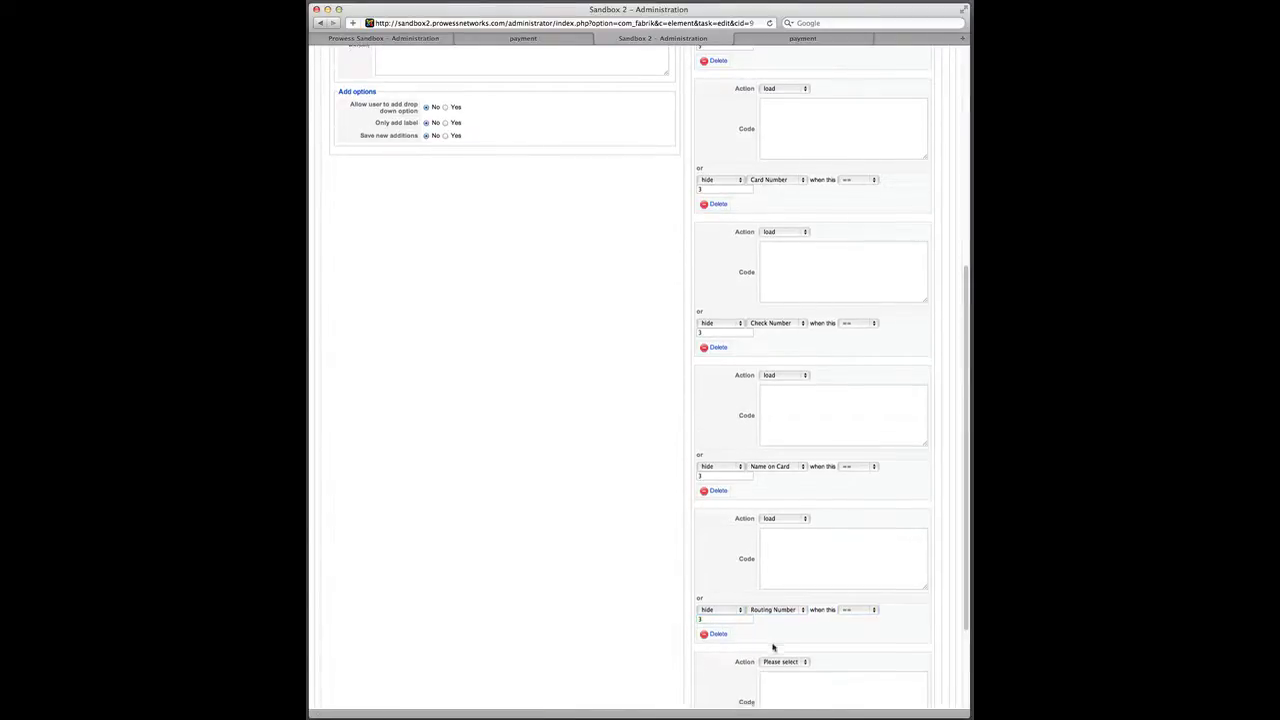
pyautogui.scroll(-3, 800, 563)
pyautogui.click(788, 523)
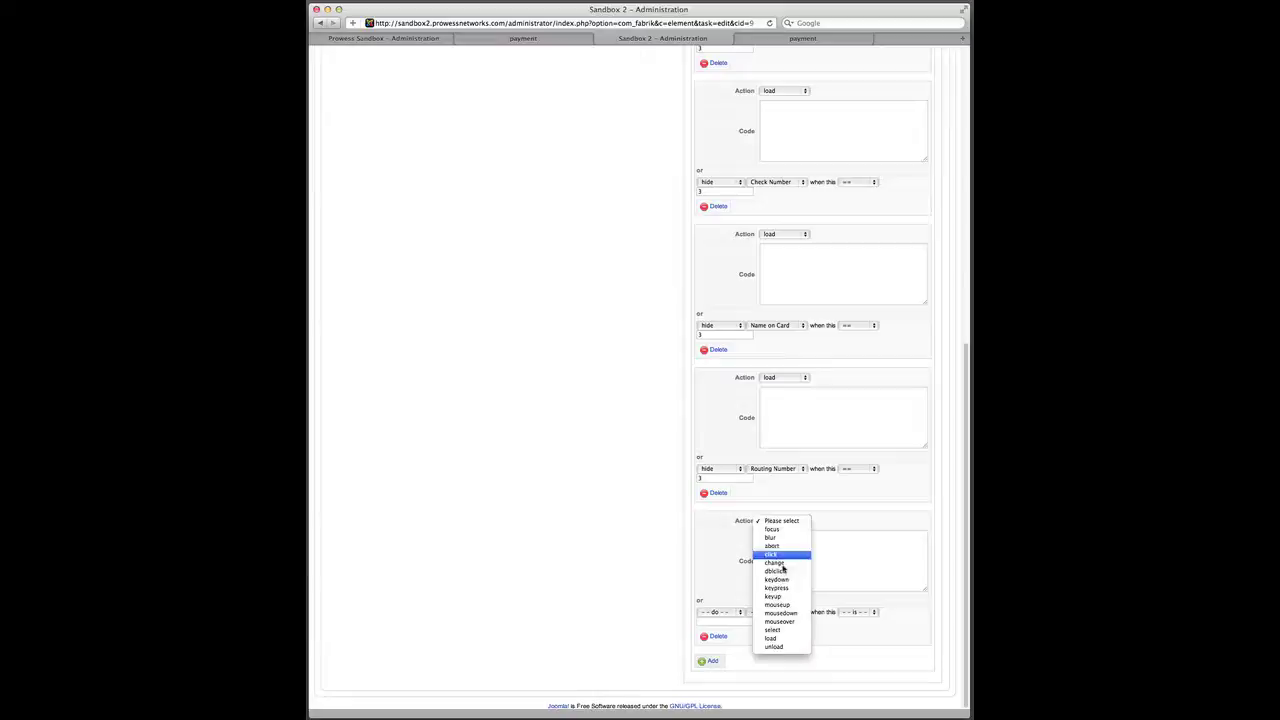
pyautogui.click(775, 643)
pyautogui.click(720, 612)
pyautogui.click(712, 621)
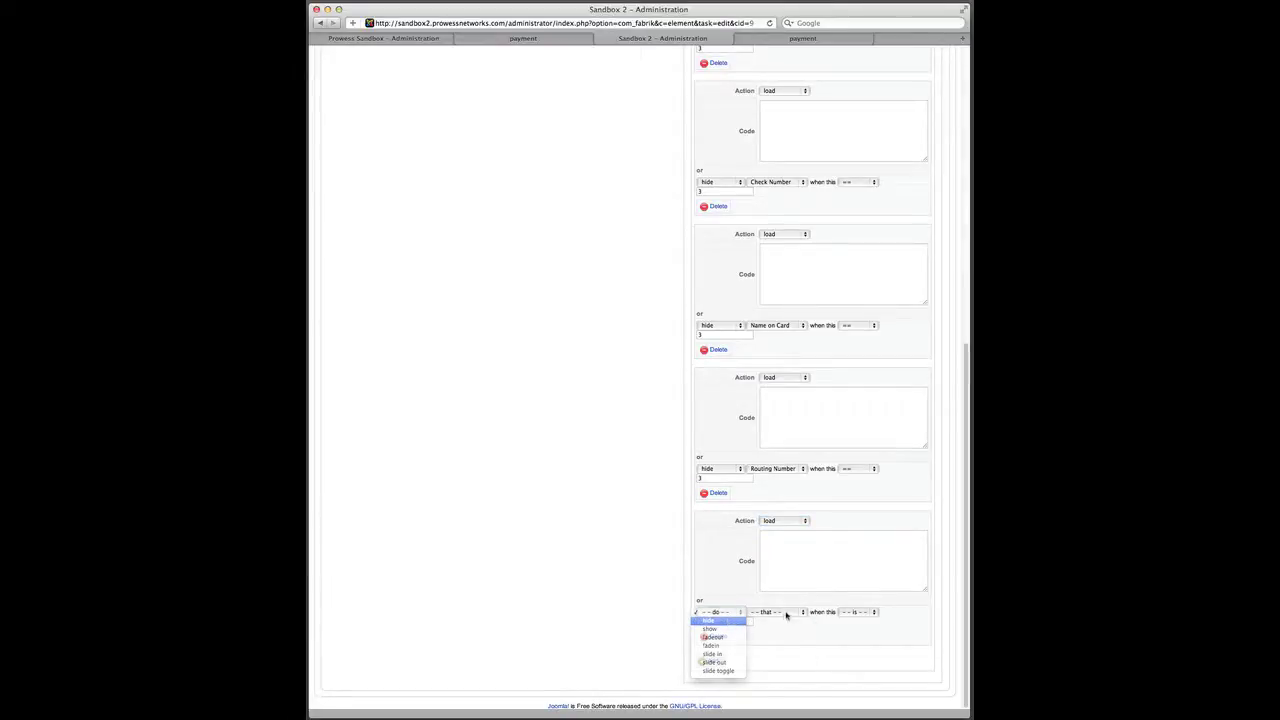
pyautogui.click(789, 612)
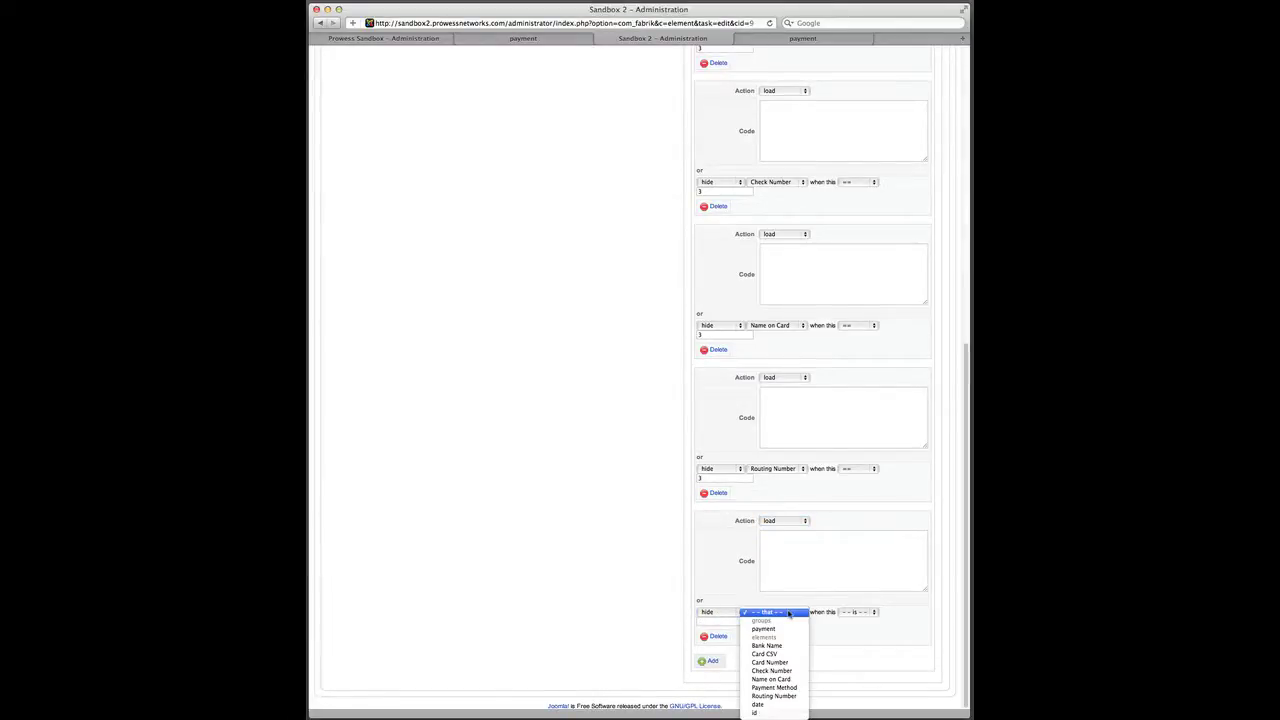
pyautogui.click(776, 644)
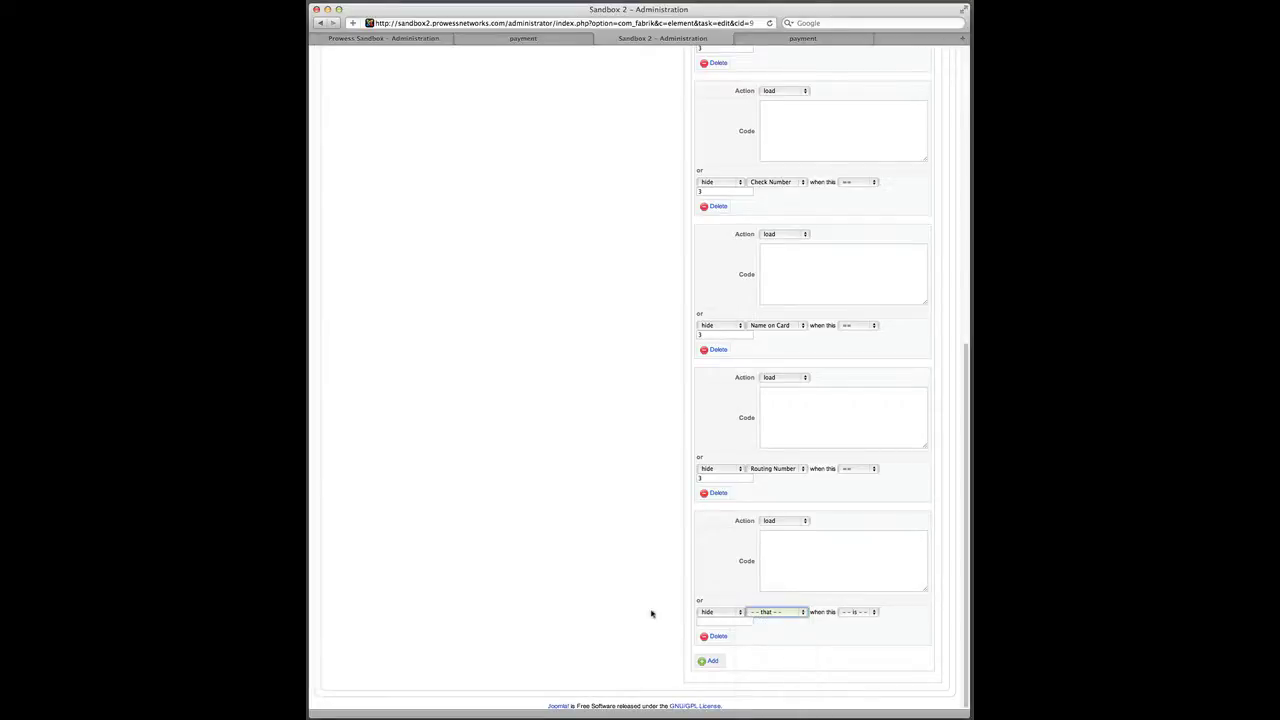
pyautogui.click(718, 637)
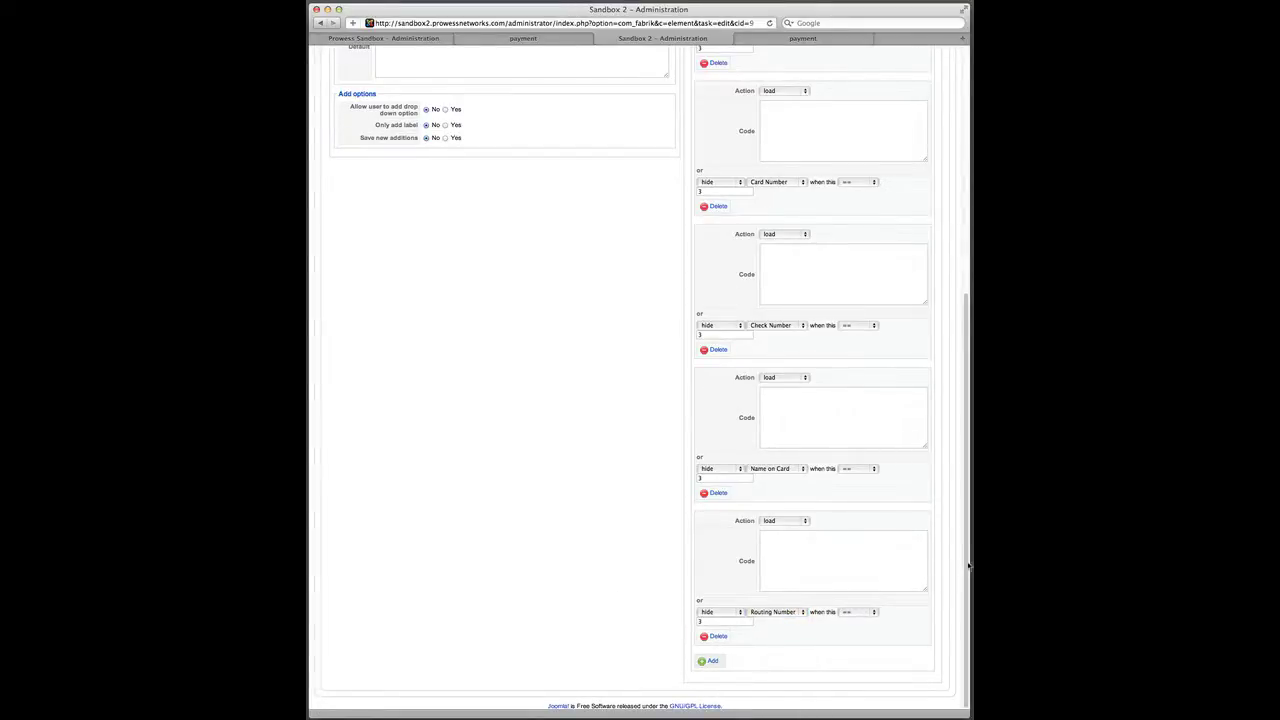
# - Save the pay_method element and reload the Make Payment form on the public site
pyautogui.moveTo(968, 566); pyautogui.dragTo(966, 300)
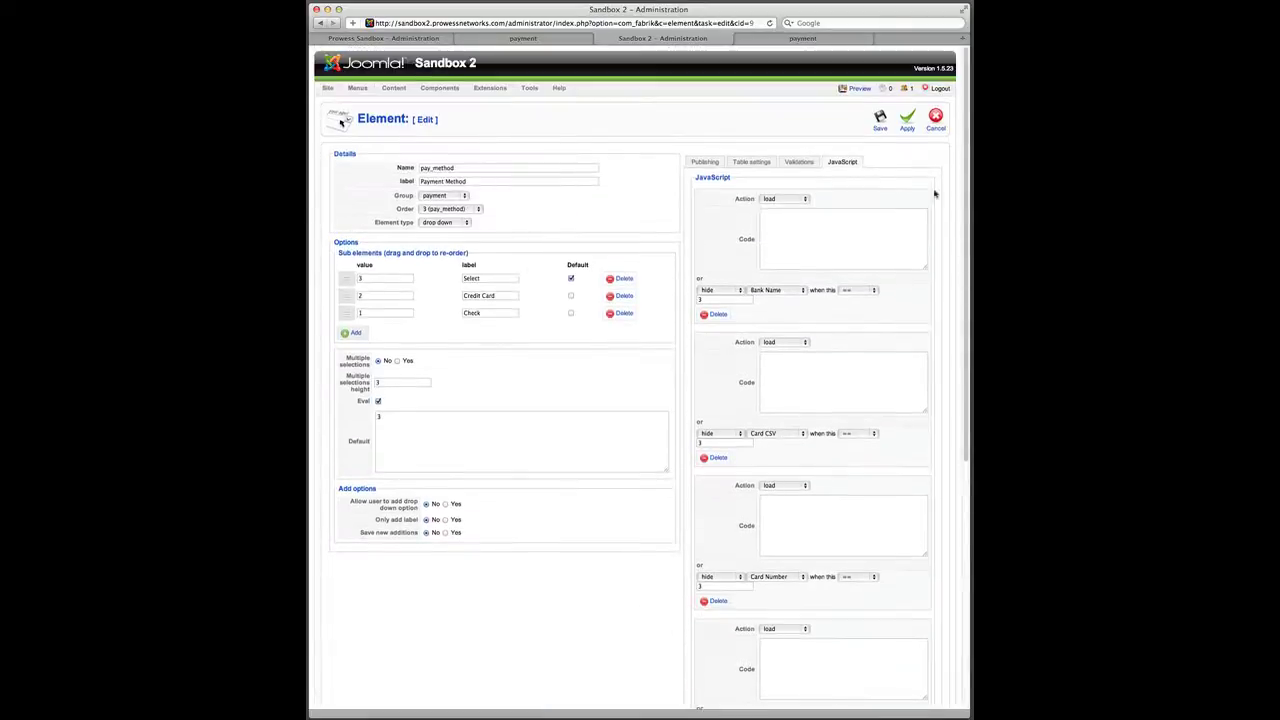
pyautogui.click(879, 127)
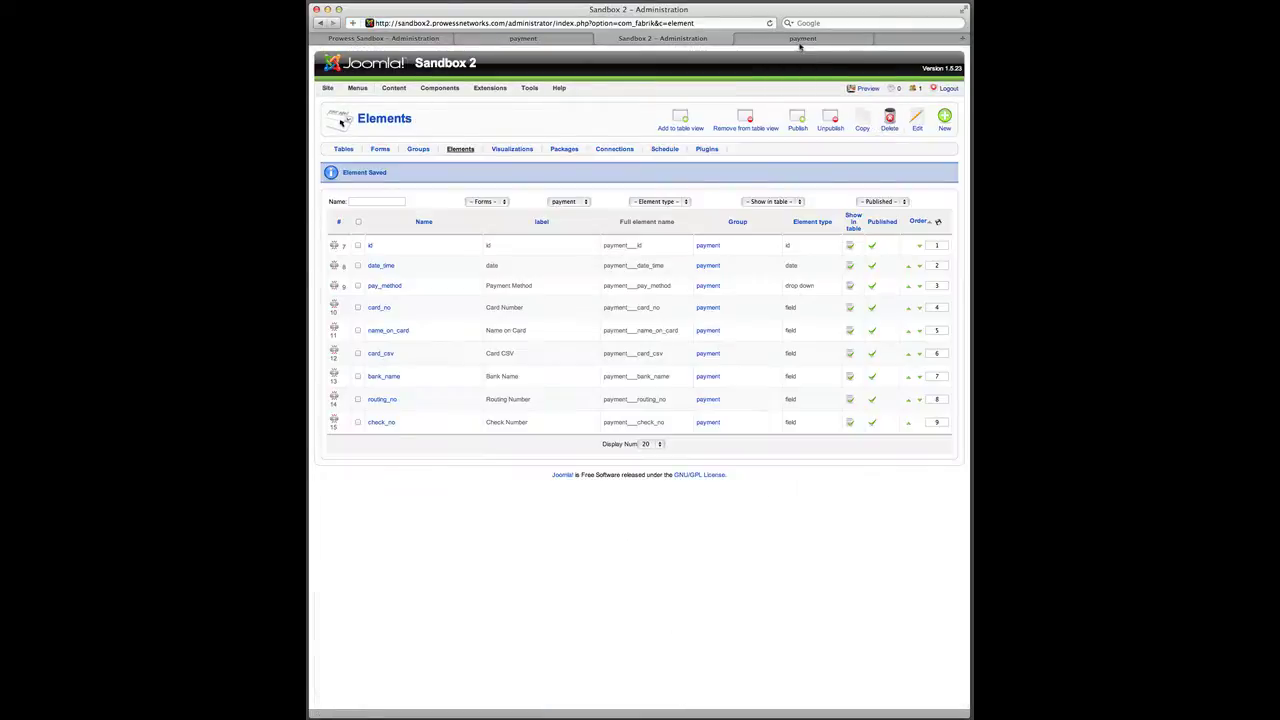
pyautogui.click(800, 40)
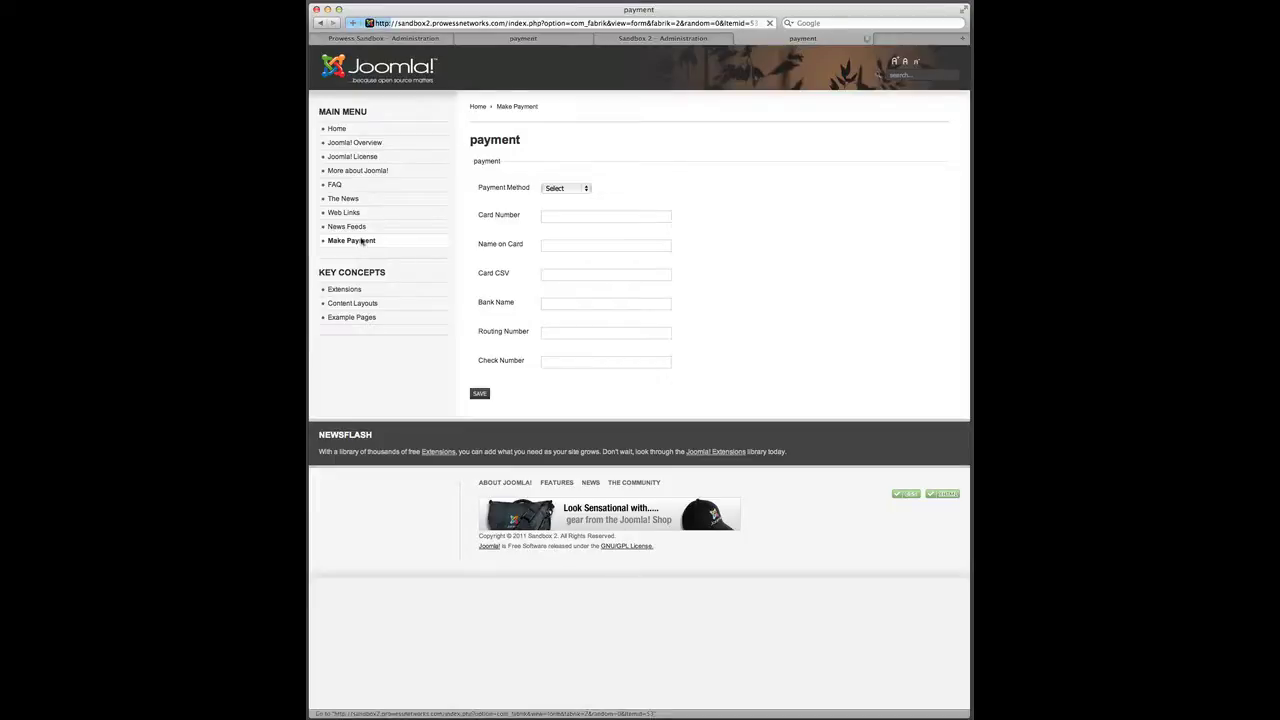
pyautogui.click(362, 242)
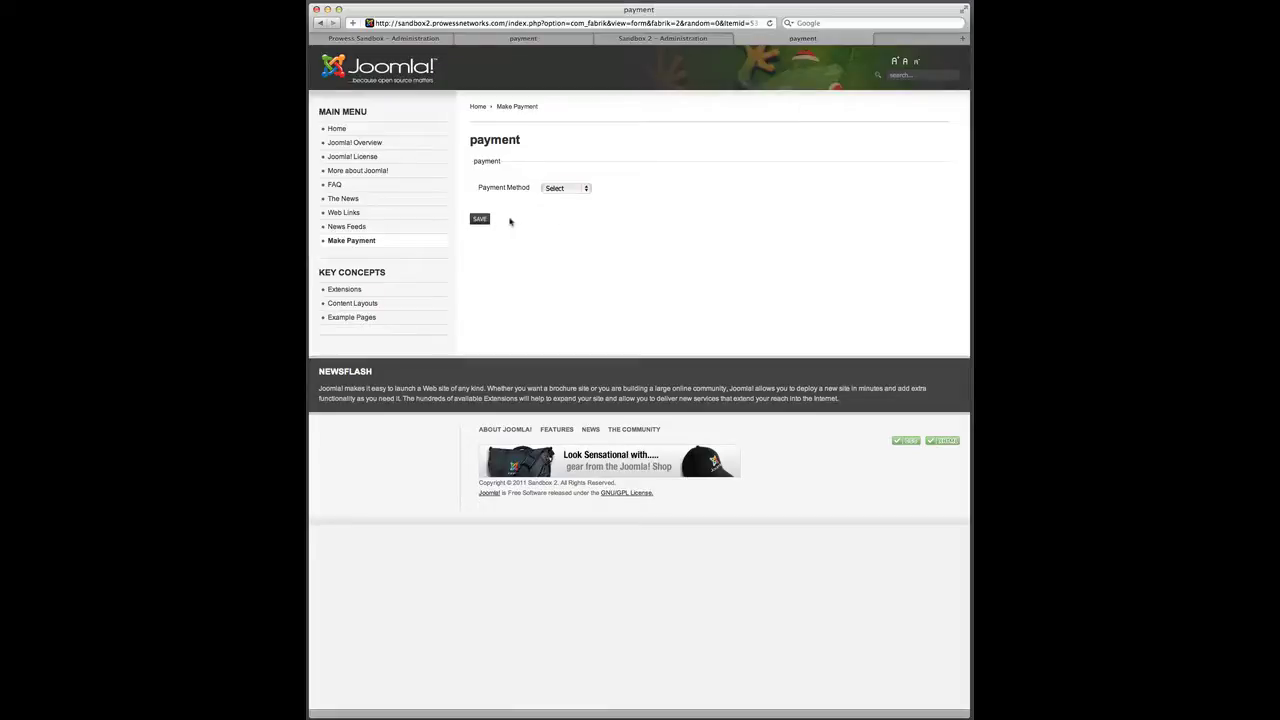
# - Test the payment form by setting Payment Method to Credit Card and to Check
pyautogui.click(587, 190)
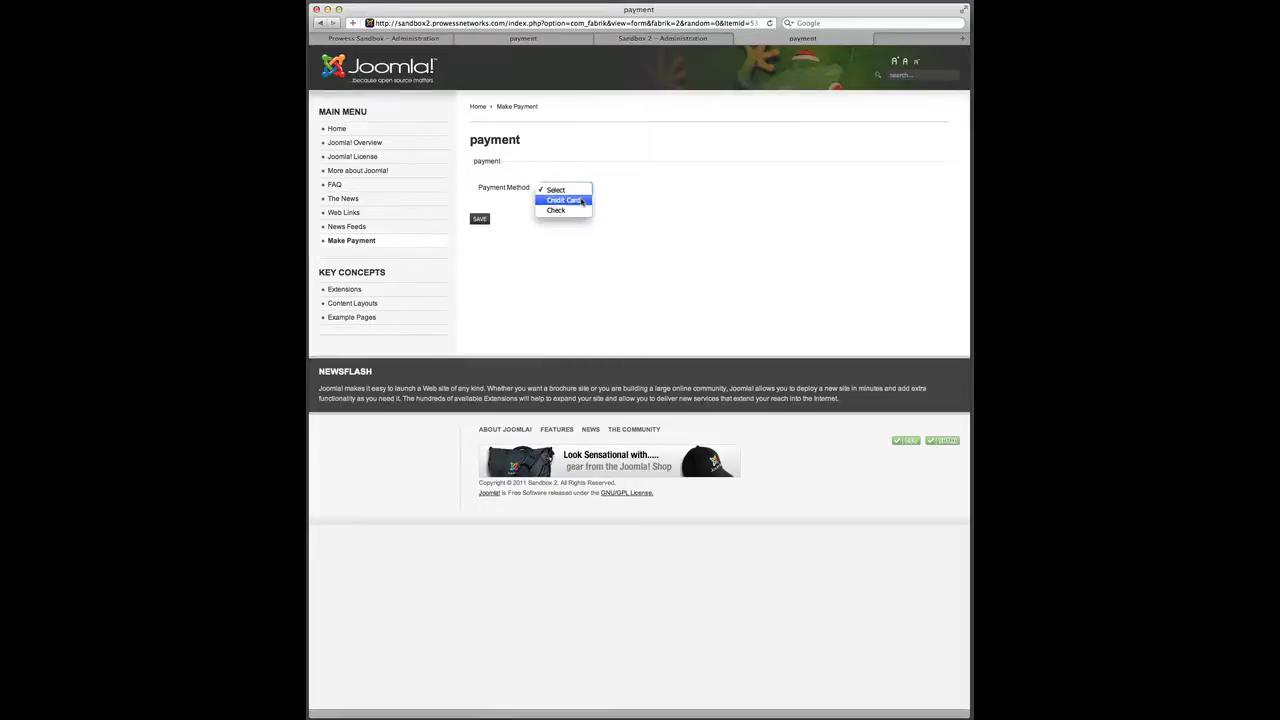
pyautogui.click(579, 201)
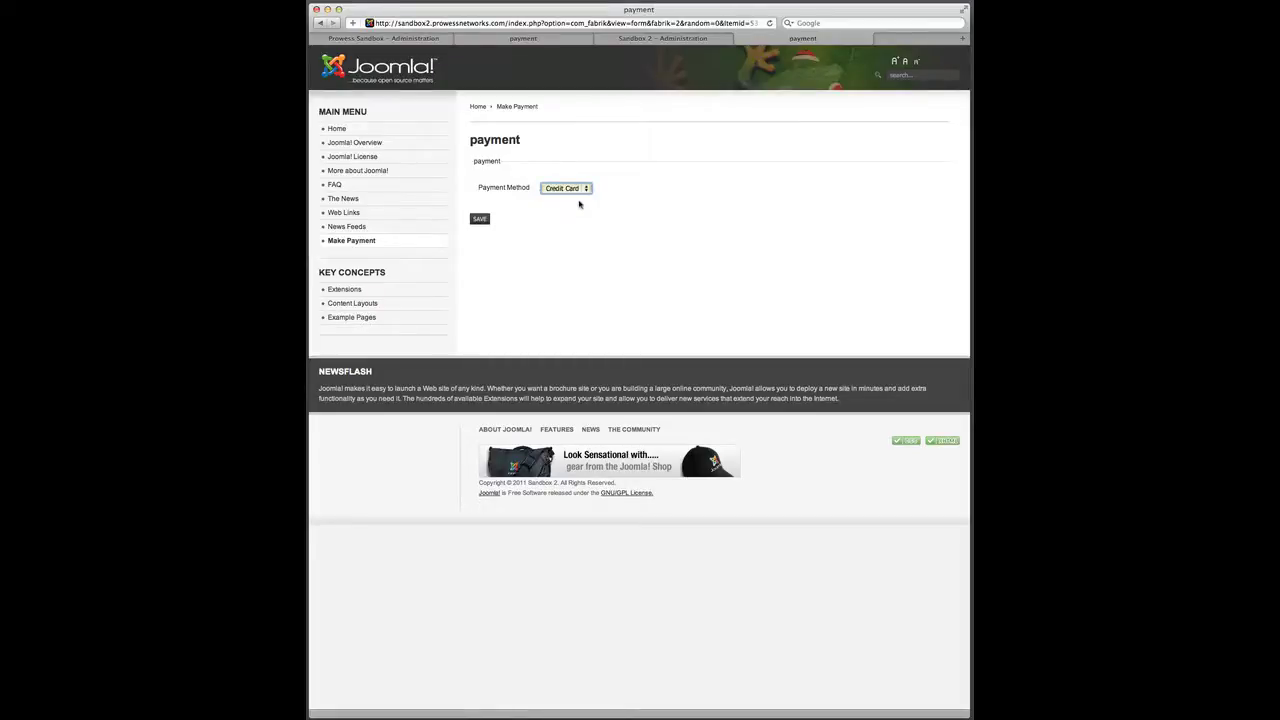
pyautogui.click(588, 190)
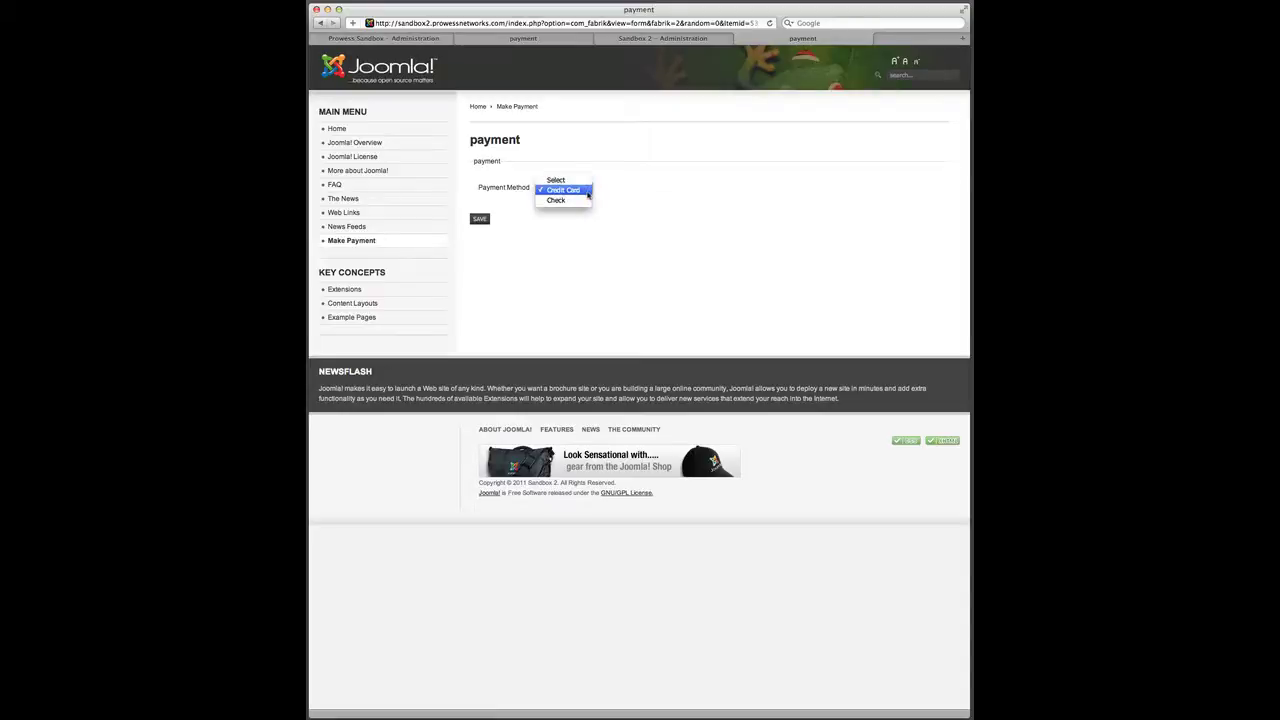
pyautogui.click(576, 202)
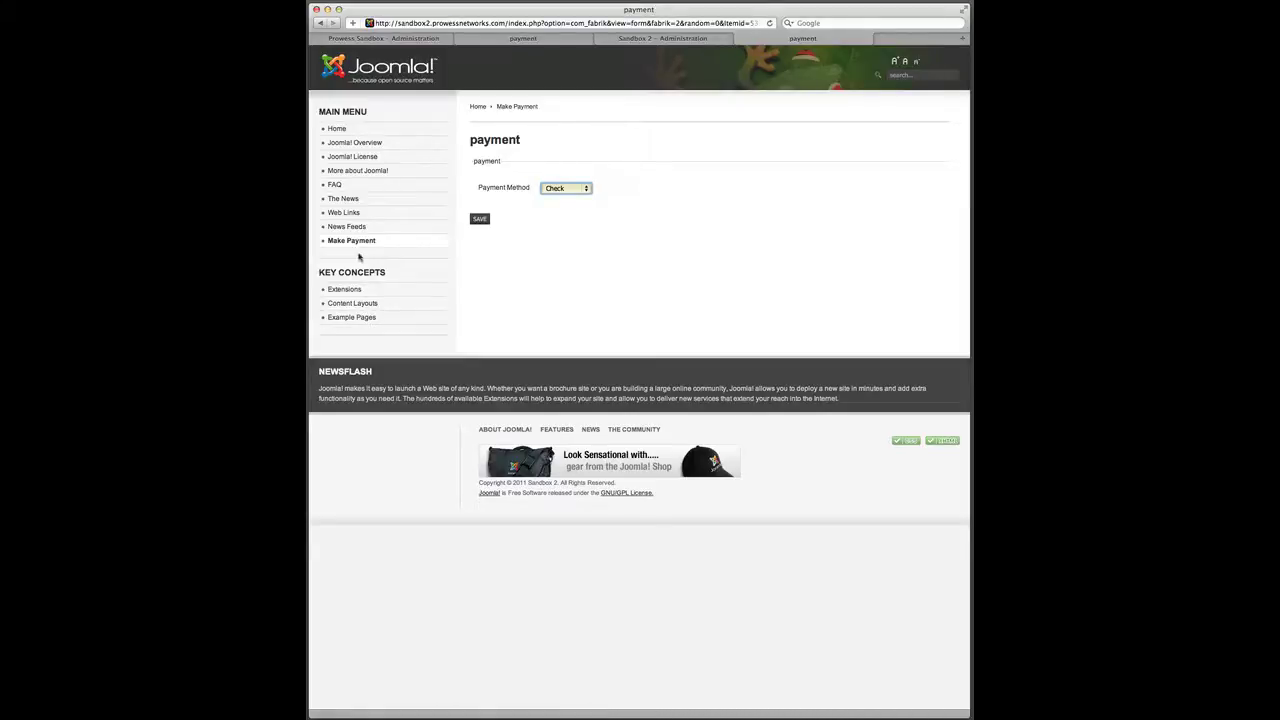
# - Return to the Fabrik elements list and reopen pay_method at its JavaScript settings
pyautogui.click(663, 40)
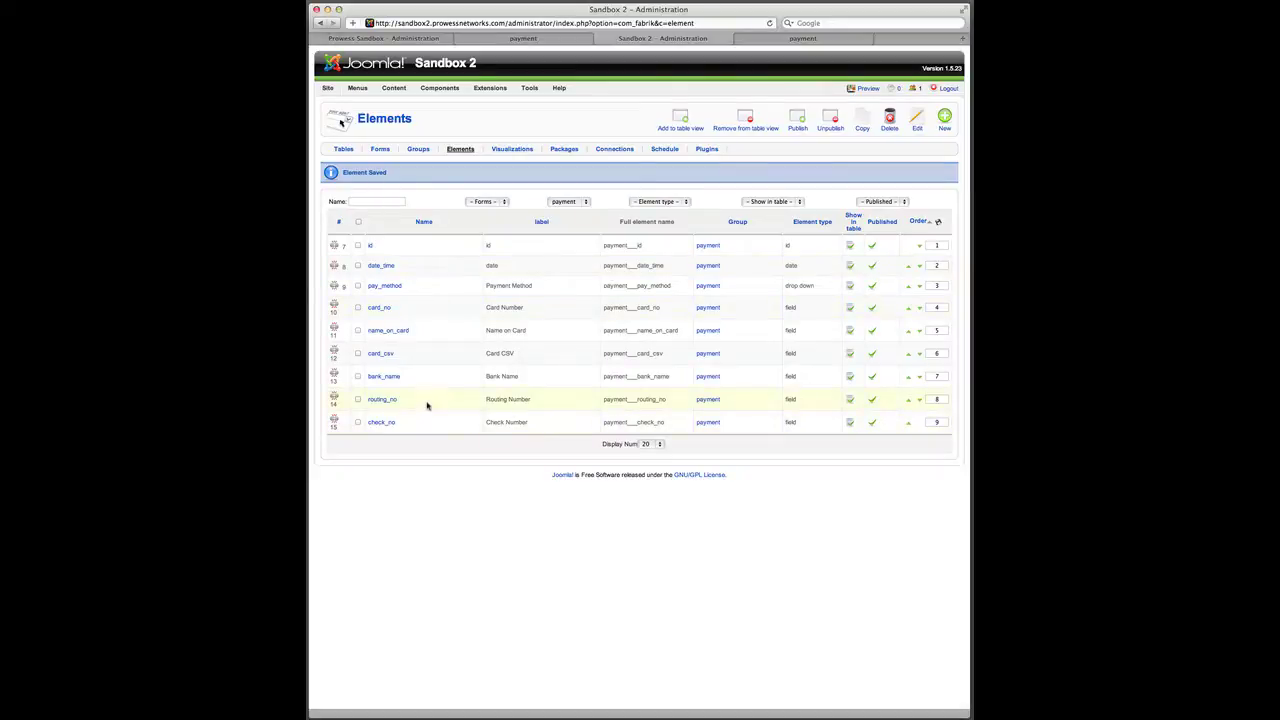
pyautogui.click(388, 287)
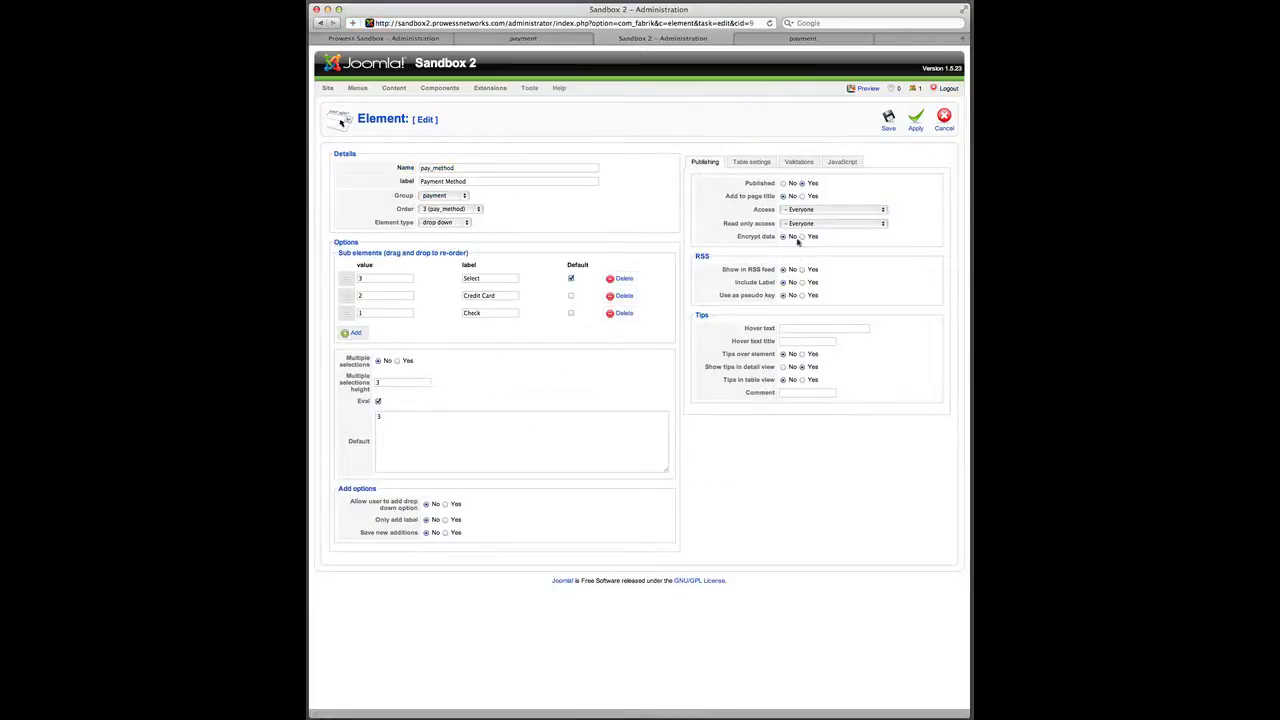
pyautogui.click(844, 162)
# - Add a new JavaScript action below the existing load actions and set its trigger to change
pyautogui.scroll(-10, 616, 637)
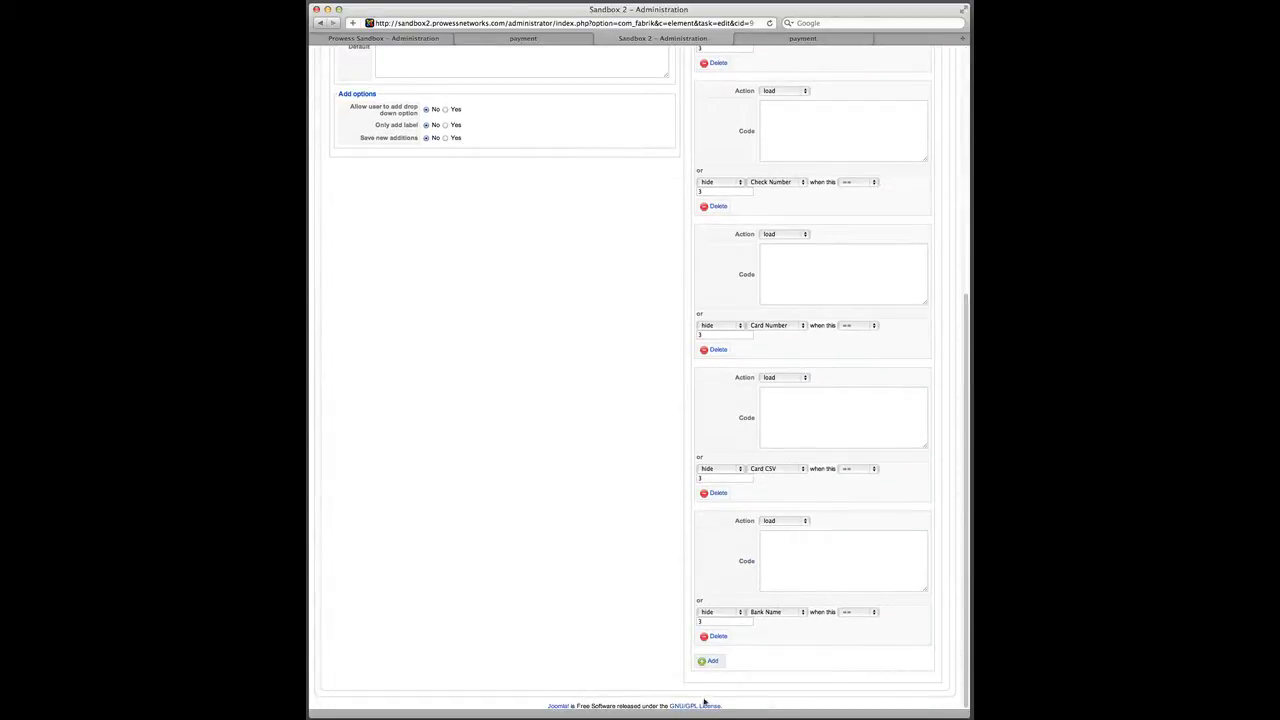
pyautogui.click(712, 662)
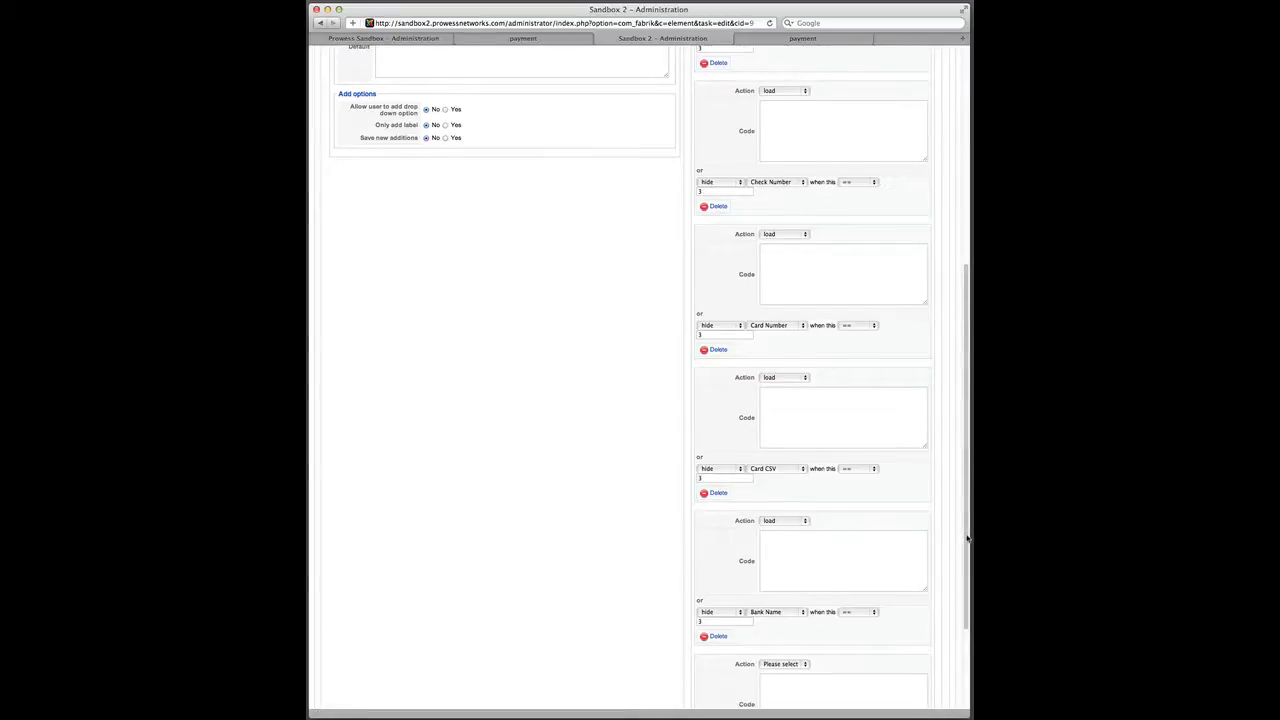
pyautogui.moveTo(967, 538); pyautogui.dragTo(951, 631)
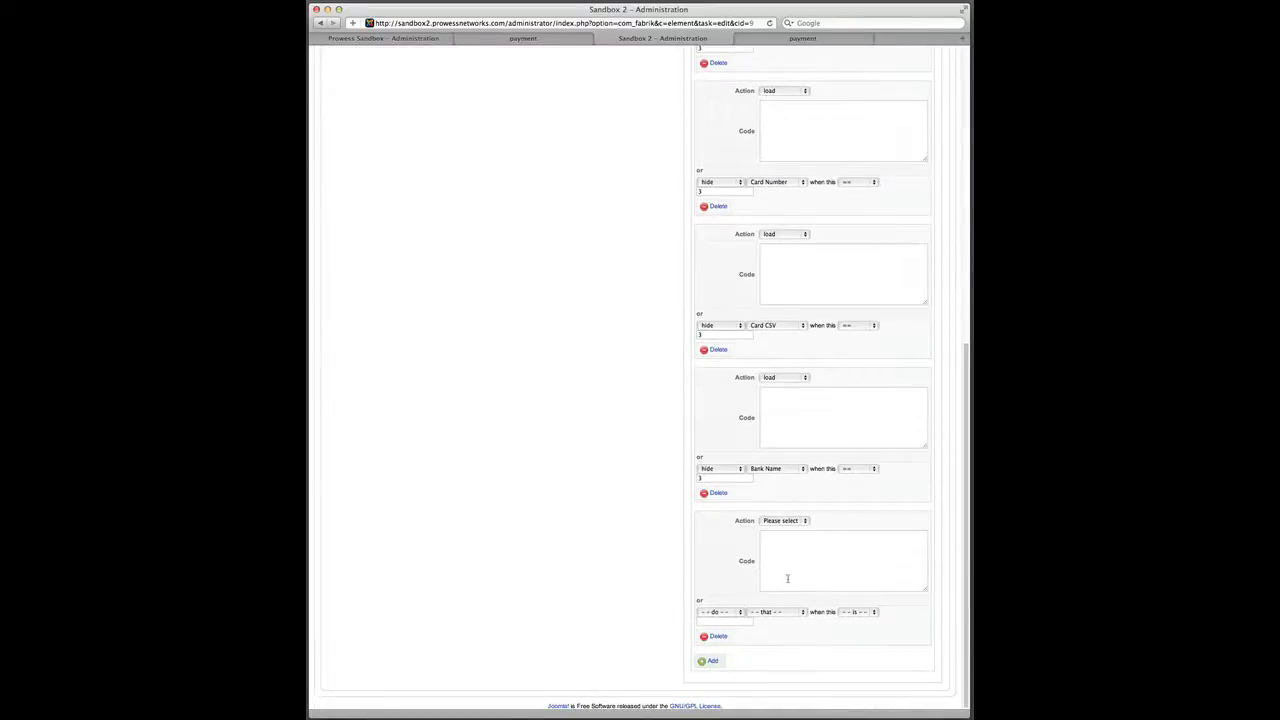
pyautogui.click(785, 521)
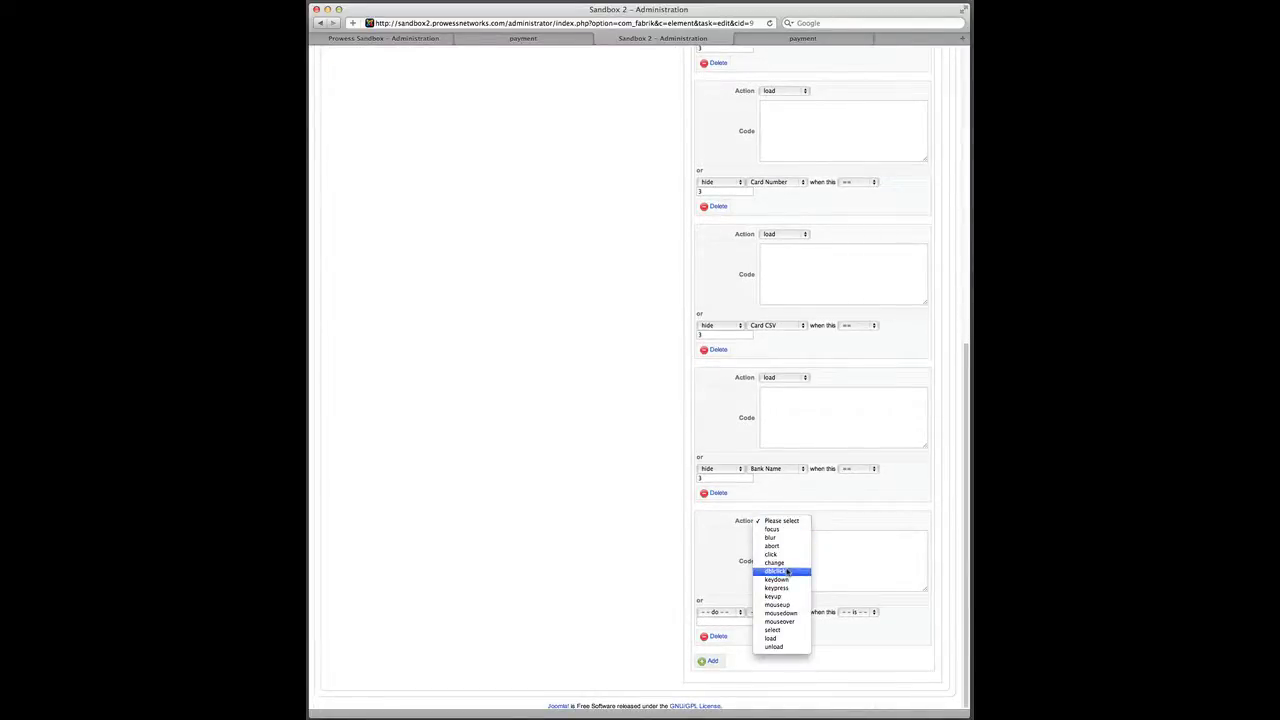
pyautogui.click(784, 563)
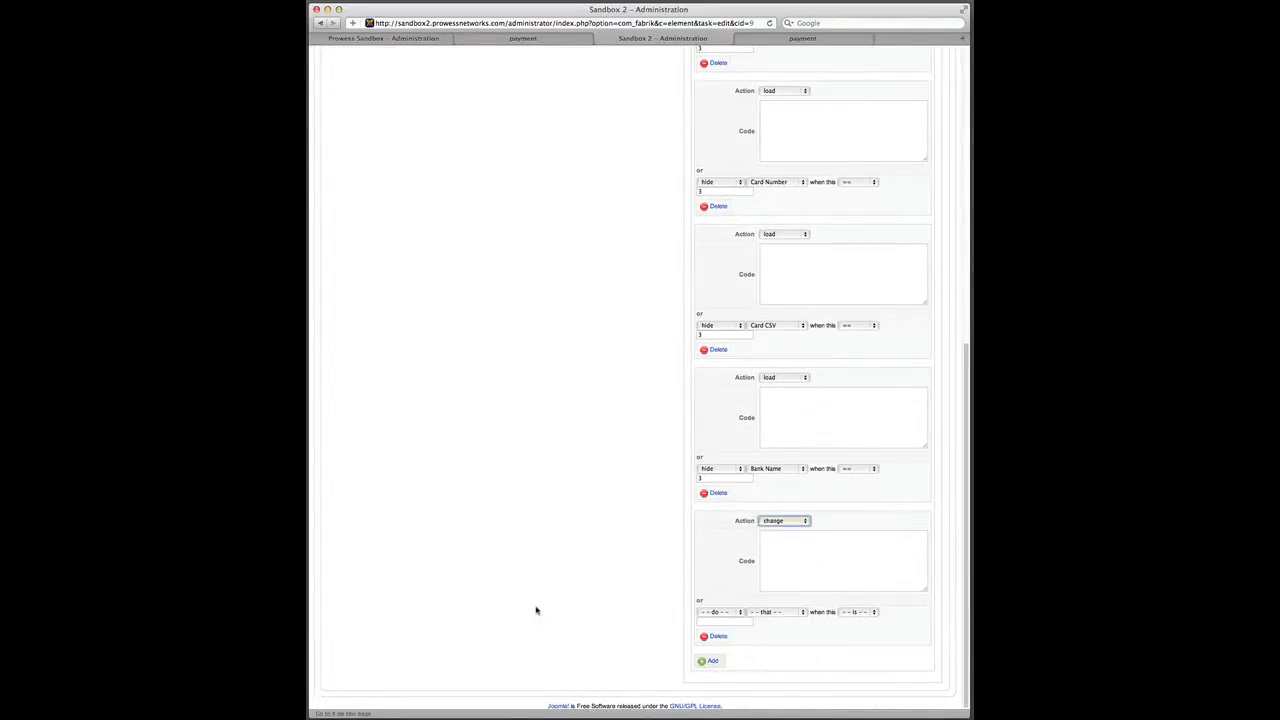
pyautogui.click(740, 614)
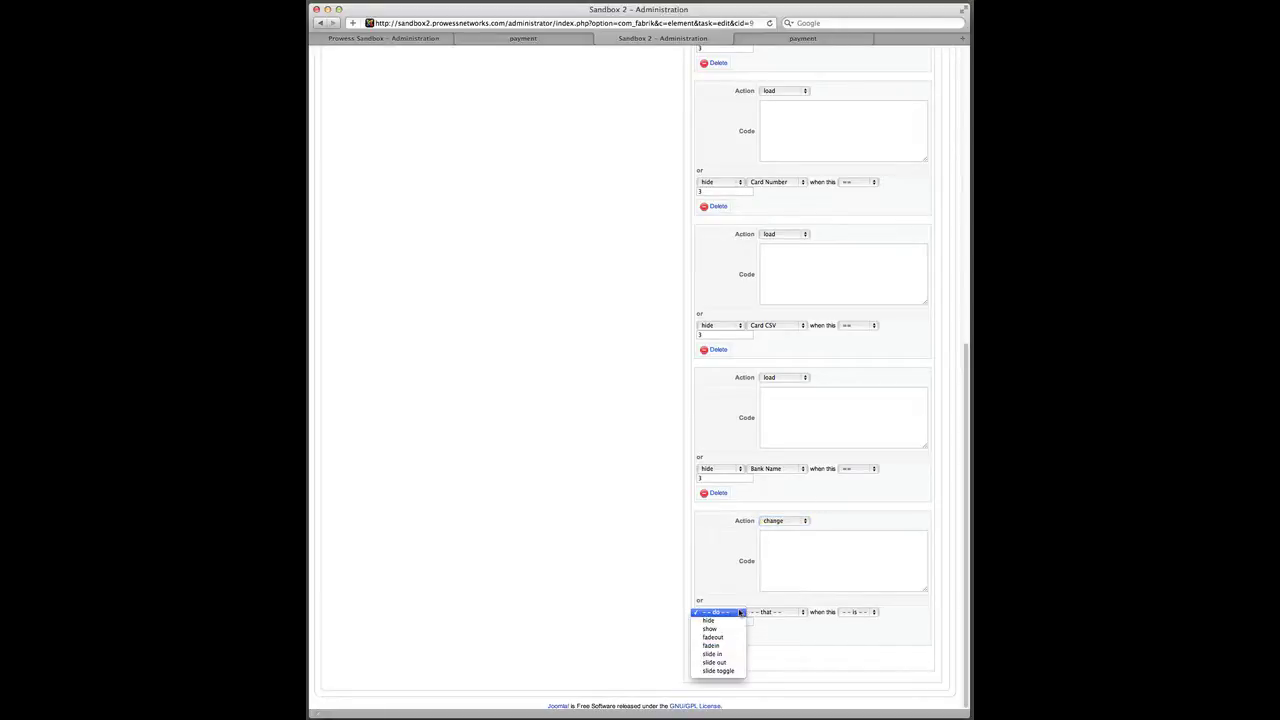
pyautogui.click(794, 549)
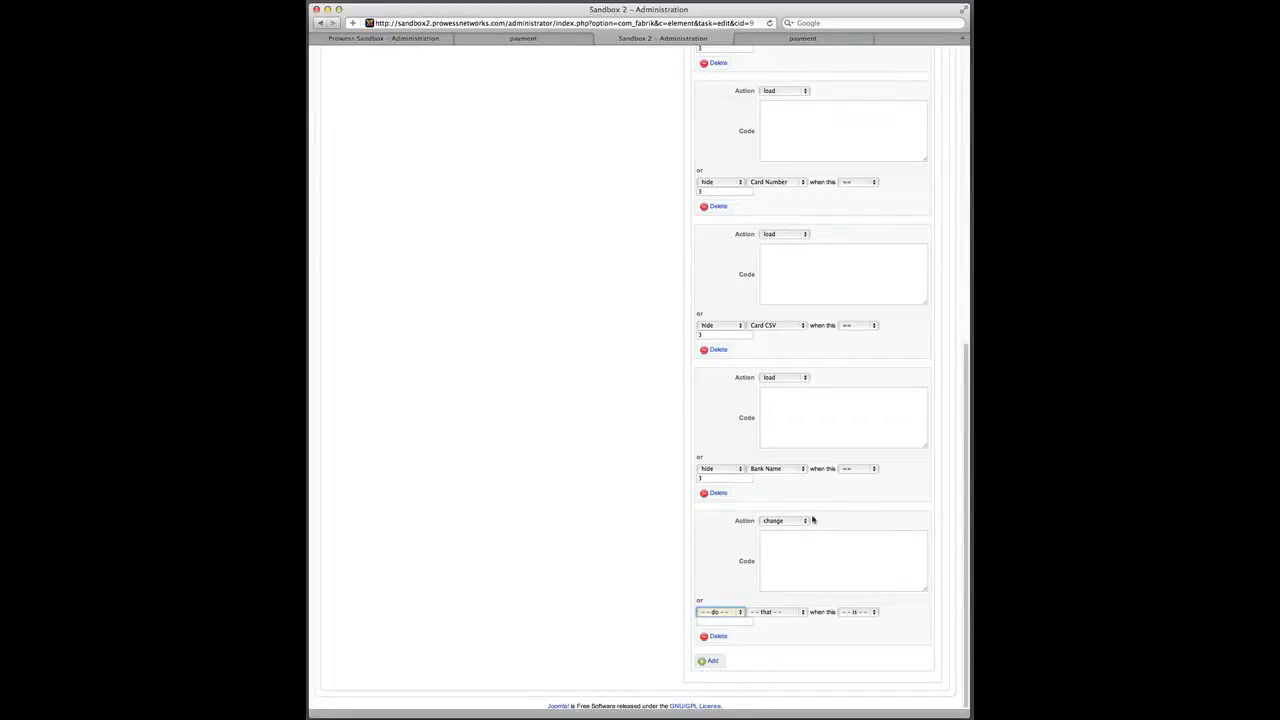
pyautogui.click(805, 520)
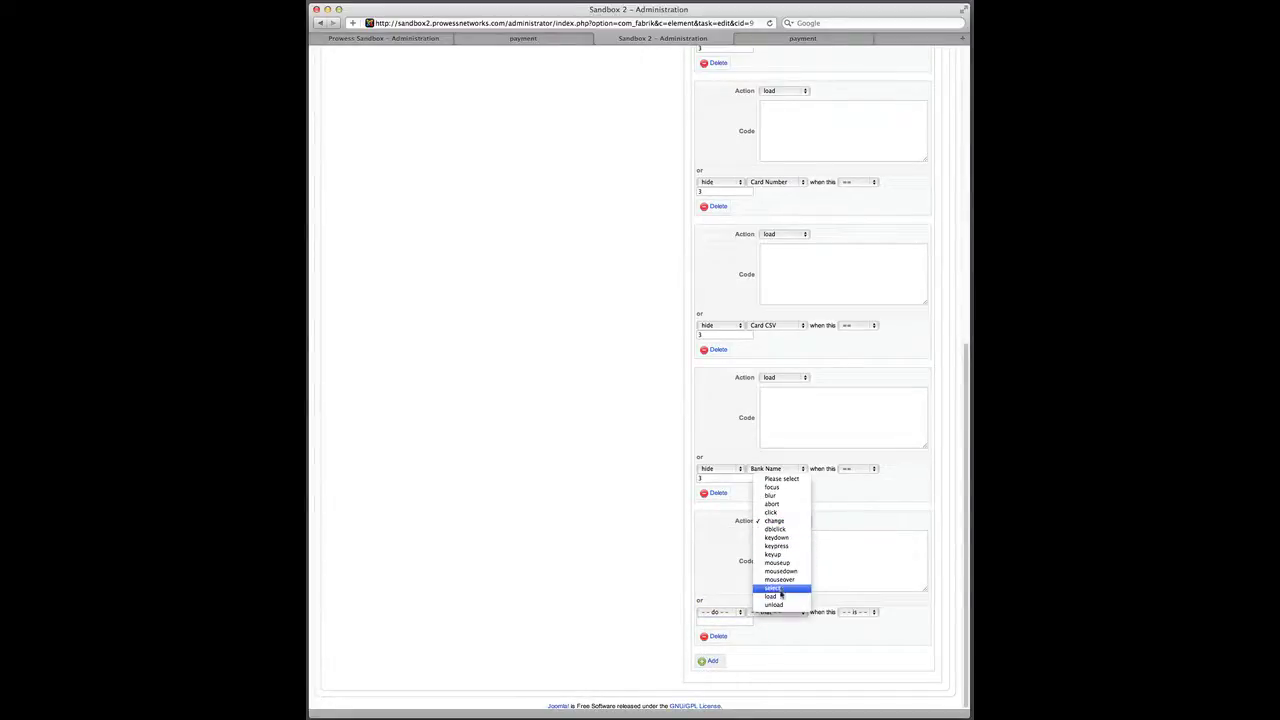
pyautogui.click(789, 523)
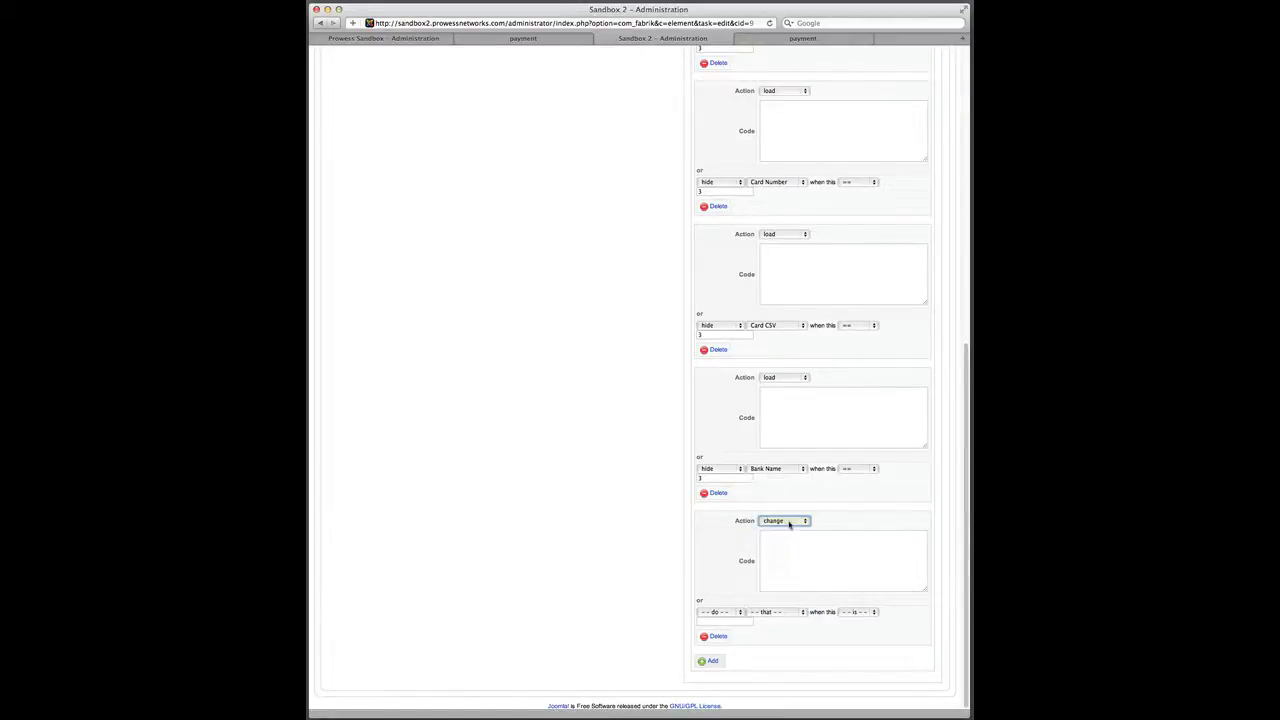
# - Set the new change action to hide Bank Name when this == 2, the Credit Card option's value
pyautogui.click(738, 612)
pyautogui.click(729, 622)
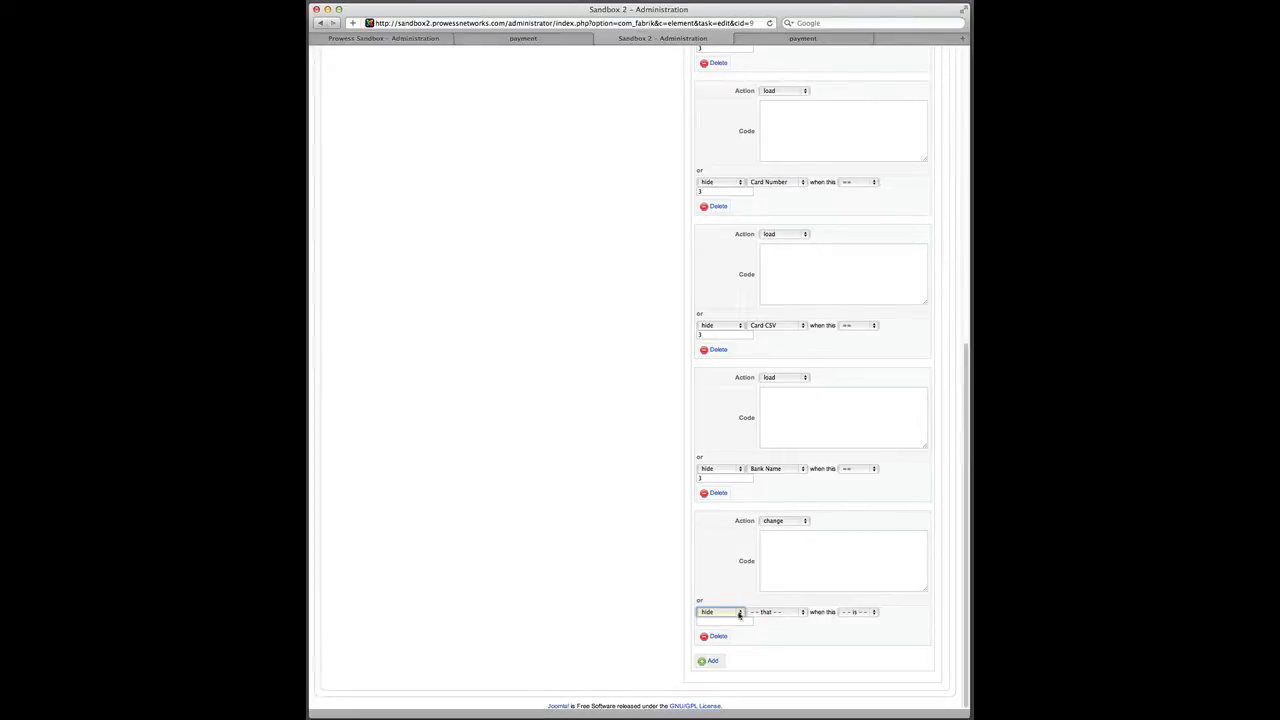
pyautogui.click(780, 612)
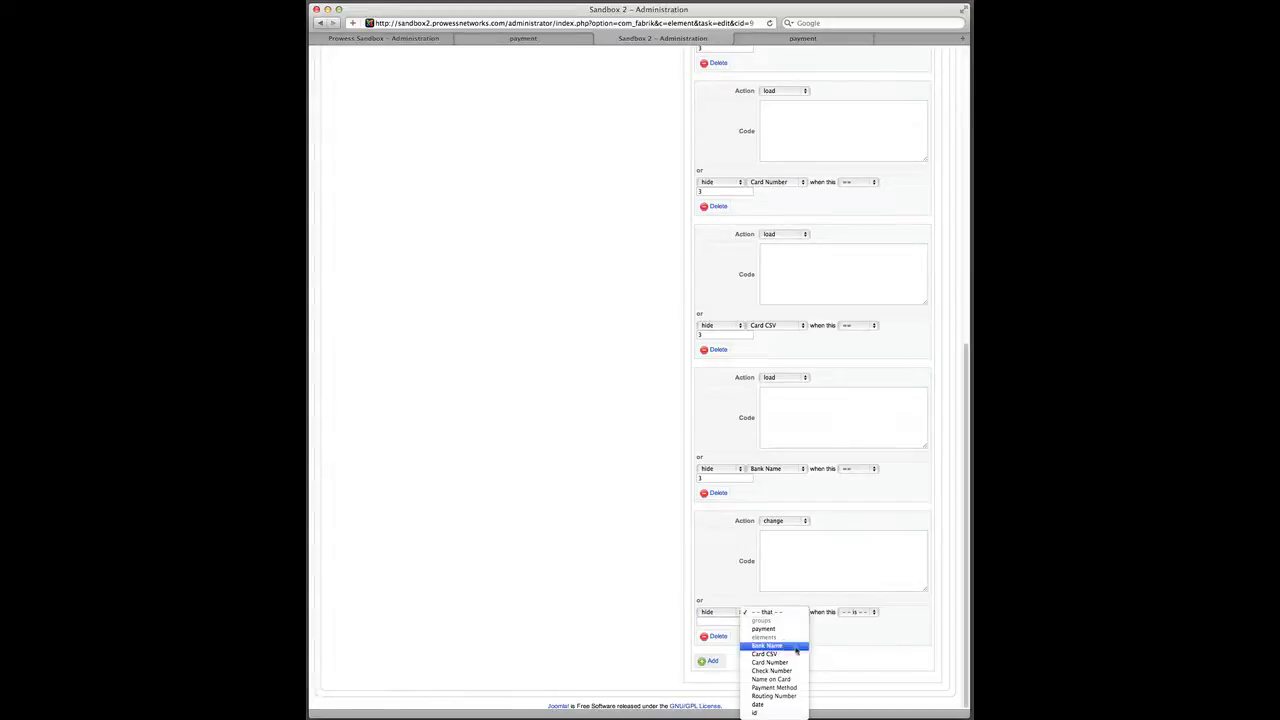
pyautogui.click(768, 645)
pyautogui.click(853, 612)
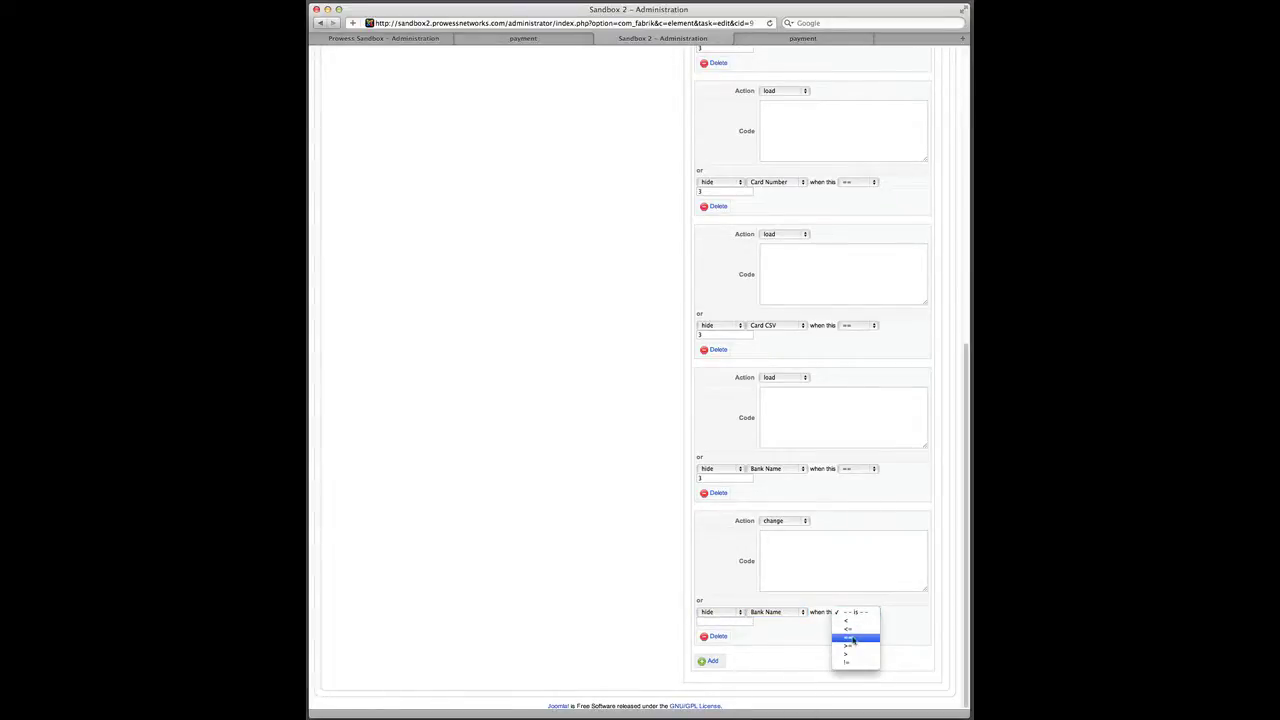
pyautogui.click(852, 638)
pyautogui.scroll(5, 531, 356)
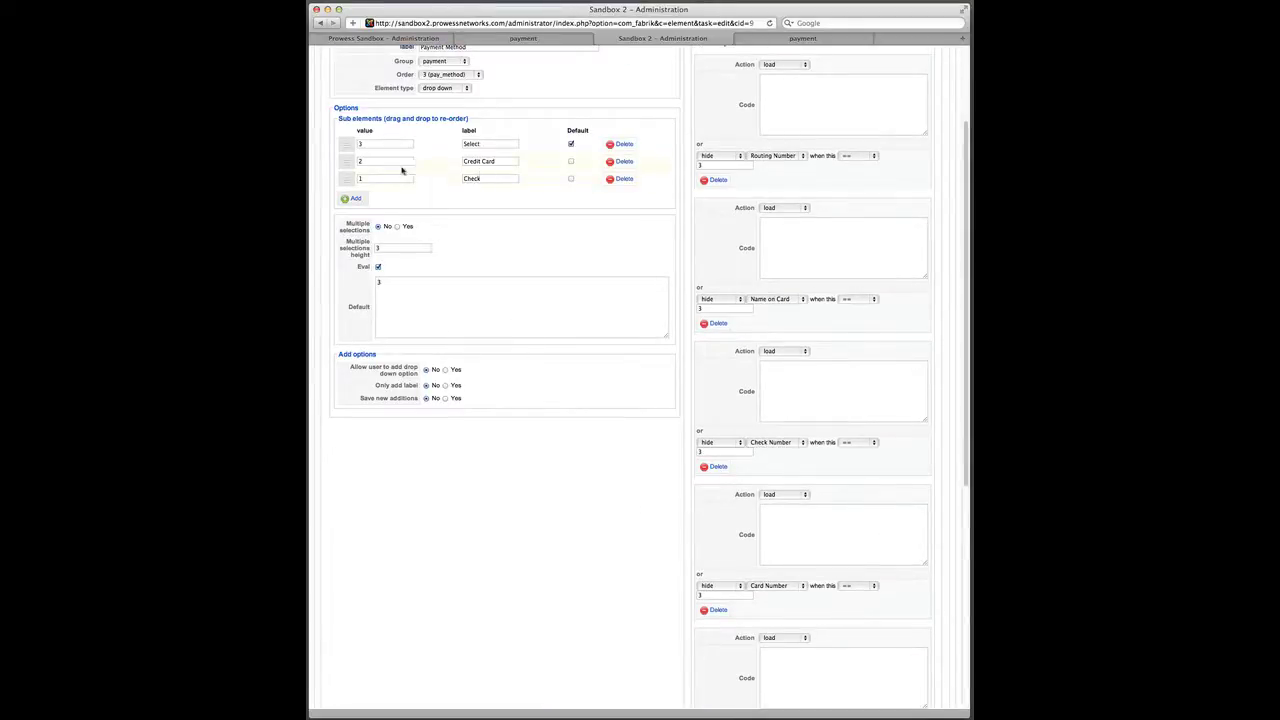
pyautogui.scroll(-10, 657, 634)
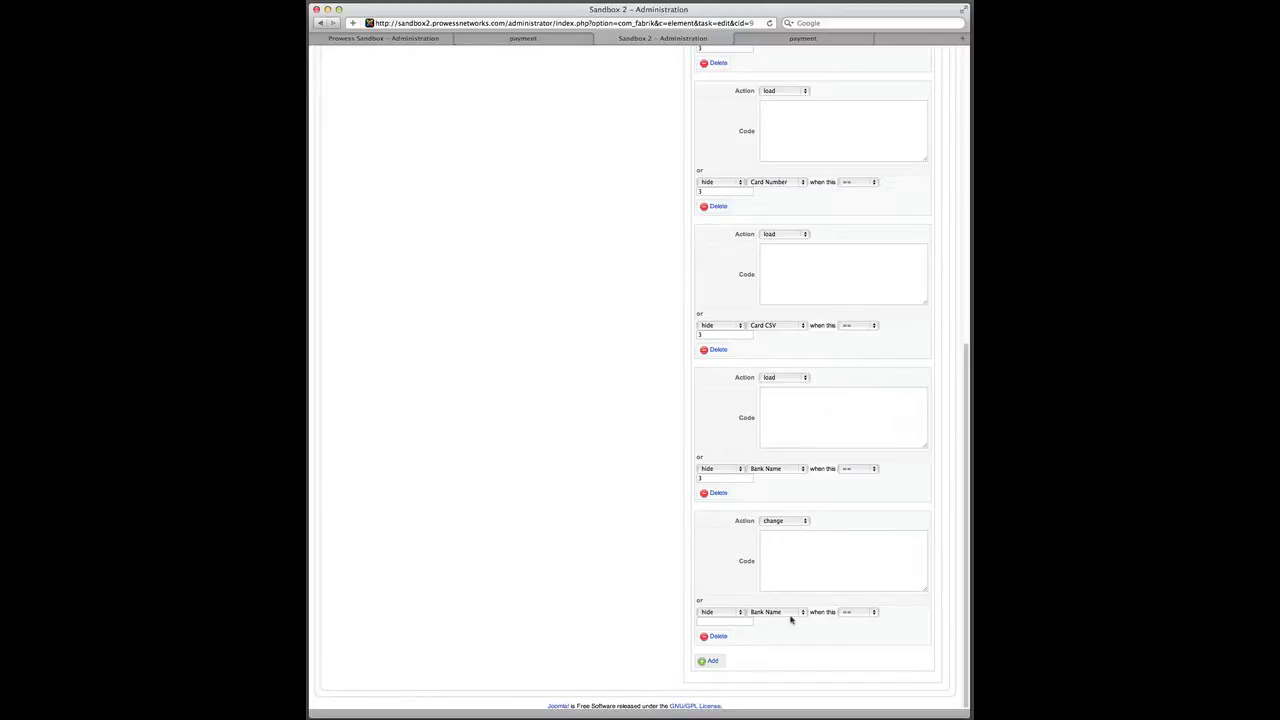
pyautogui.click(722, 621)
pyautogui.write('2')
# - Add another JavaScript change action that hides Check Number when this == 2
pyautogui.click(709, 661)
pyautogui.scroll(-3, 780, 620)
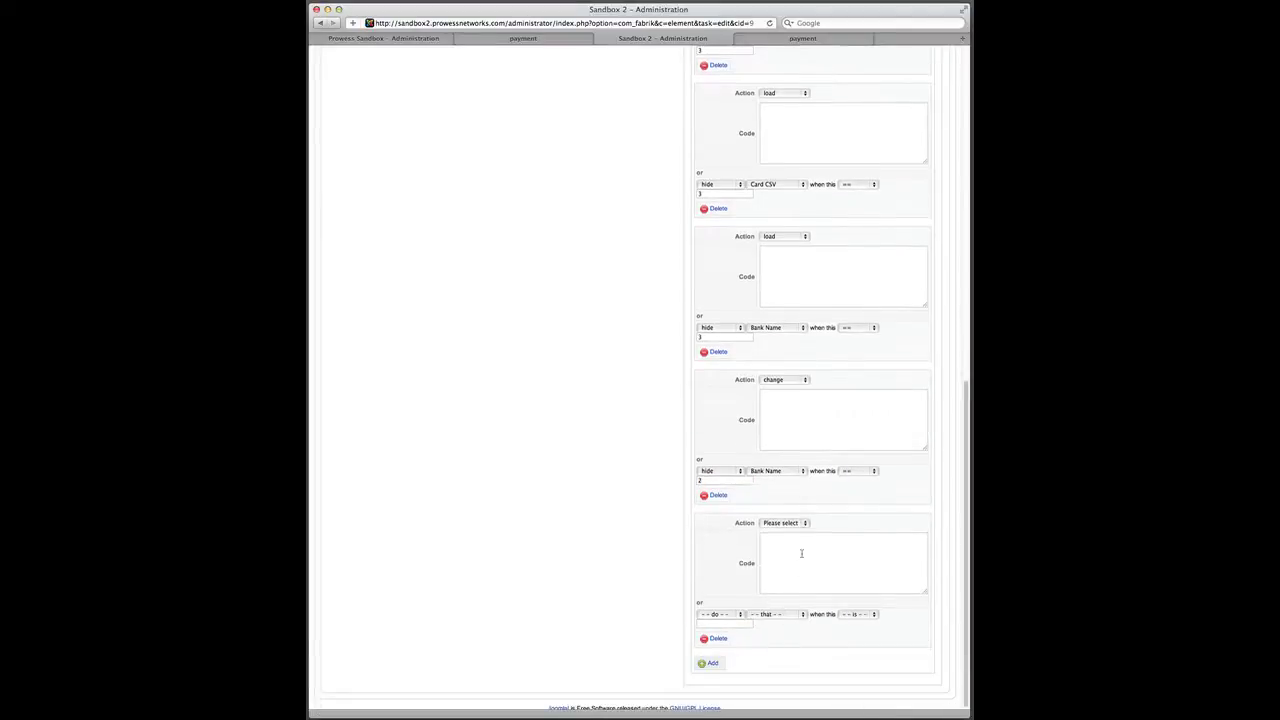
pyautogui.click(802, 522)
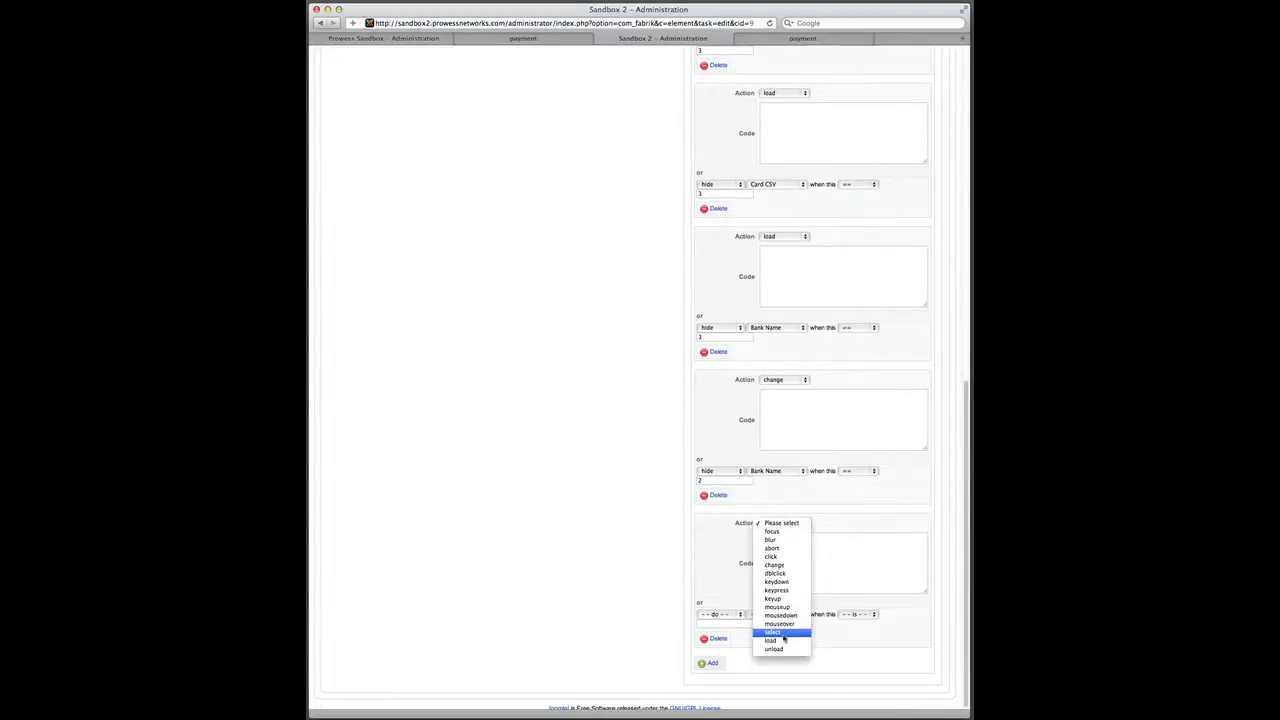
pyautogui.click(782, 566)
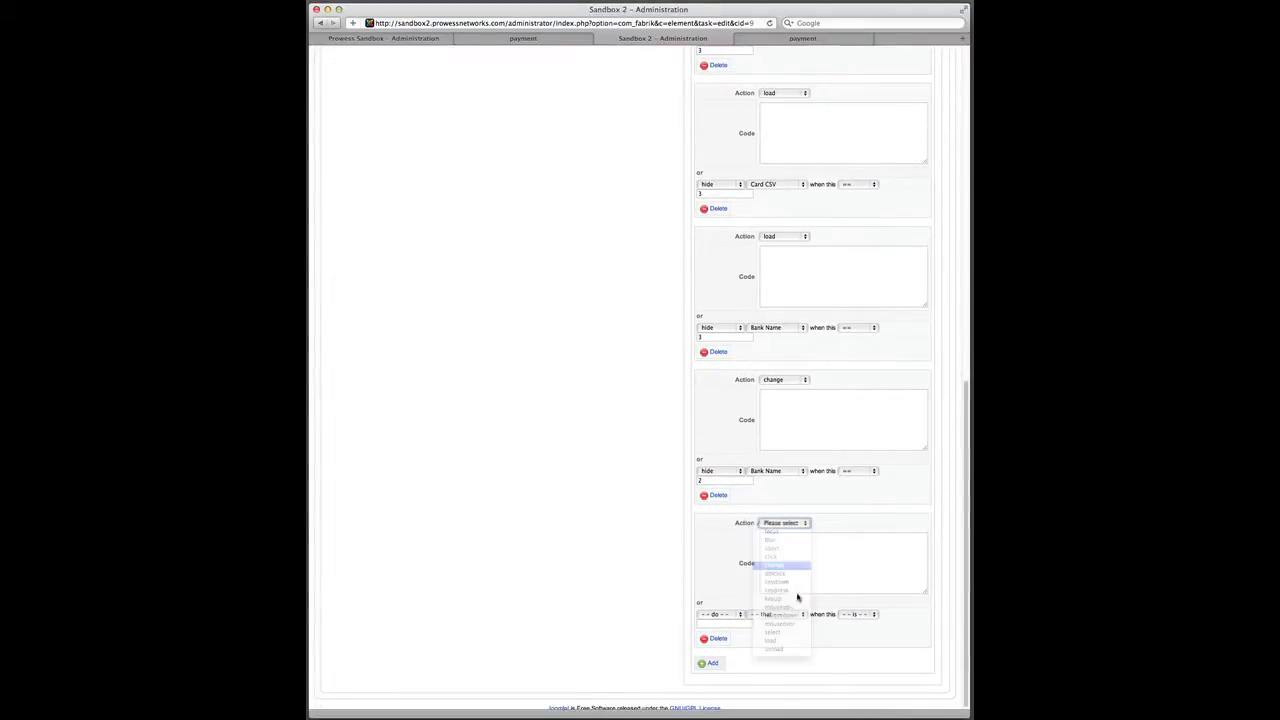
pyautogui.click(739, 615)
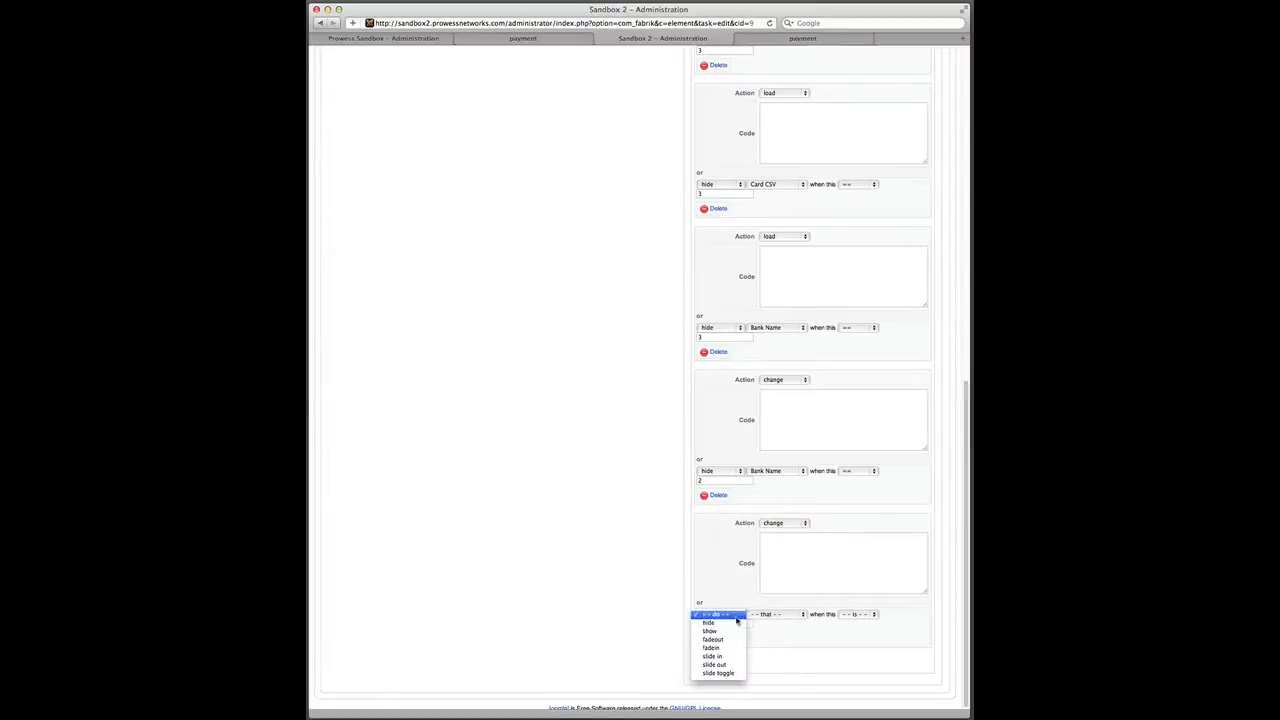
pyautogui.click(730, 622)
pyautogui.click(776, 614)
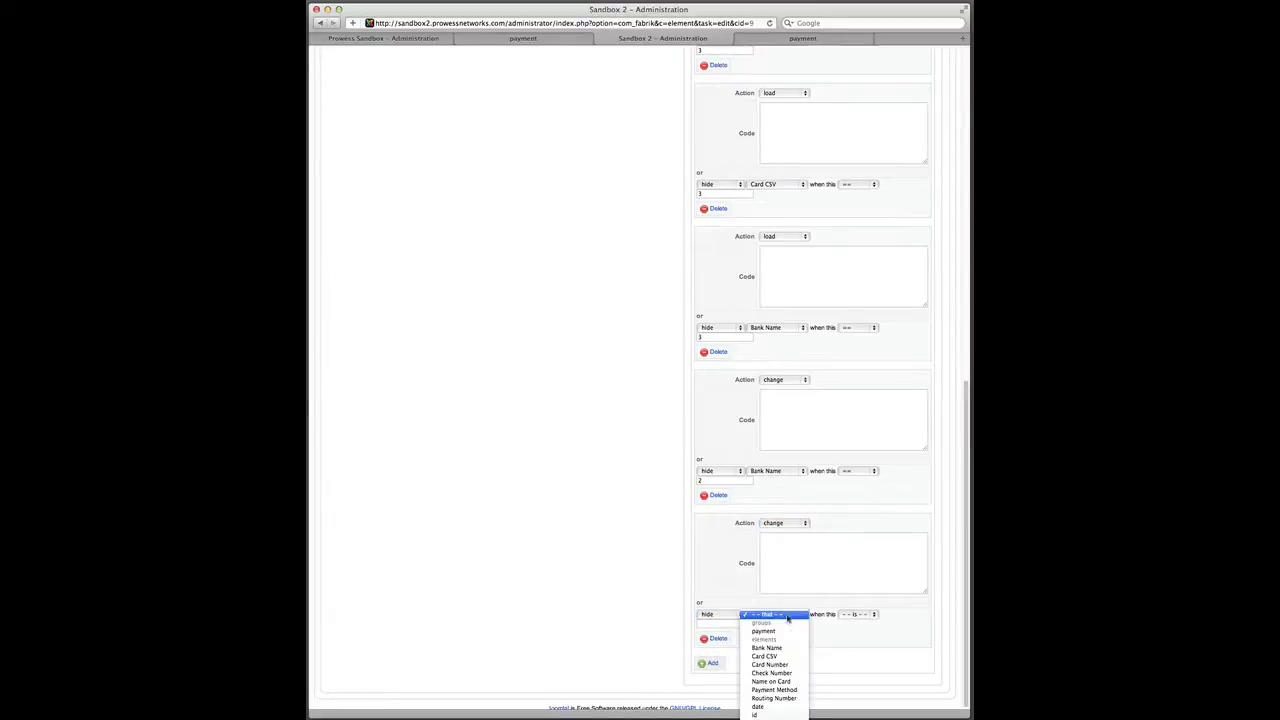
pyautogui.click(776, 673)
pyautogui.click(856, 614)
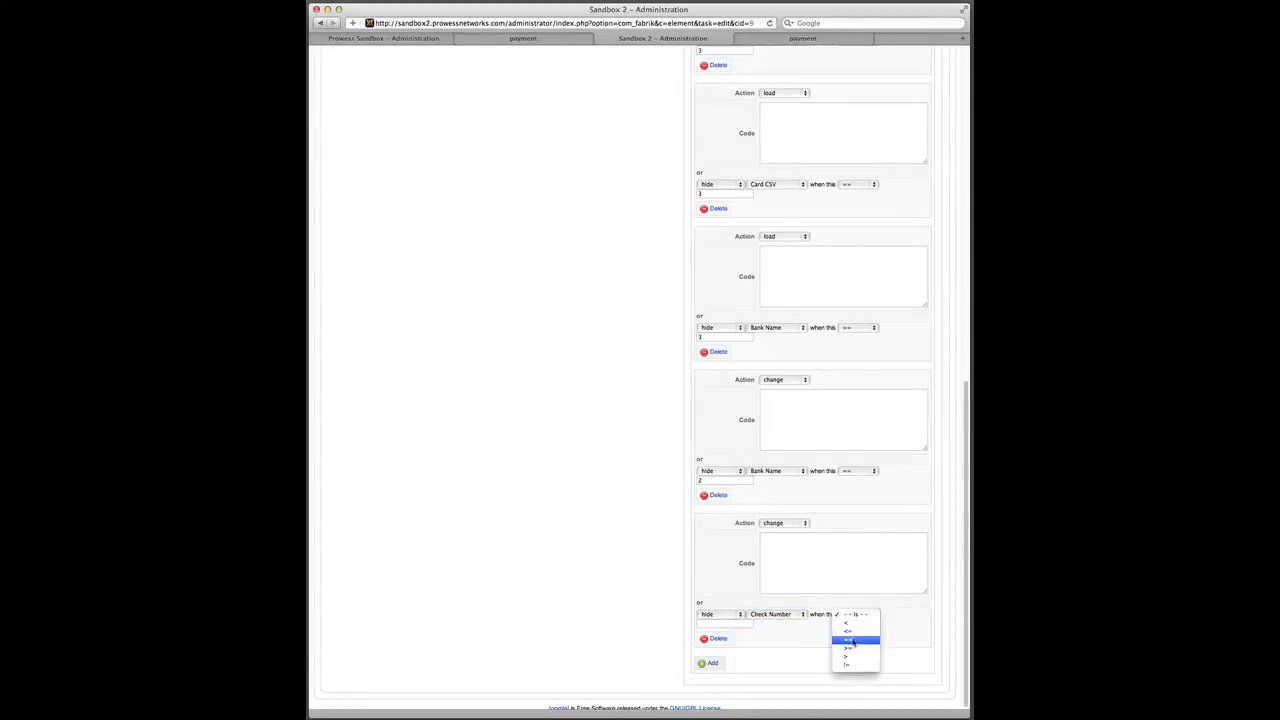
pyautogui.click(855, 639)
pyautogui.click(715, 624)
pyautogui.write('2')
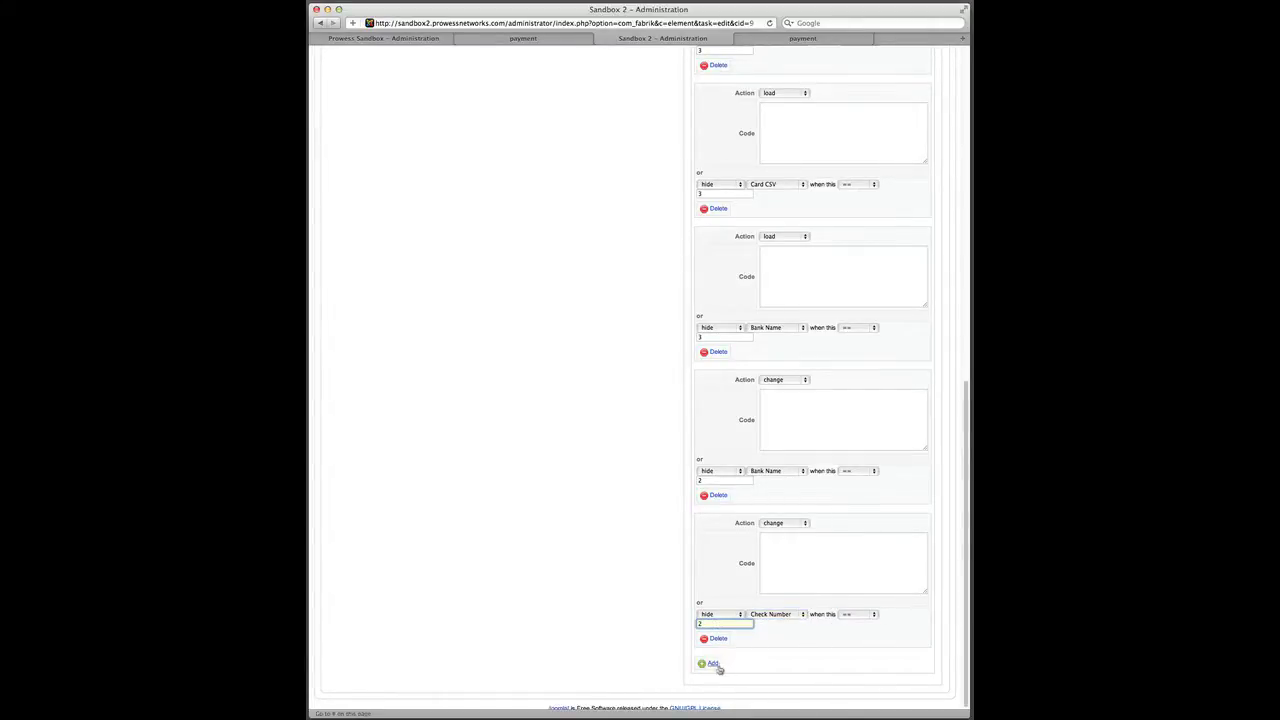
# - Add a third JavaScript change action that hides Routing Number when this == 2
pyautogui.click(712, 664)
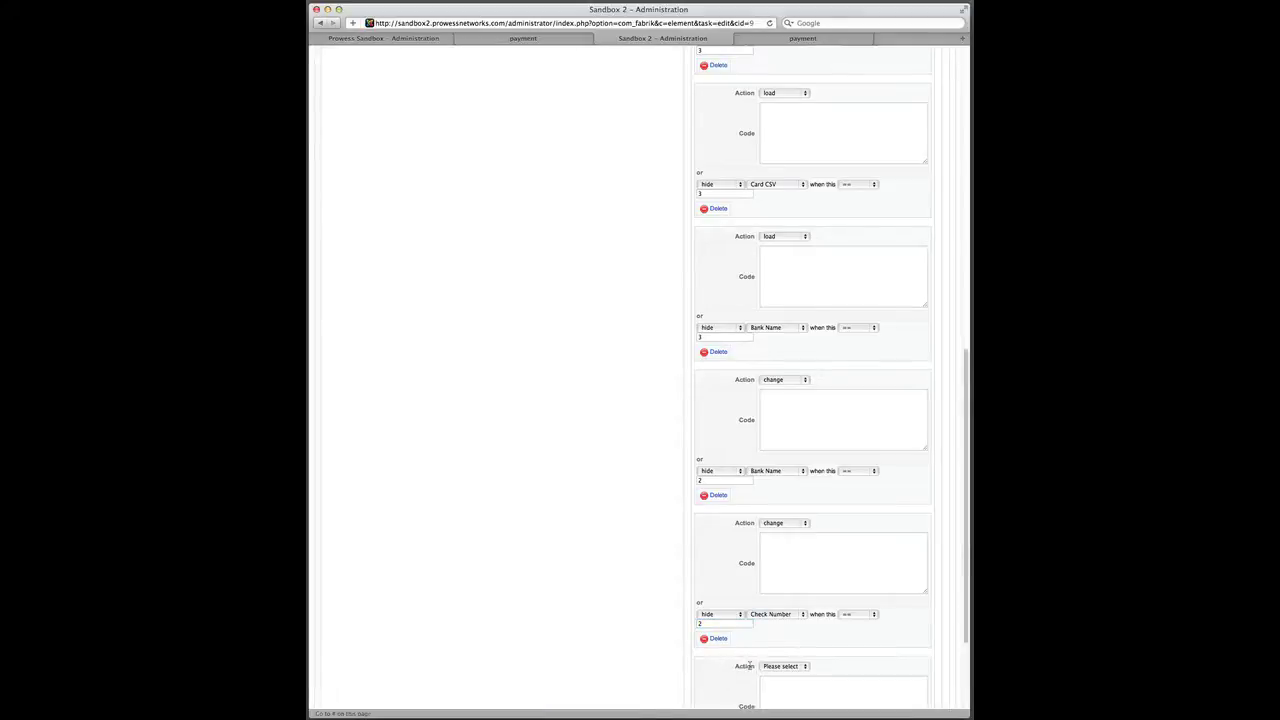
pyautogui.scroll(-3, 776, 643)
pyautogui.click(797, 521)
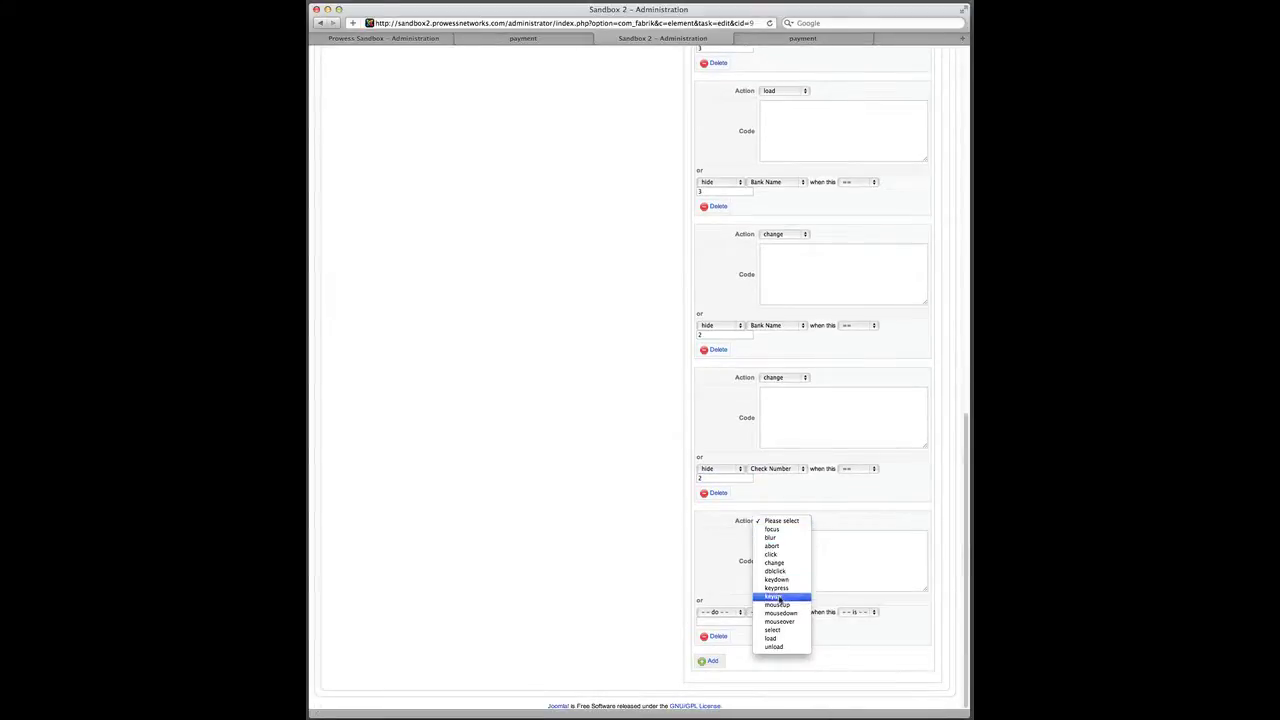
pyautogui.click(784, 568)
pyautogui.click(740, 614)
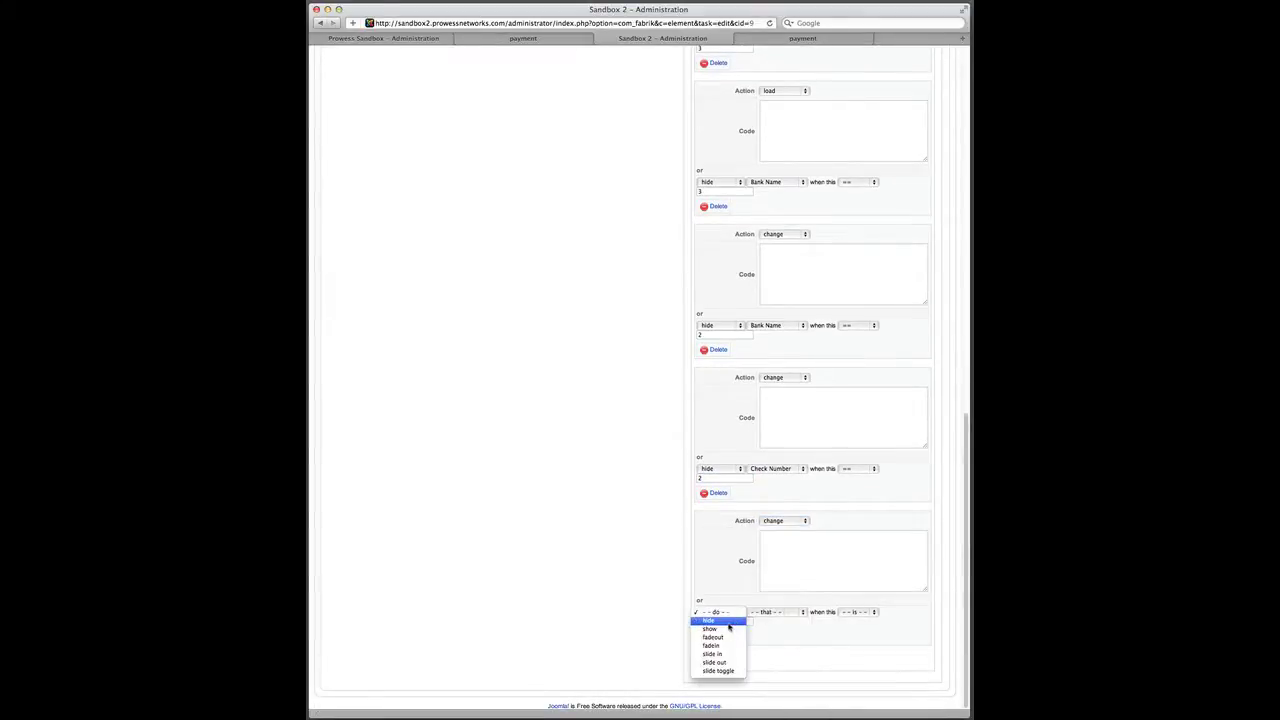
pyautogui.click(745, 624)
pyautogui.click(792, 614)
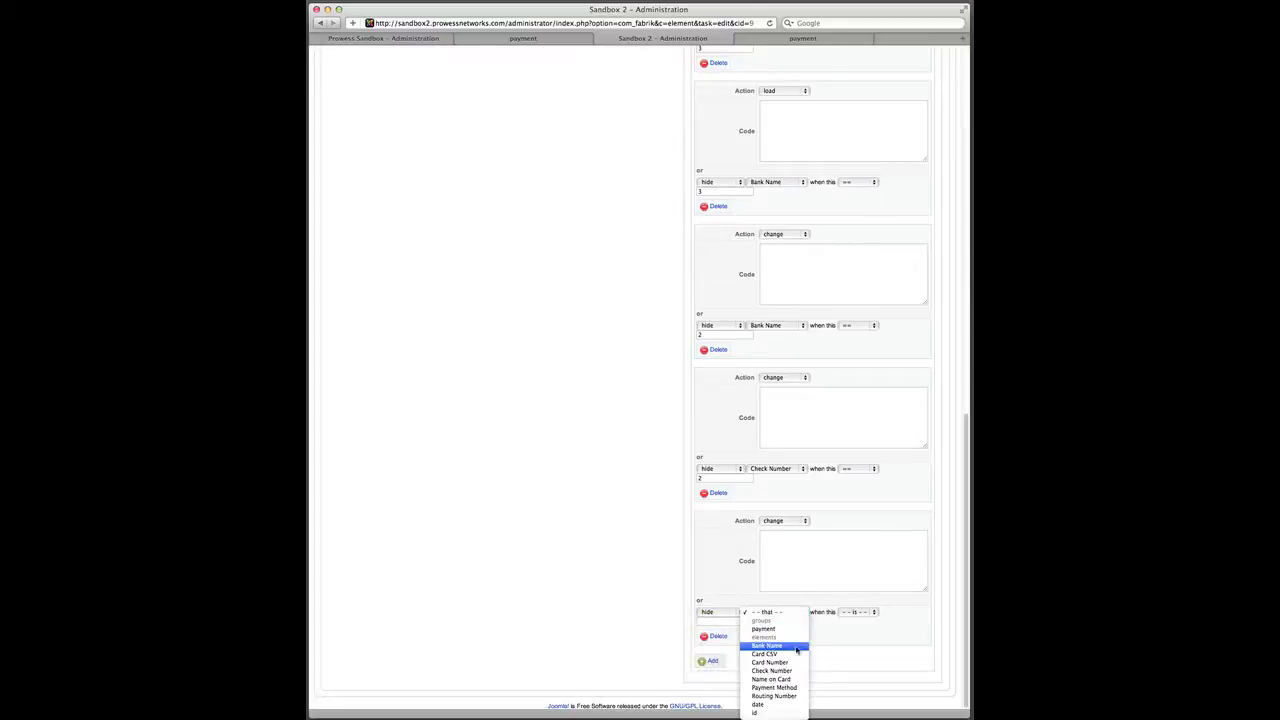
pyautogui.click(780, 699)
pyautogui.click(846, 613)
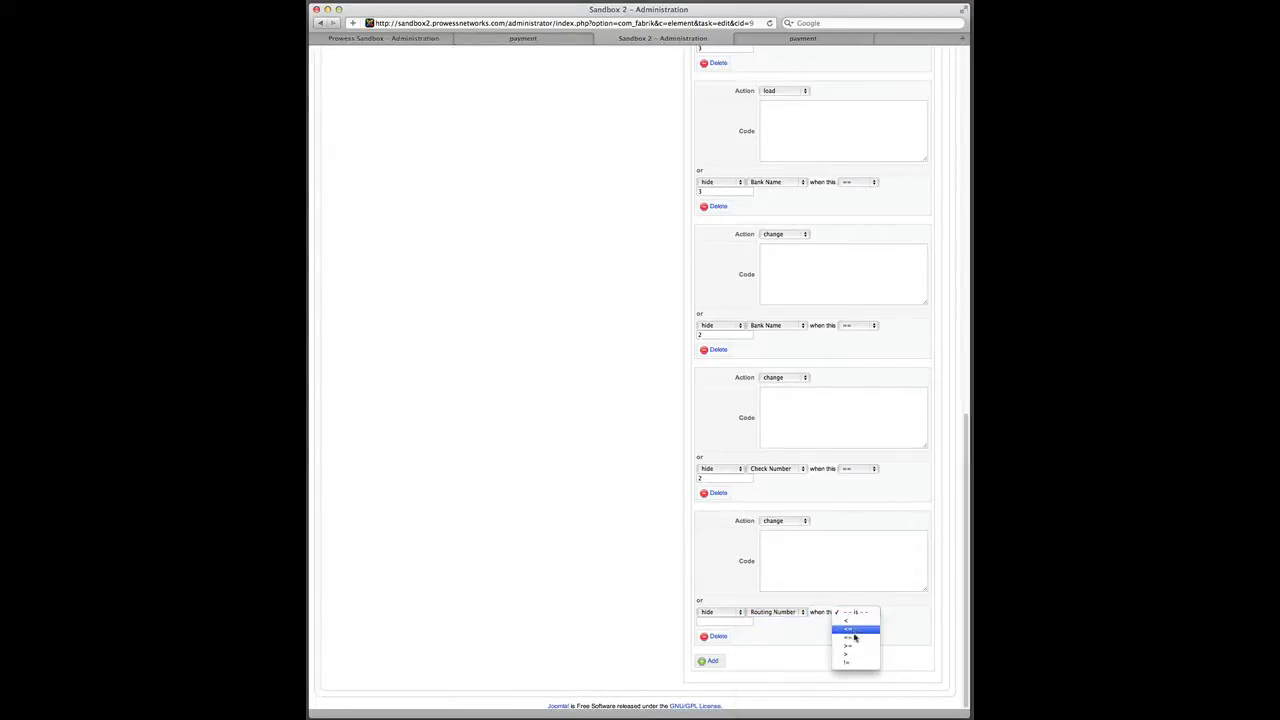
pyautogui.click(848, 637)
pyautogui.click(725, 622)
pyautogui.write('2')
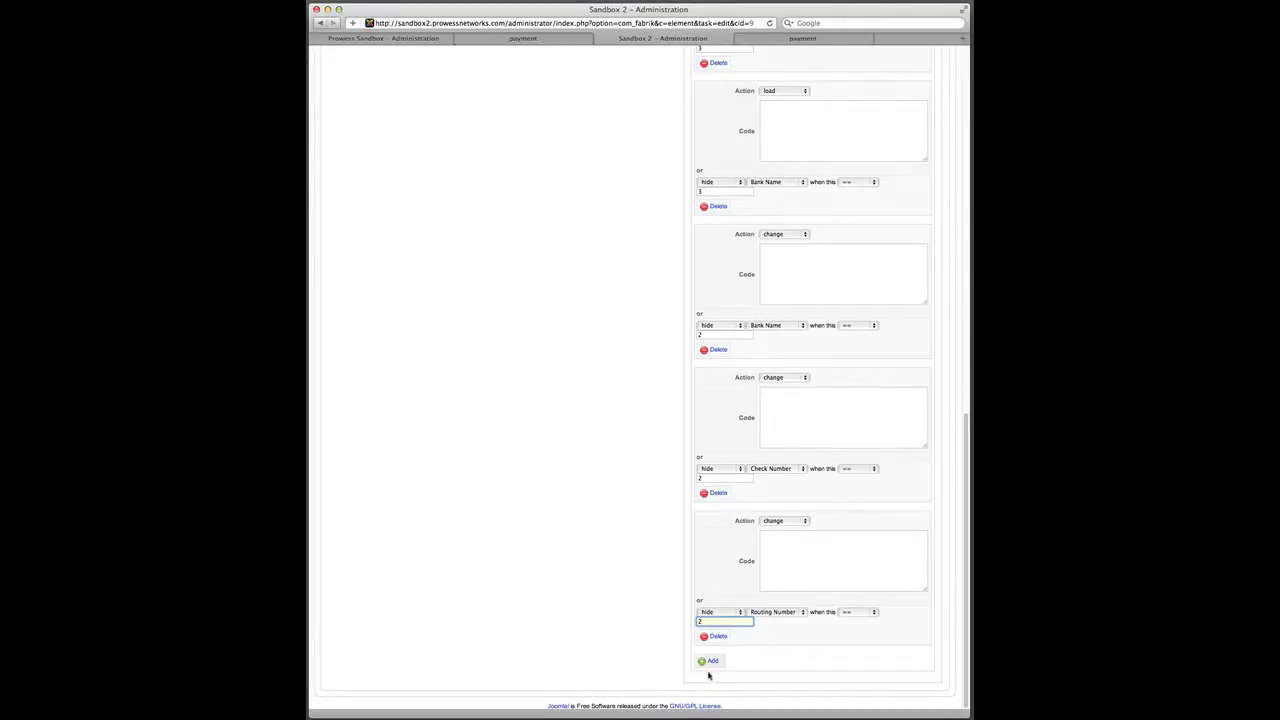
# - Add a JavaScript action below the Routing Number one, with change as its trigger and hide as its effect
pyautogui.click(709, 662)
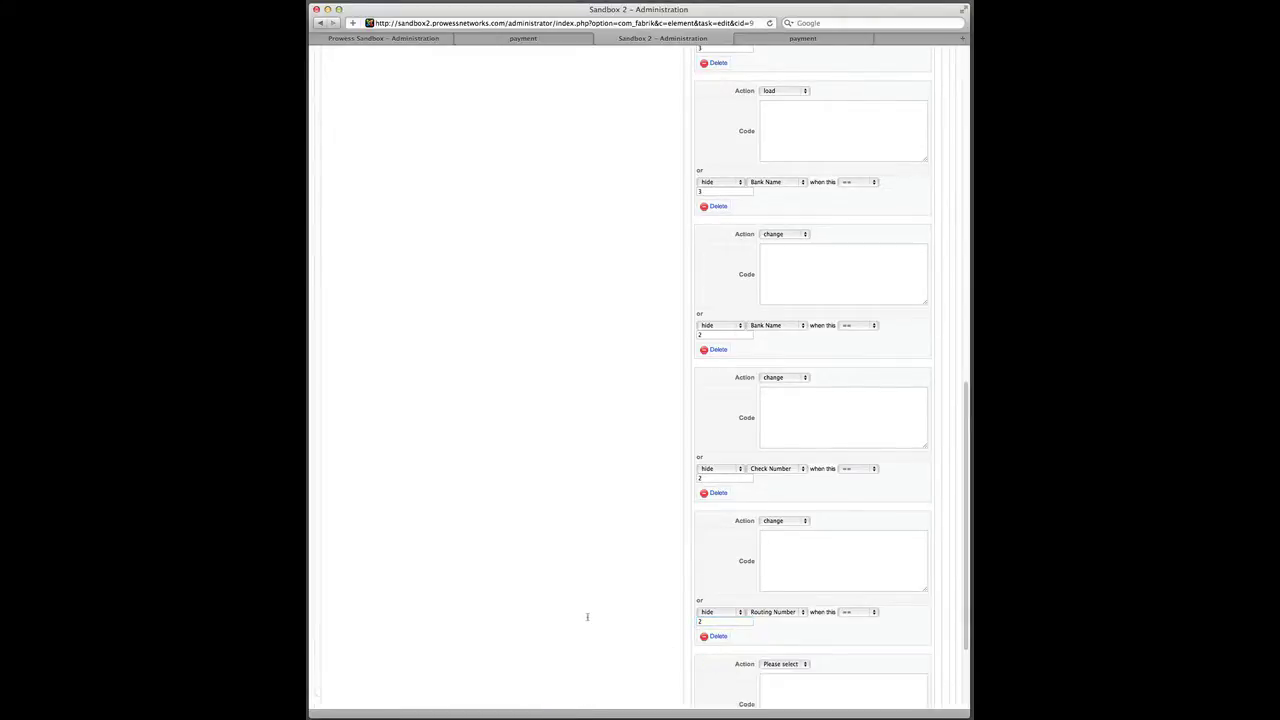
pyautogui.scroll(-3, 596, 616)
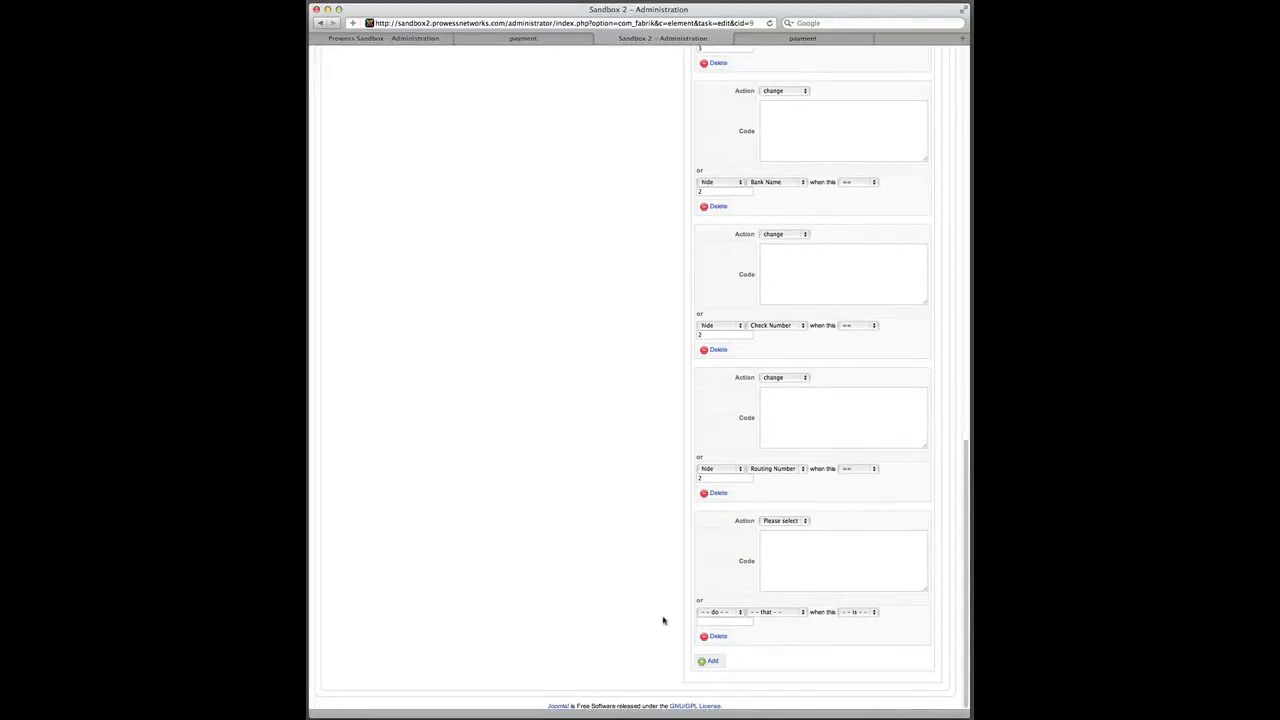
pyautogui.click(802, 522)
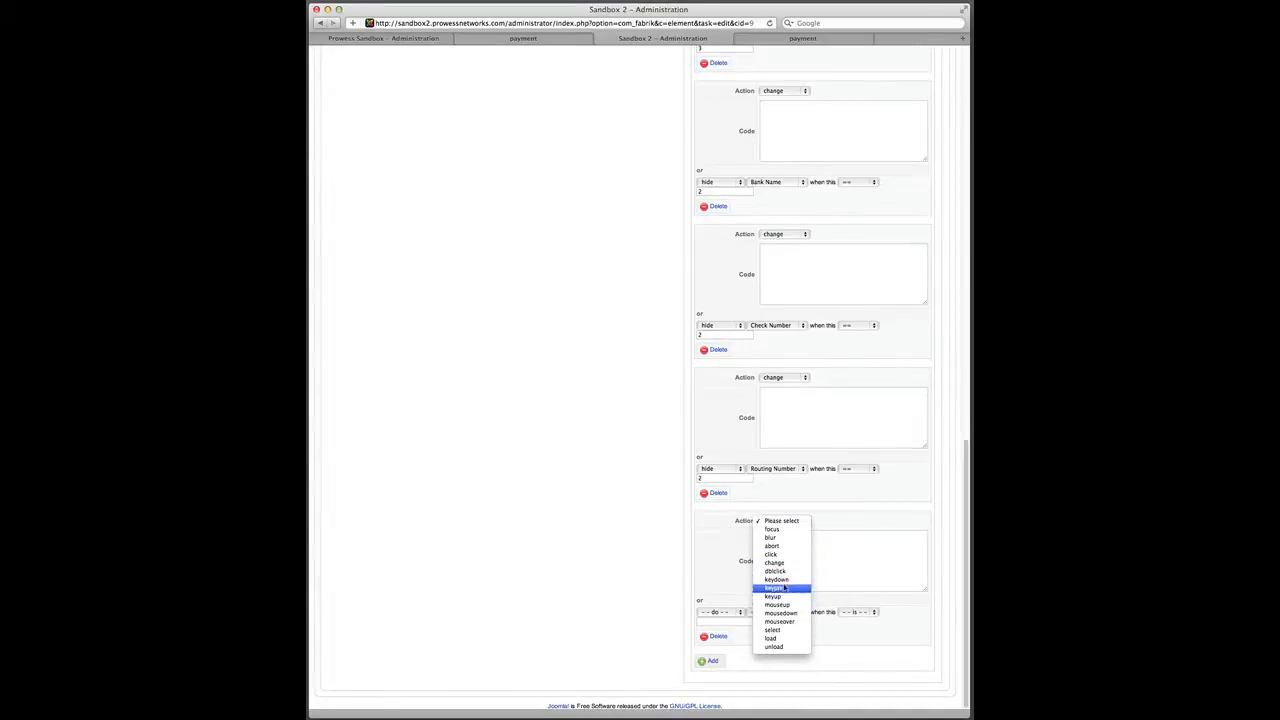
pyautogui.click(780, 563)
pyautogui.click(724, 612)
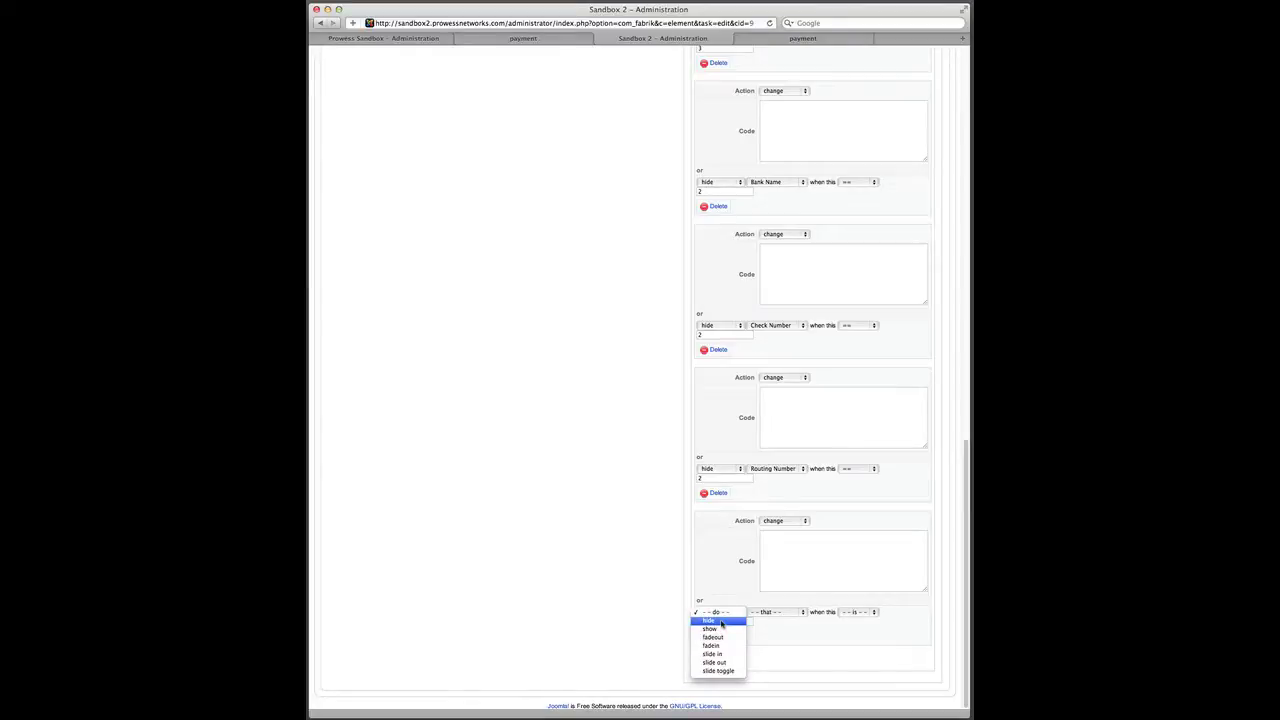
pyautogui.click(721, 622)
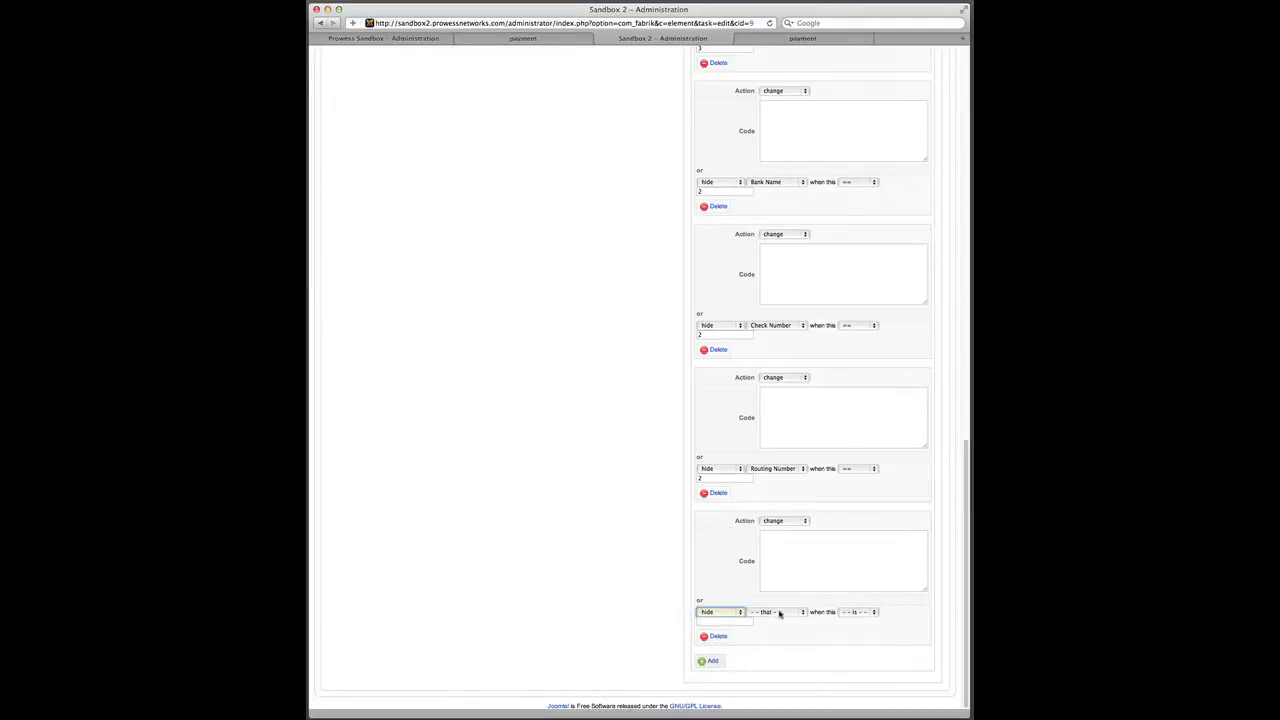
# - Make the new hide action target Card CSV when this == 1, the Check option's value
pyautogui.click(780, 613)
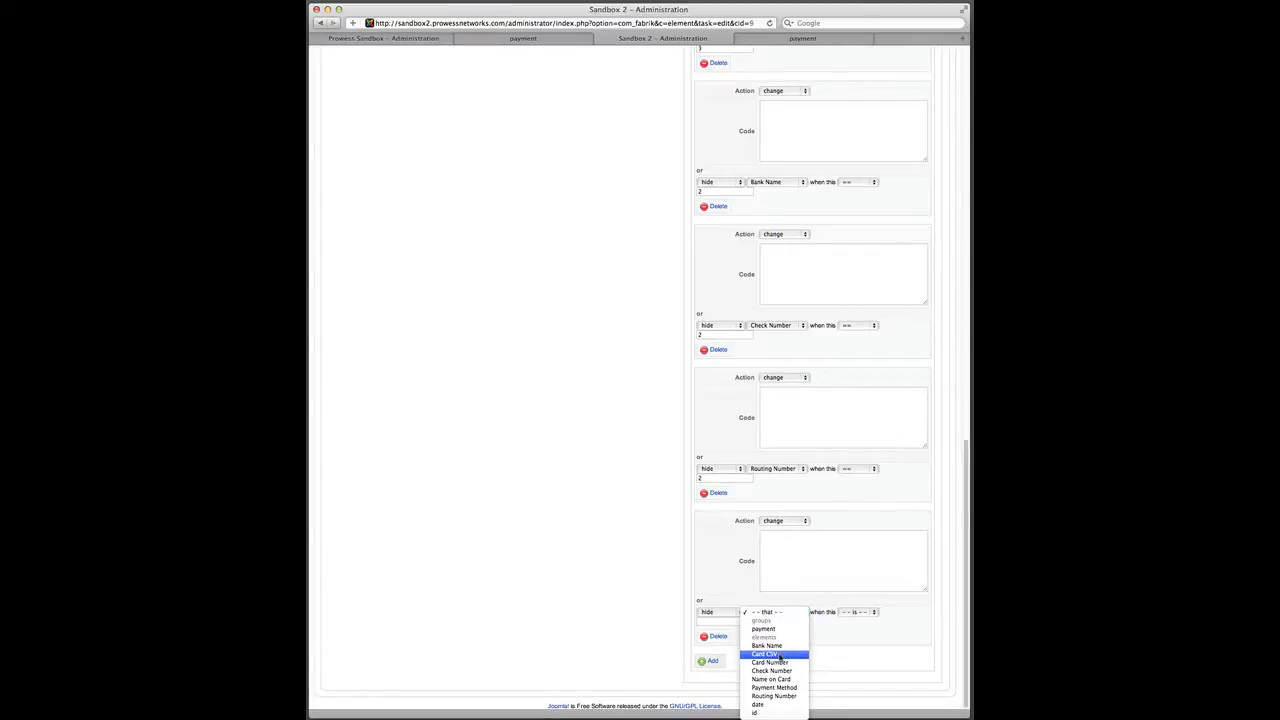
pyautogui.click(779, 655)
pyautogui.click(858, 612)
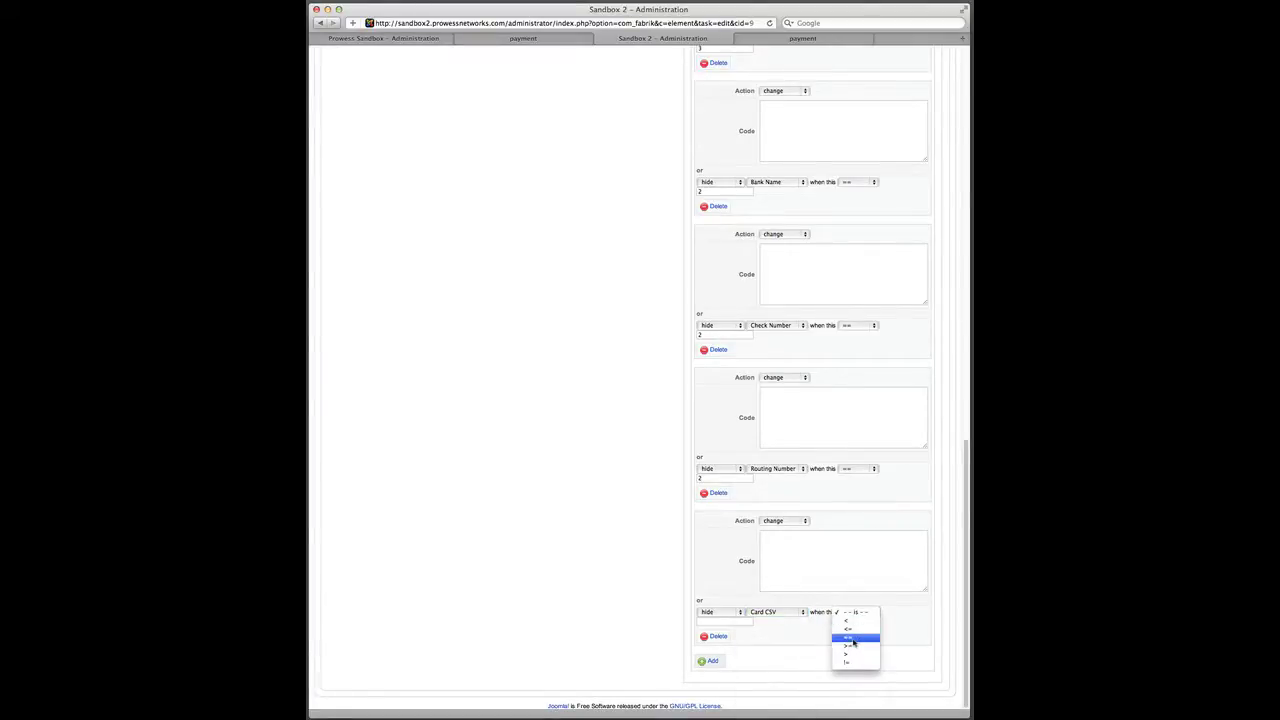
pyautogui.click(853, 638)
pyautogui.click(710, 621)
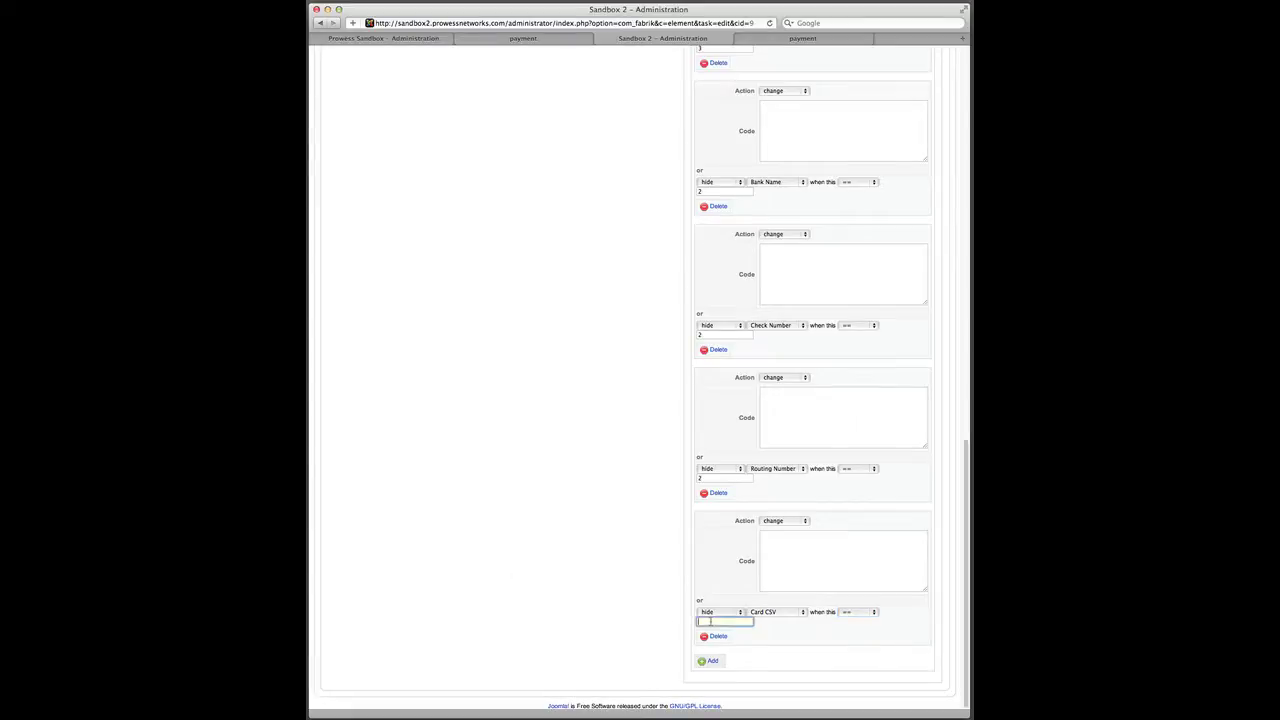
pyautogui.scroll(1, 521, 439)
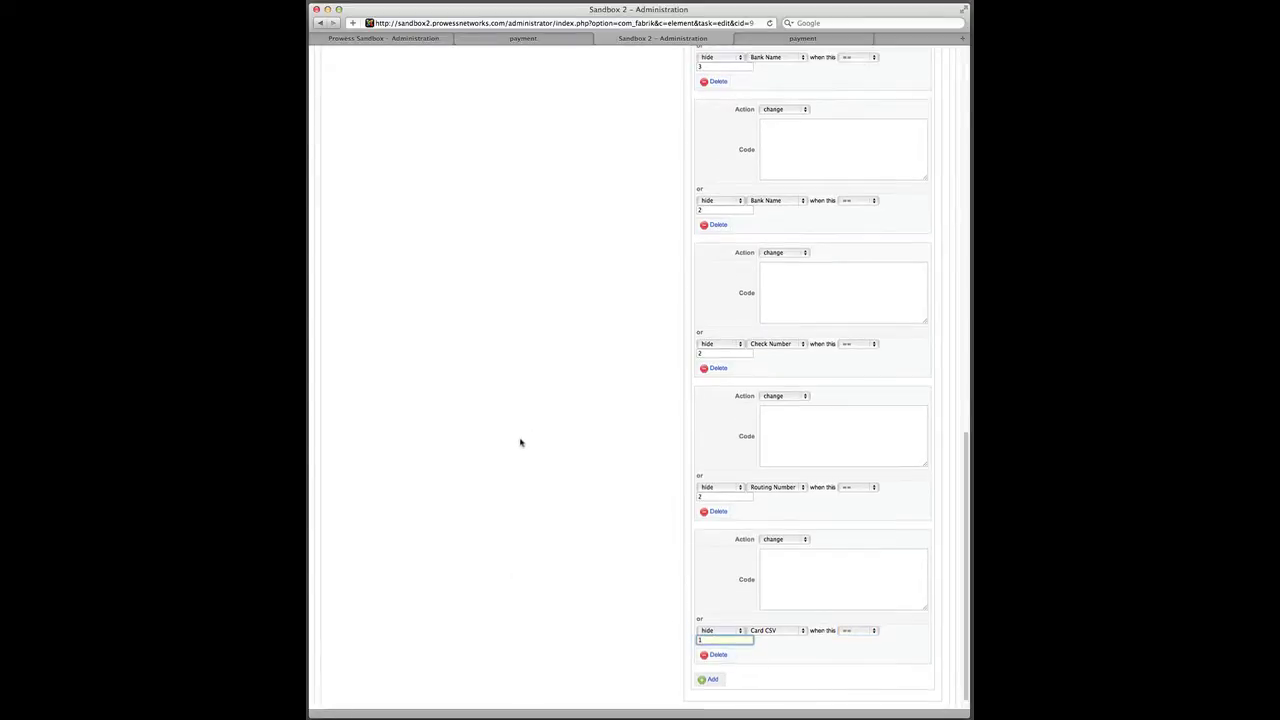
pyautogui.scroll(15, 520, 442)
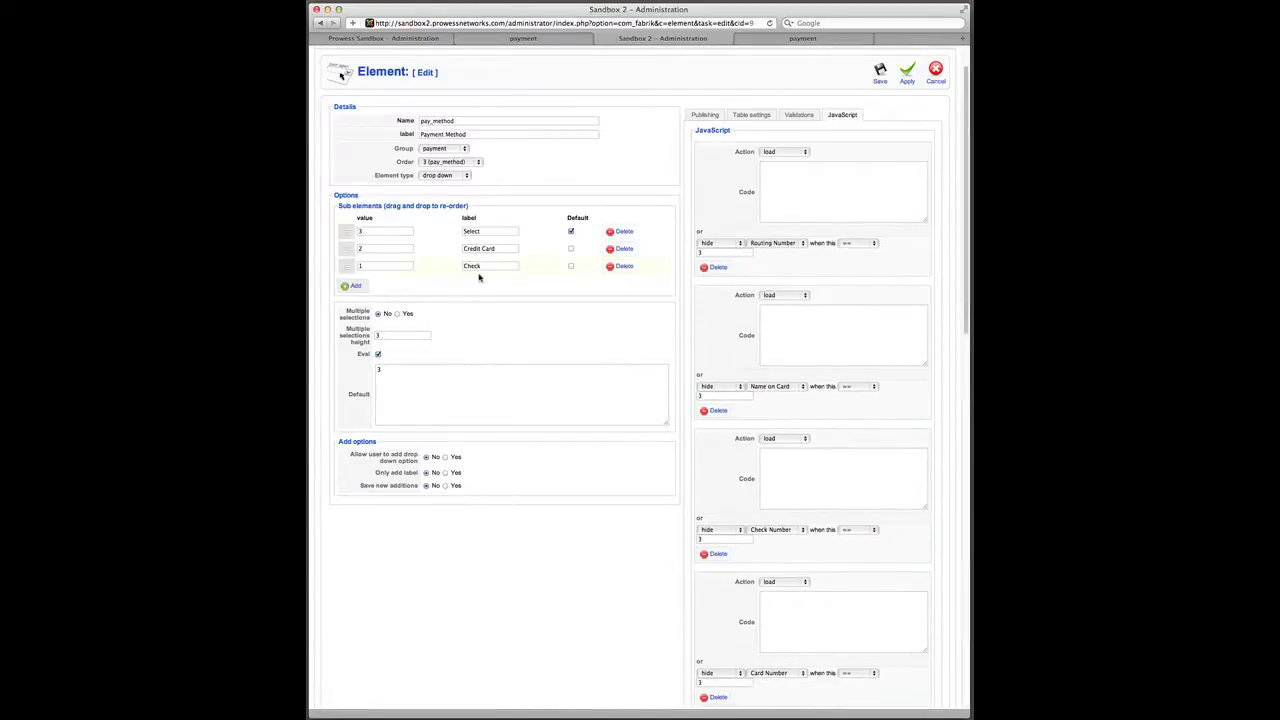
pyautogui.scroll(-15, 564, 567)
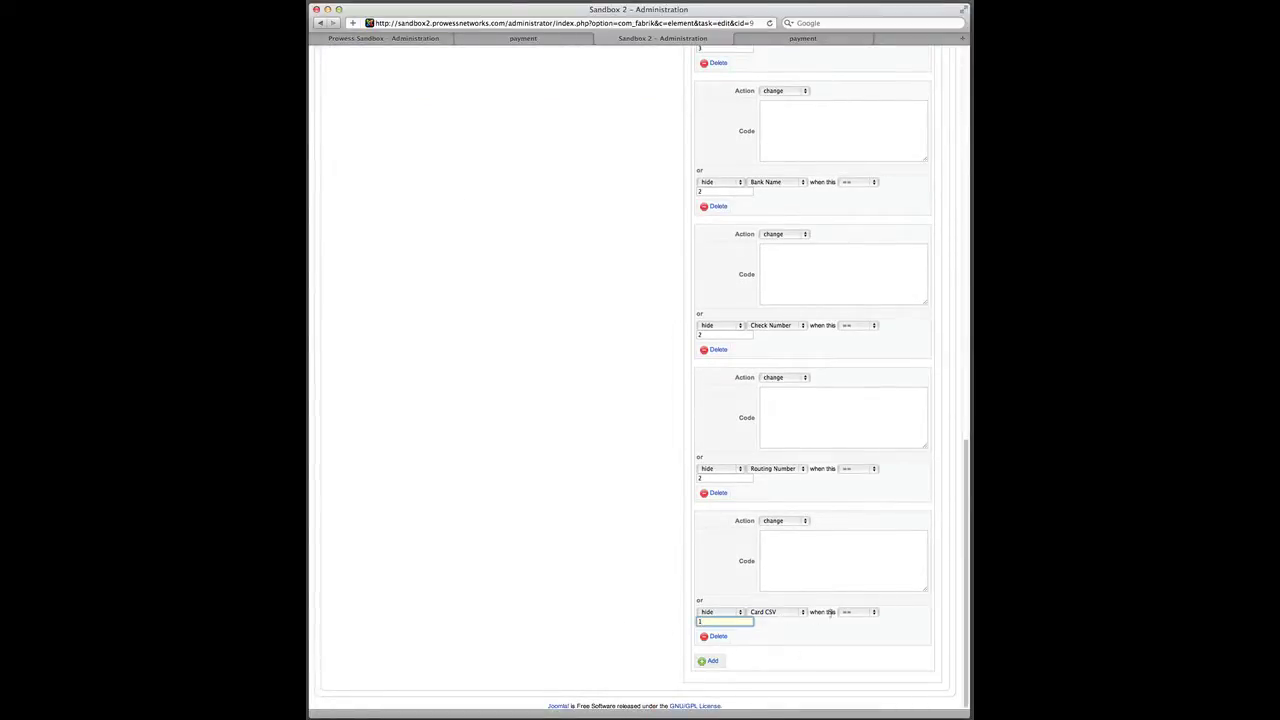
# - Add another JavaScript change action that hides Card Number when this == 1
pyautogui.click(708, 660)
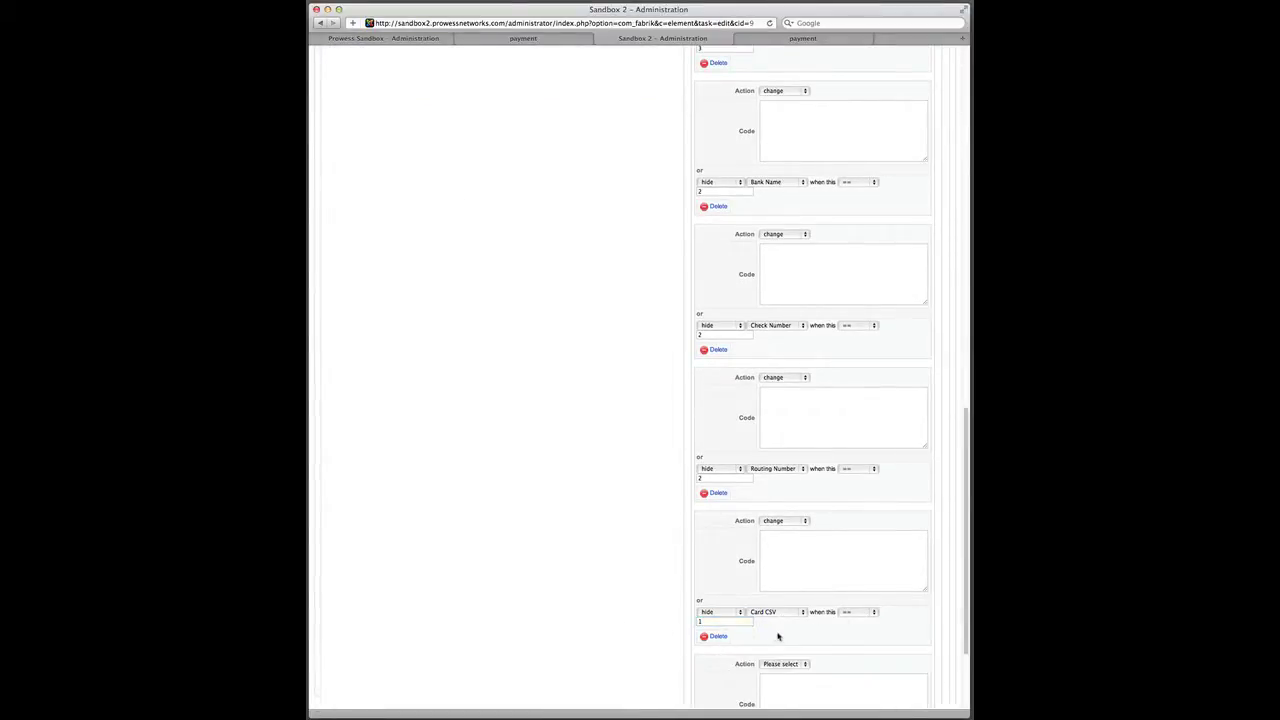
pyautogui.scroll(-3, 824, 656)
pyautogui.click(805, 521)
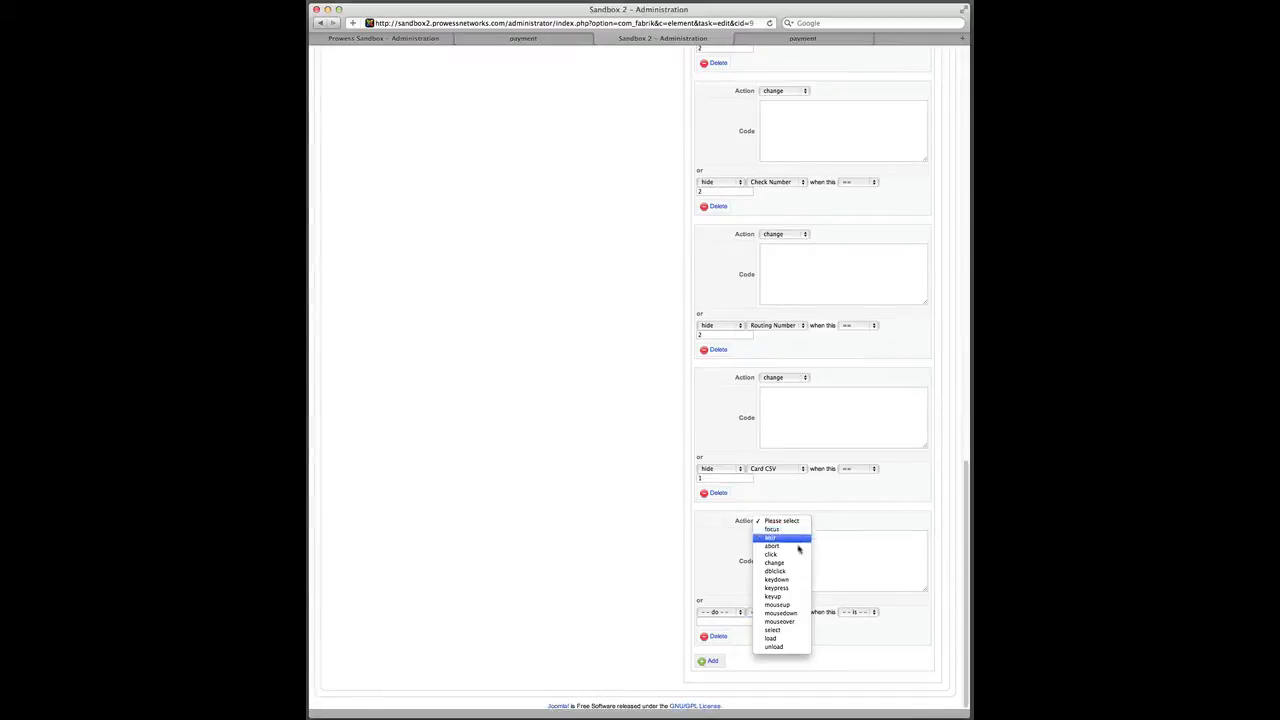
pyautogui.click(785, 563)
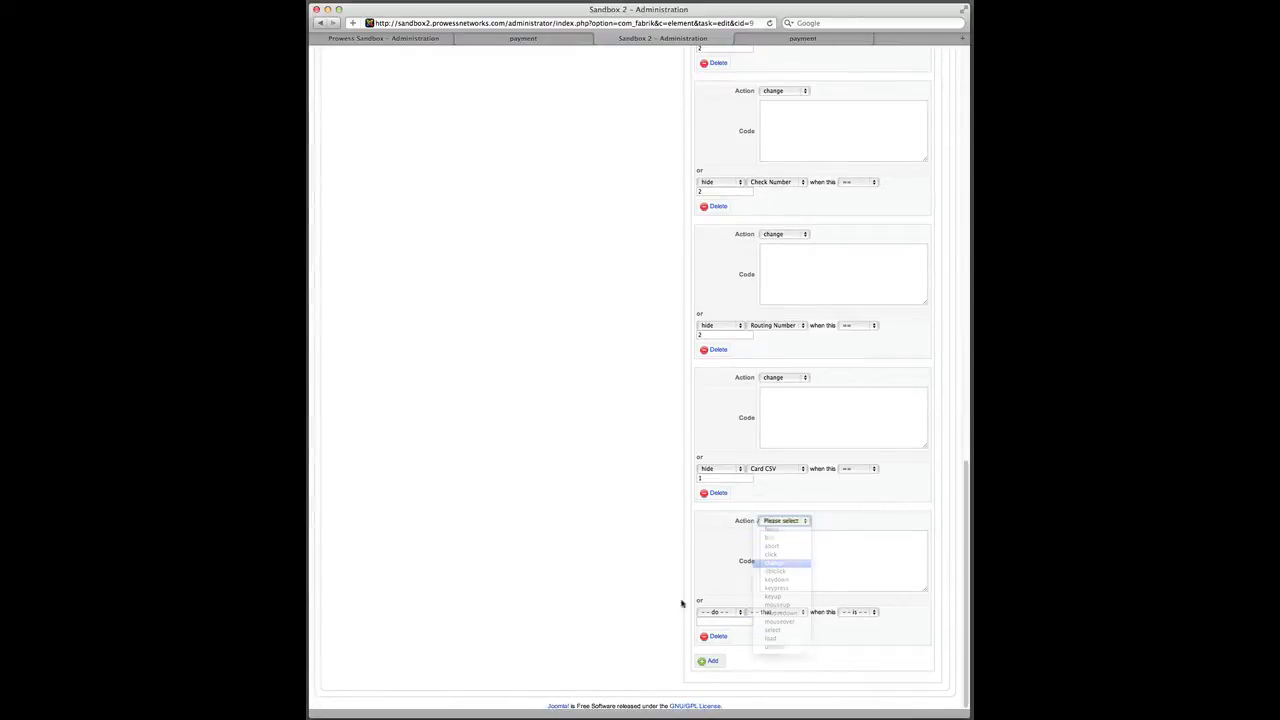
pyautogui.click(720, 612)
pyautogui.click(720, 626)
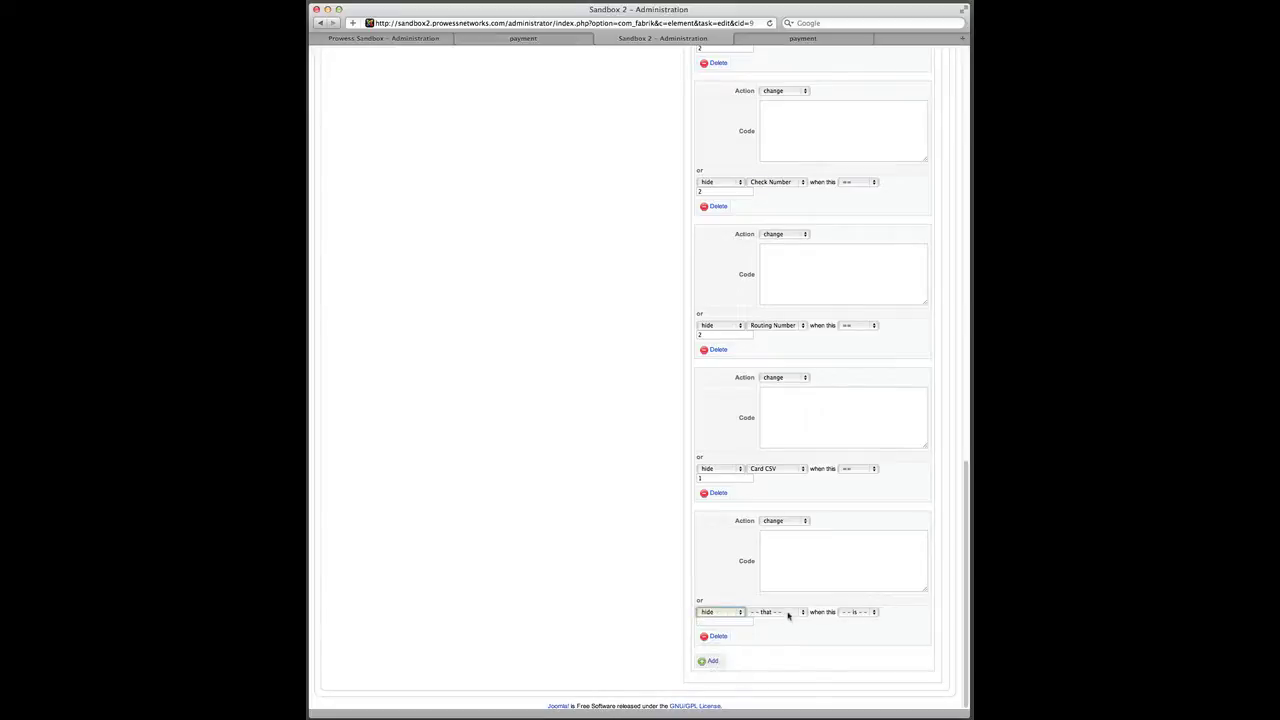
pyautogui.click(788, 612)
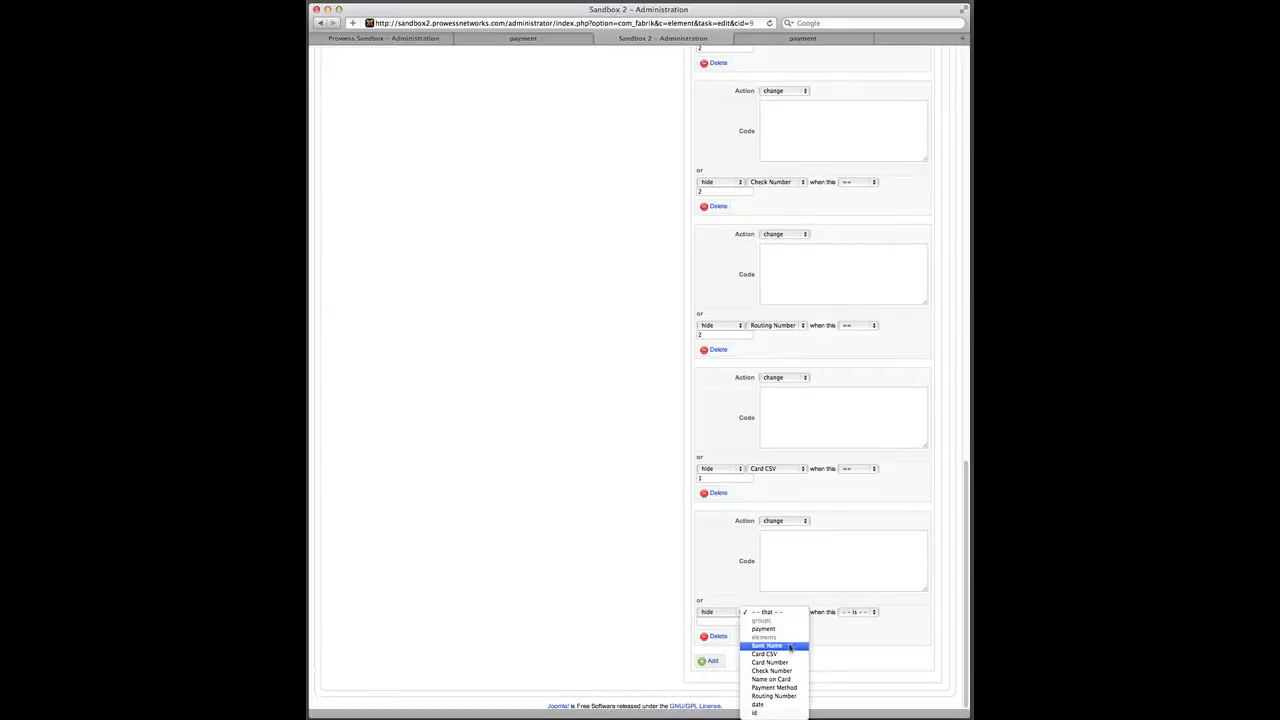
pyautogui.click(784, 662)
pyautogui.click(865, 612)
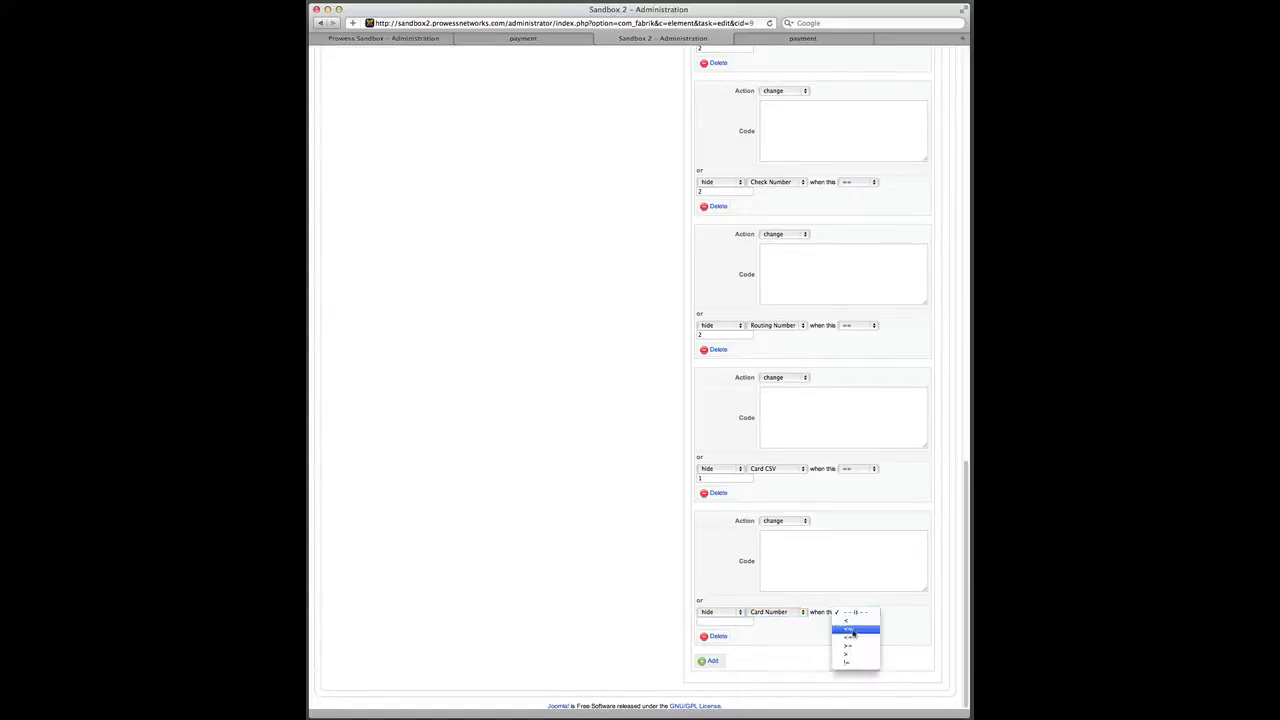
pyautogui.click(848, 640)
pyautogui.click(726, 622)
pyautogui.write('1')
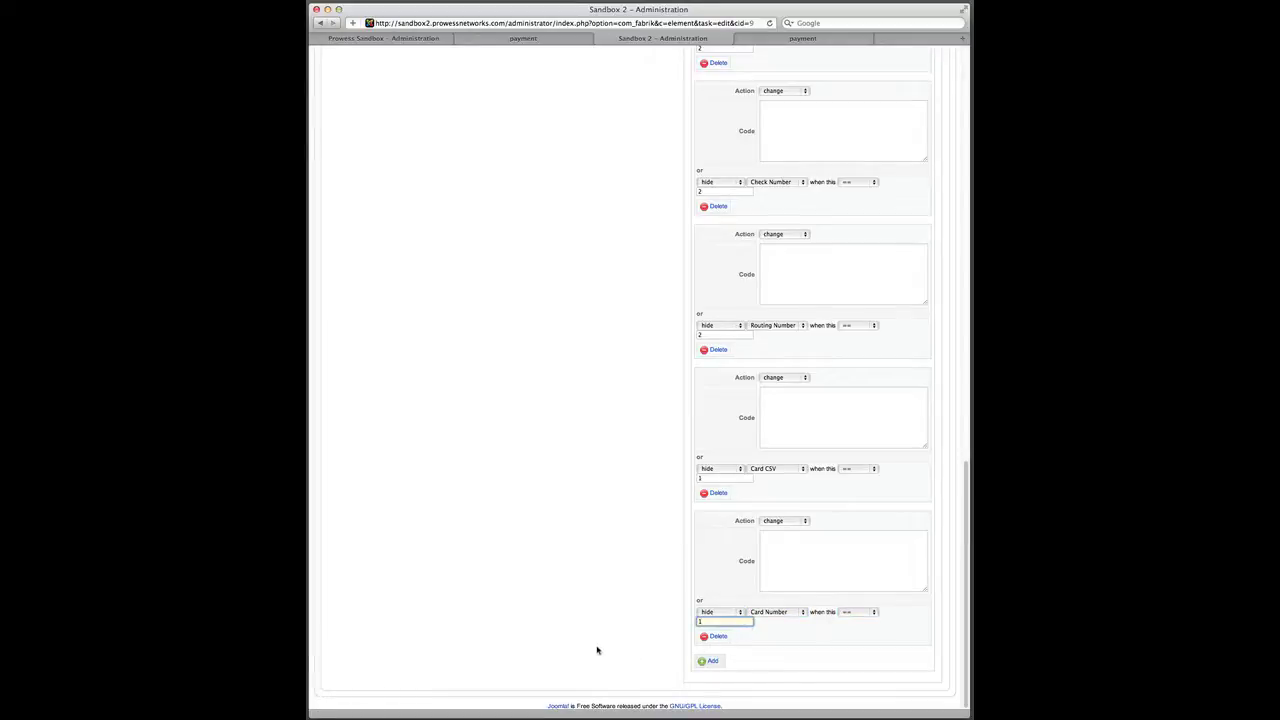
# - Add another JavaScript change action that hides Name on Card when this == 1
pyautogui.click(711, 661)
pyautogui.scroll(-3, 610, 605)
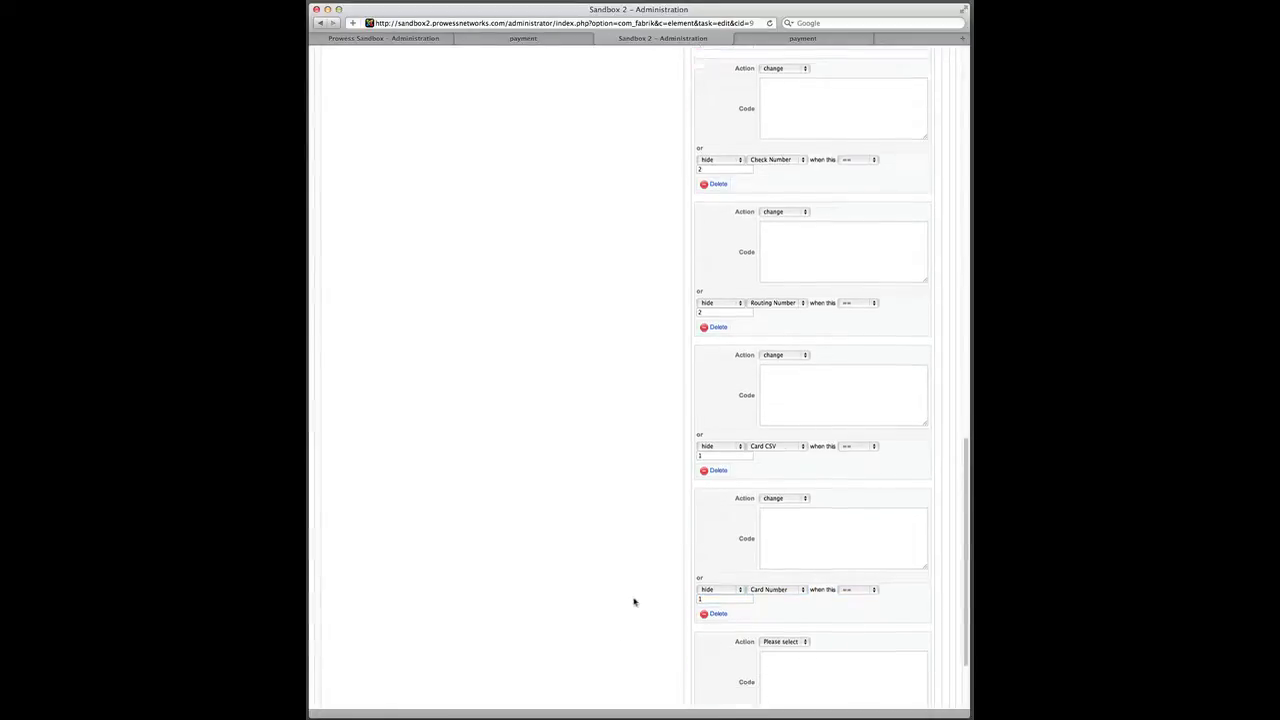
pyautogui.click(785, 520)
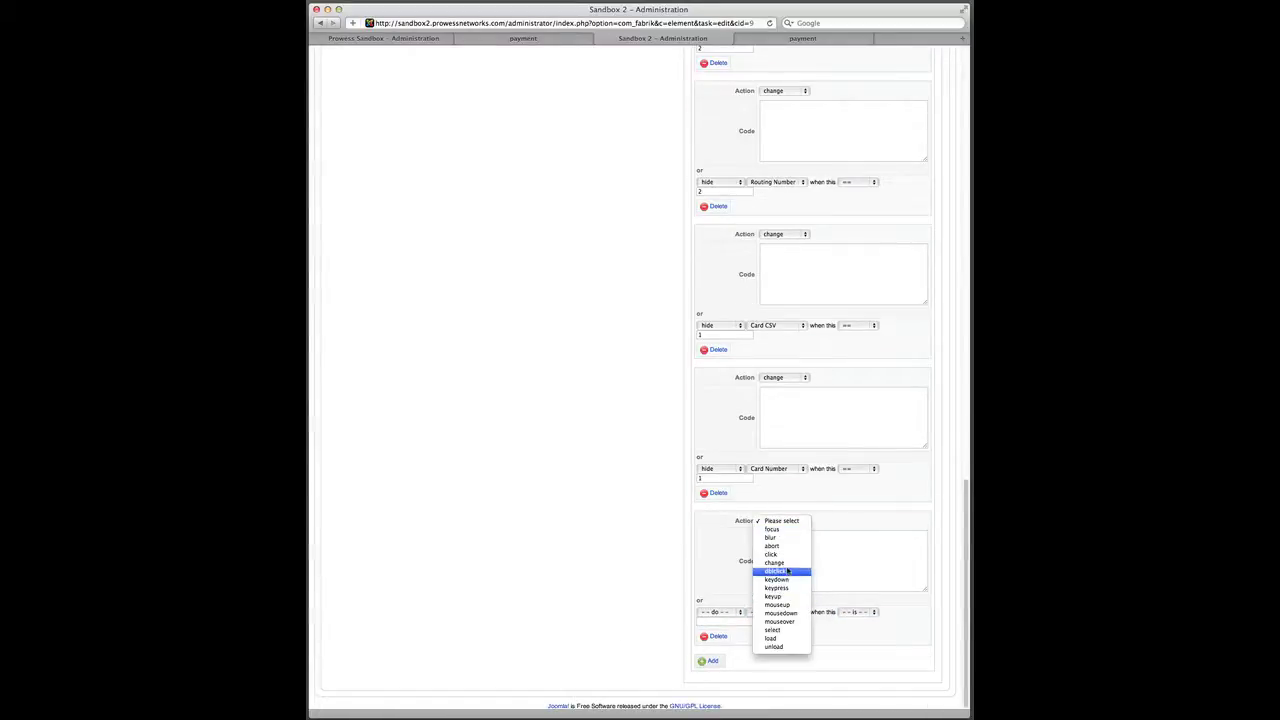
pyautogui.click(775, 562)
pyautogui.click(740, 613)
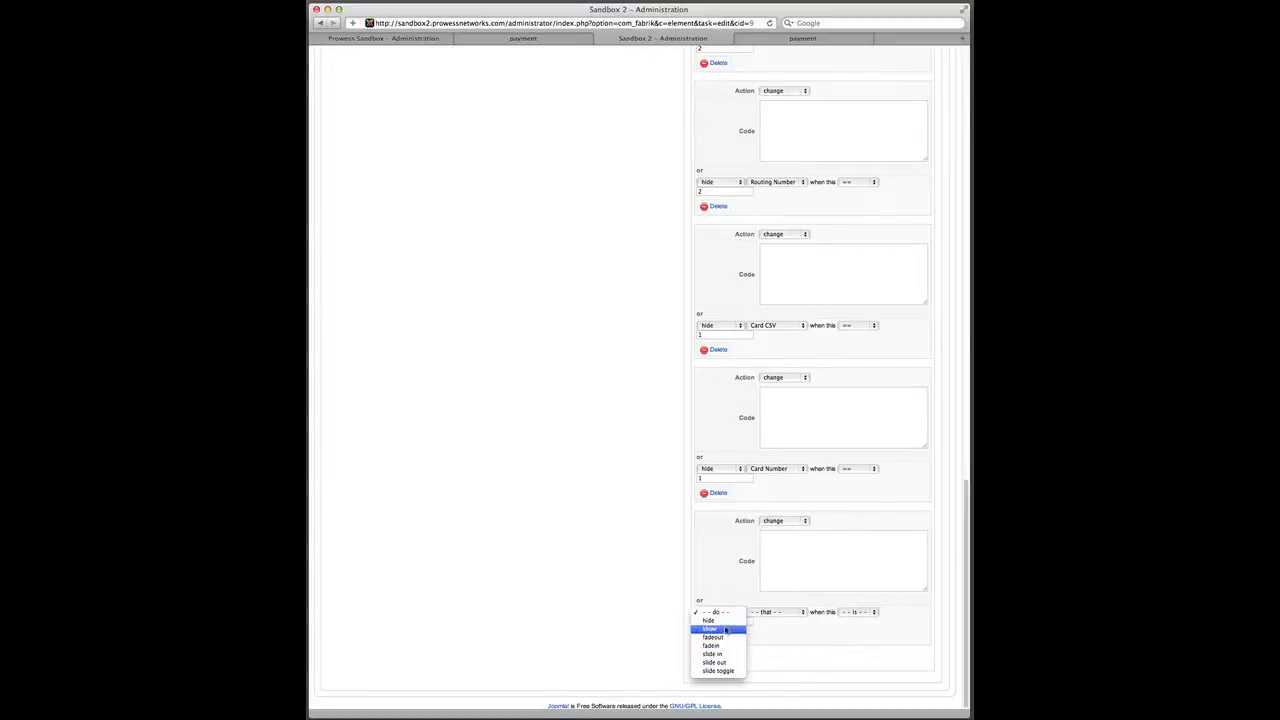
pyautogui.click(709, 621)
pyautogui.click(787, 613)
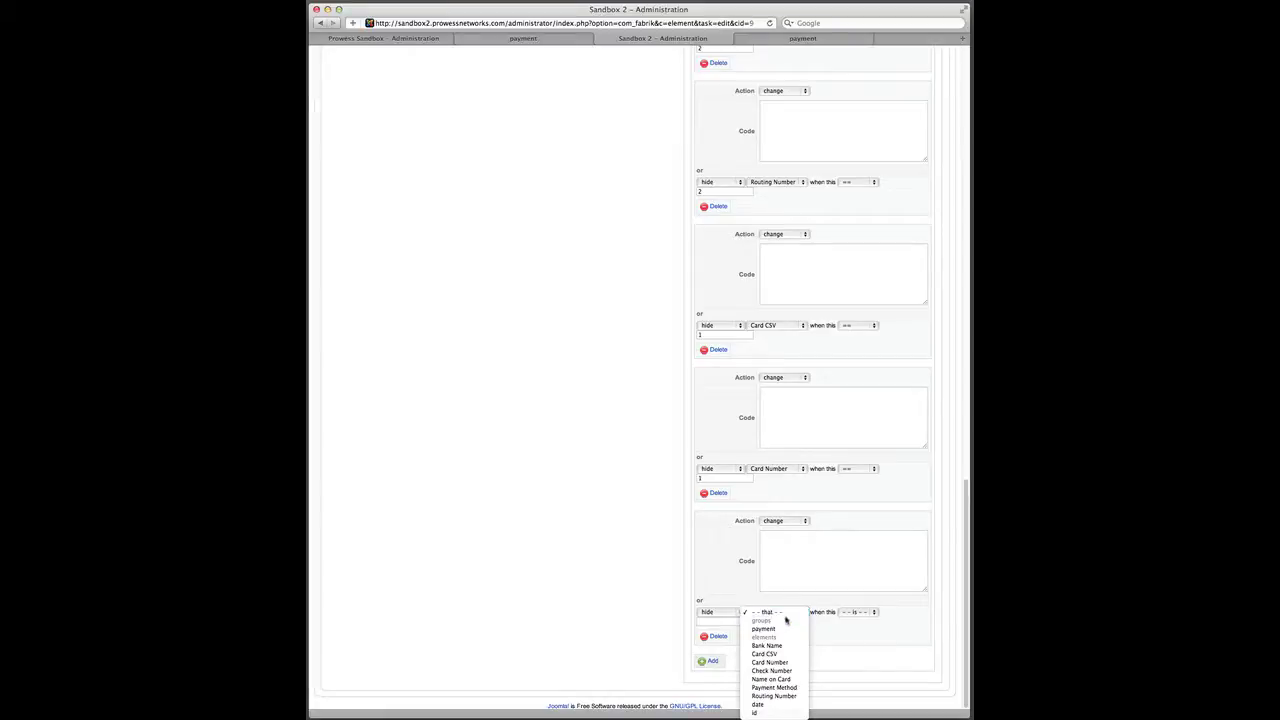
pyautogui.click(785, 680)
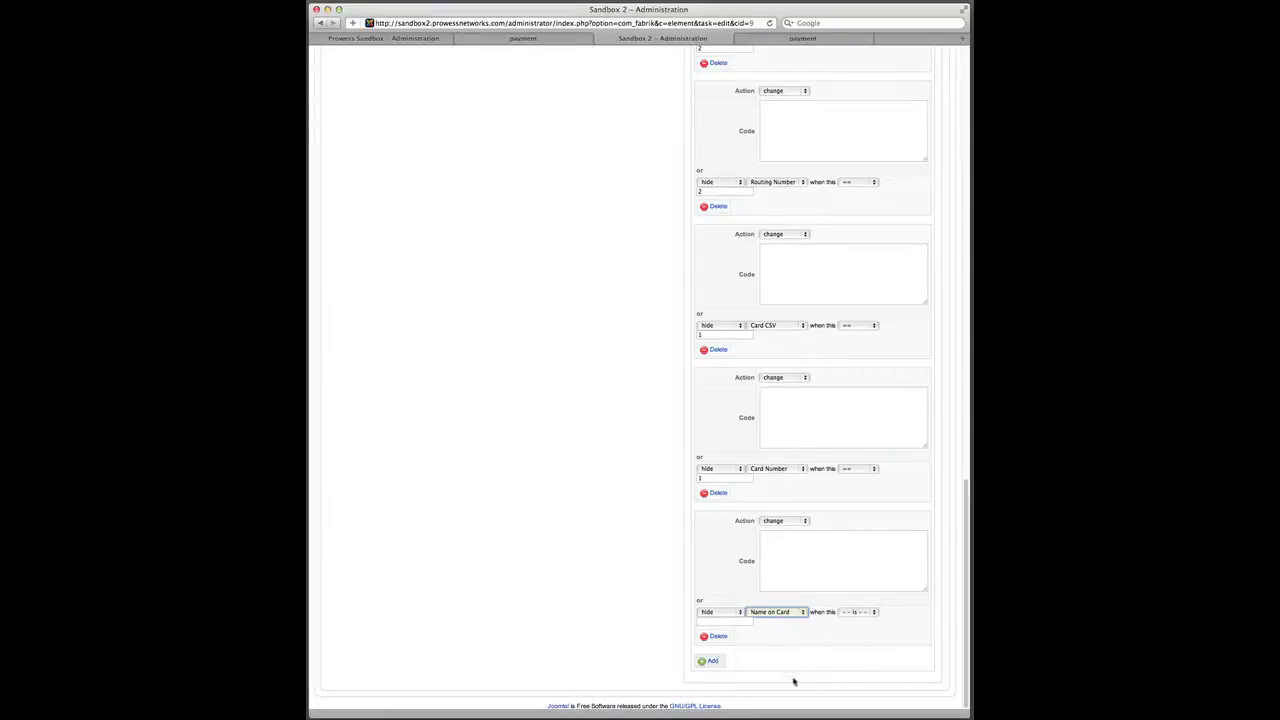
pyautogui.click(862, 614)
pyautogui.click(855, 640)
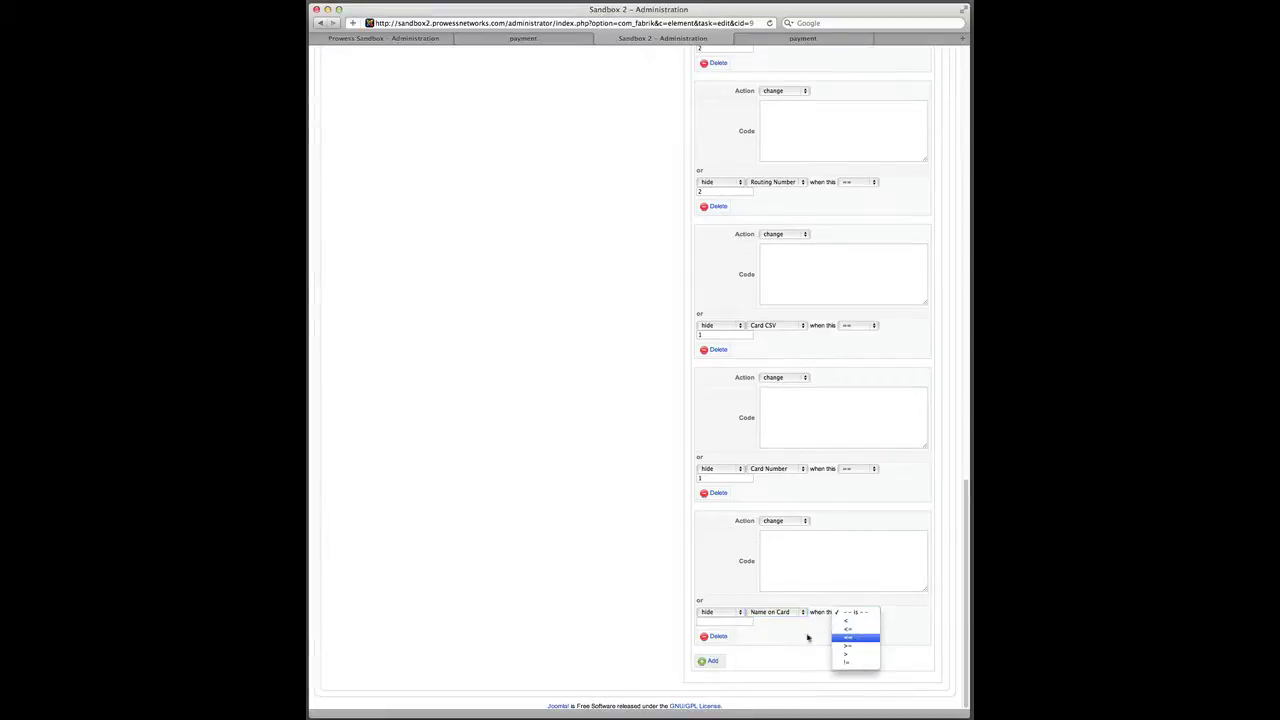
pyautogui.click(740, 622)
pyautogui.write('1')
pyautogui.click(618, 655)
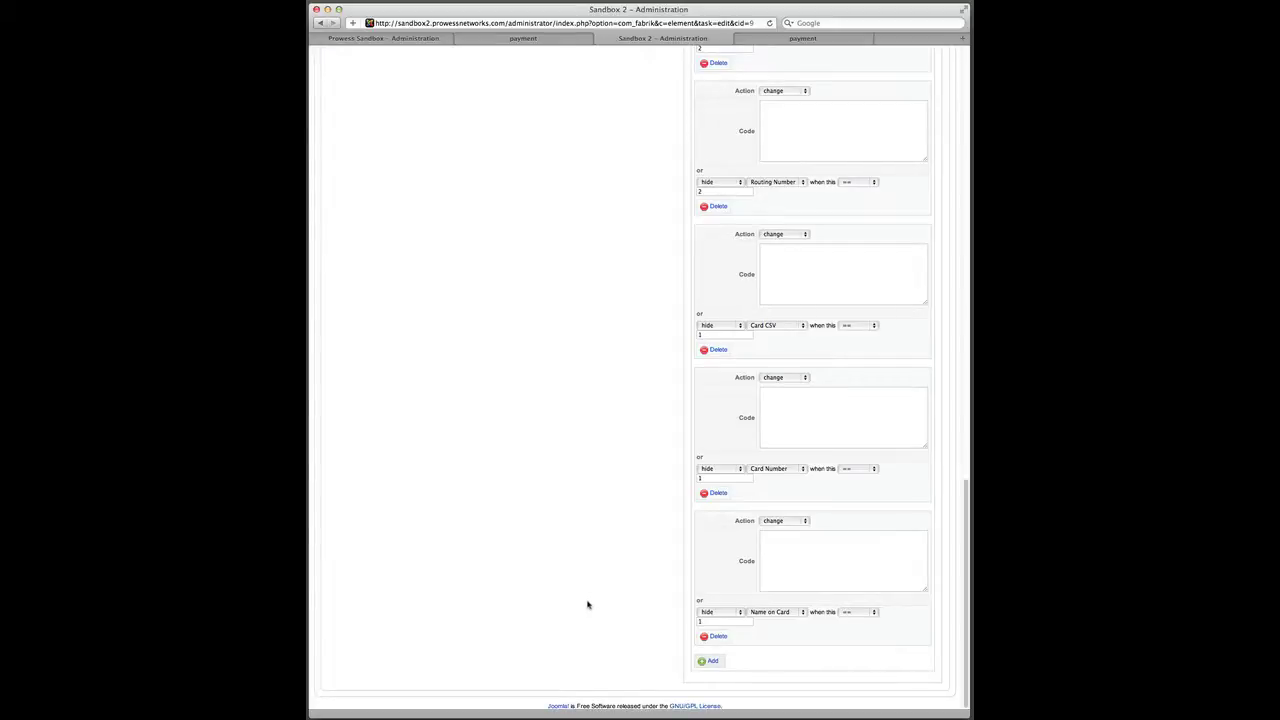
# - Add a JavaScript change action that shows Card CSV when this == 2, the Credit Card option's value
pyautogui.click(711, 661)
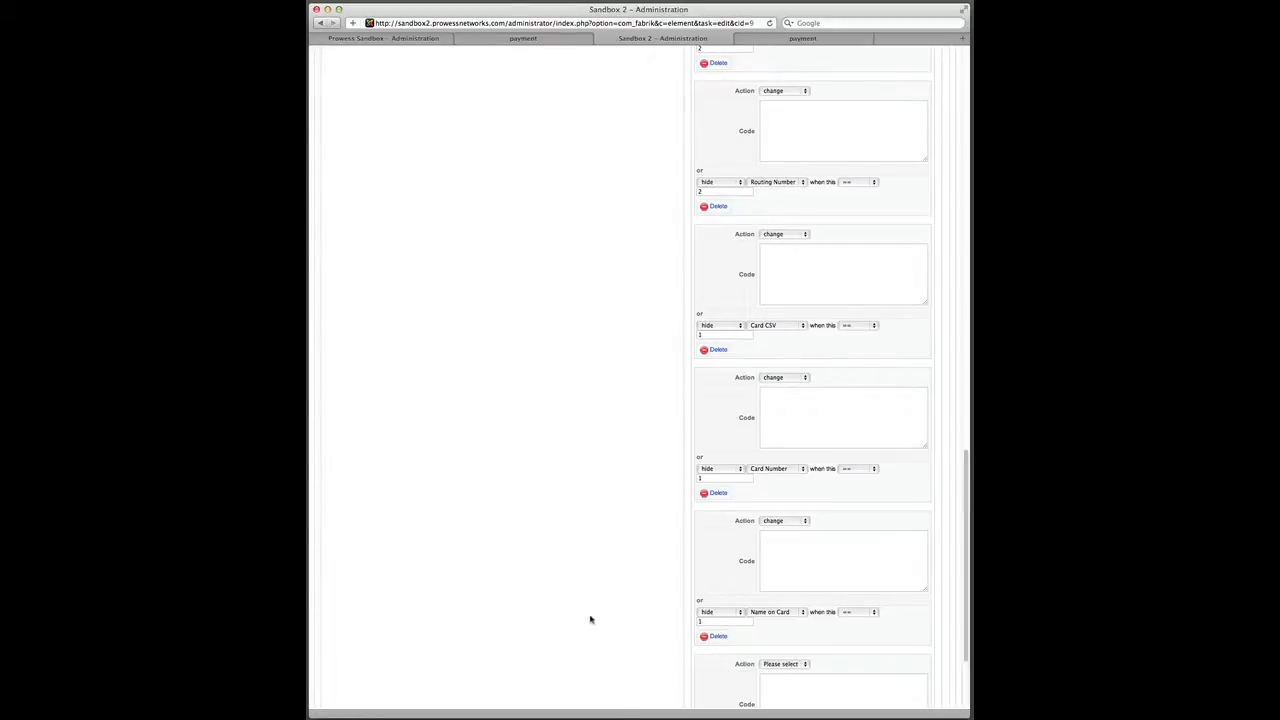
pyautogui.scroll(-3, 590, 619)
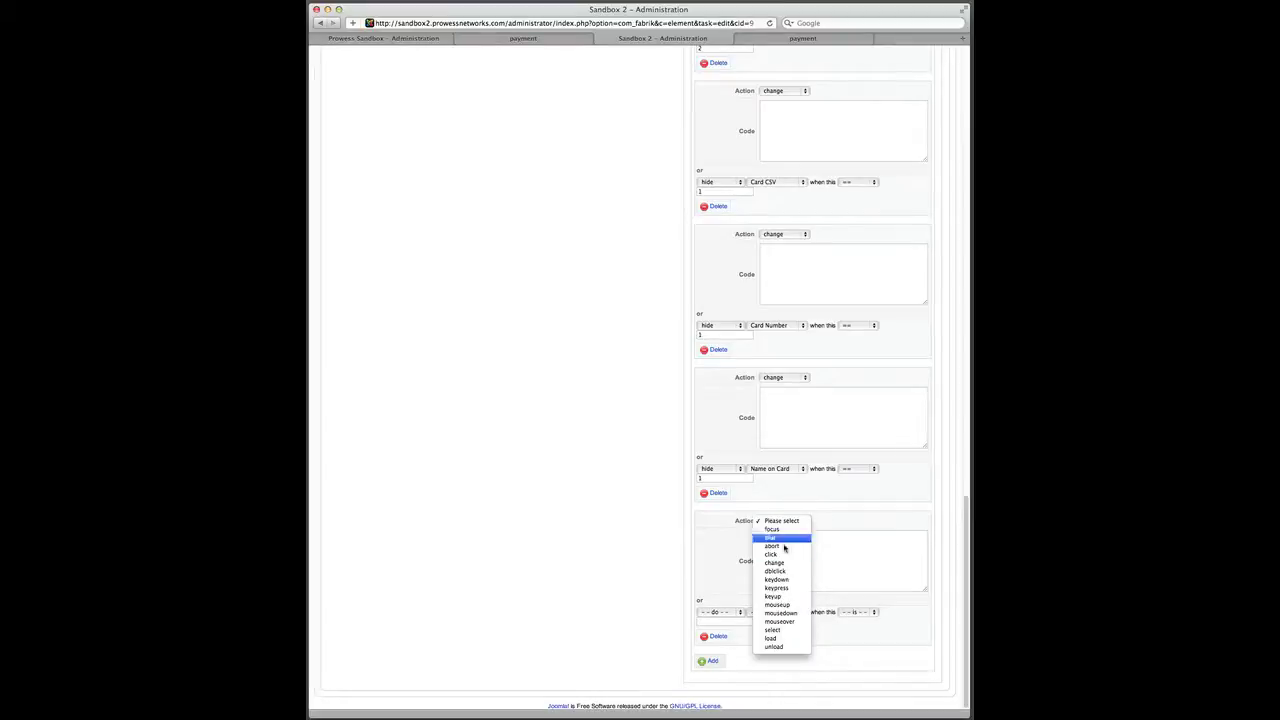
pyautogui.click(776, 563)
pyautogui.click(735, 614)
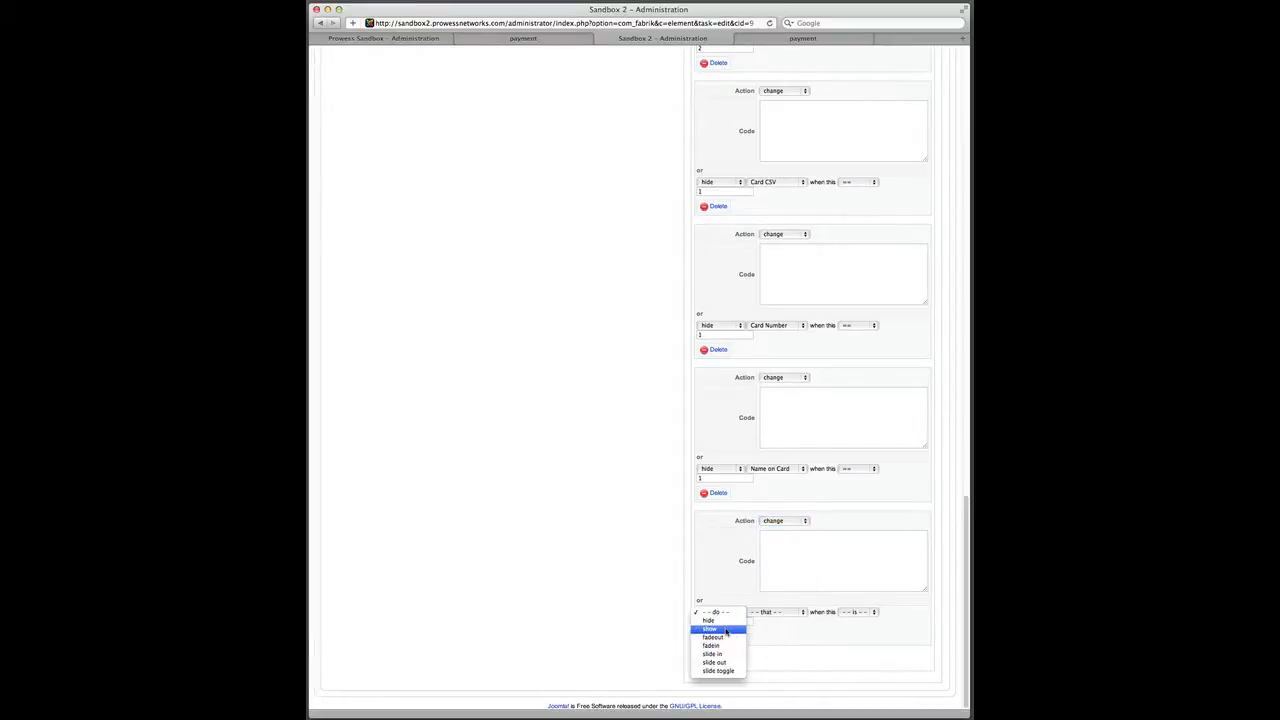
pyautogui.click(712, 628)
pyautogui.click(779, 613)
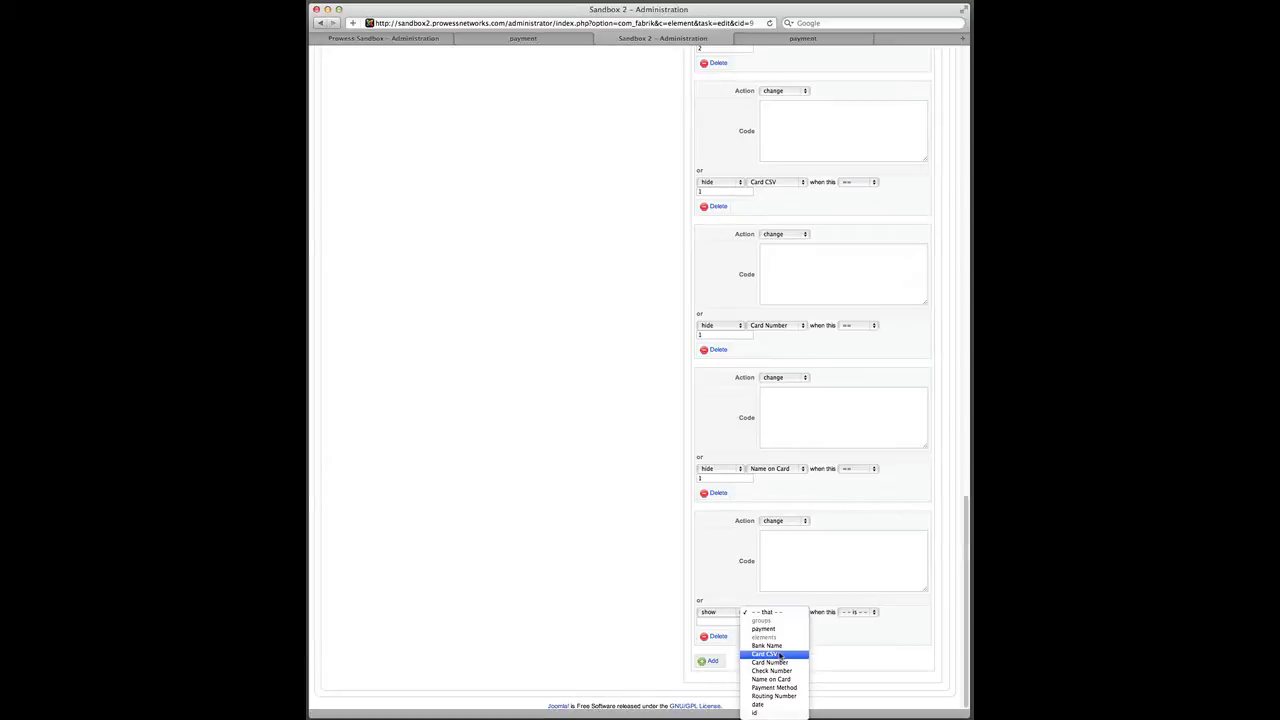
pyautogui.click(779, 655)
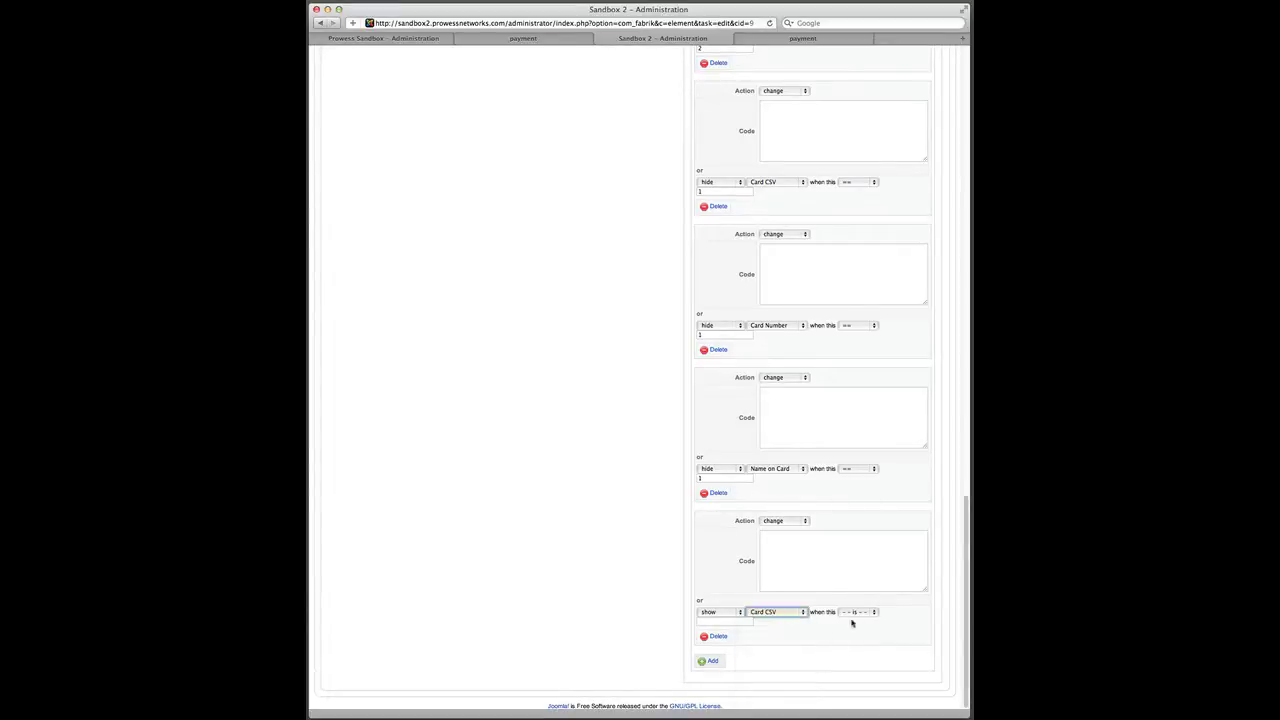
pyautogui.click(855, 612)
pyautogui.click(852, 634)
pyautogui.scroll(10, 560, 569)
pyautogui.scroll(-15, 571, 680)
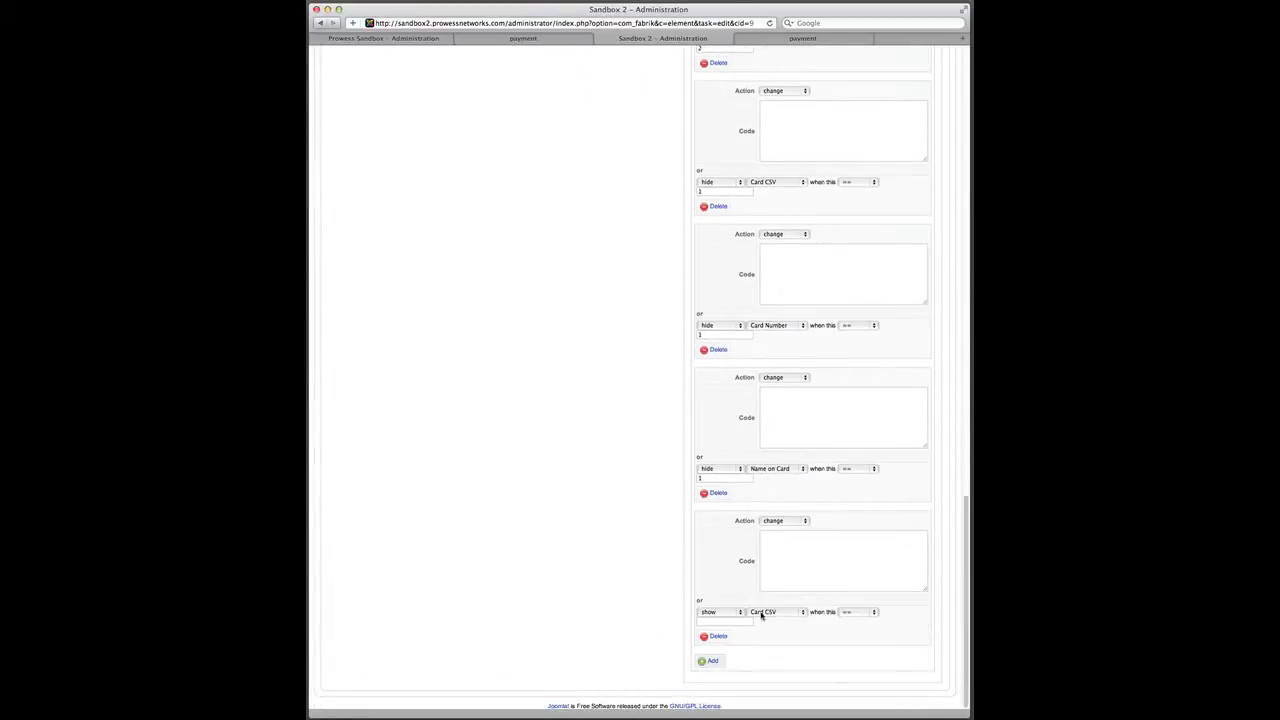
pyautogui.click(743, 622)
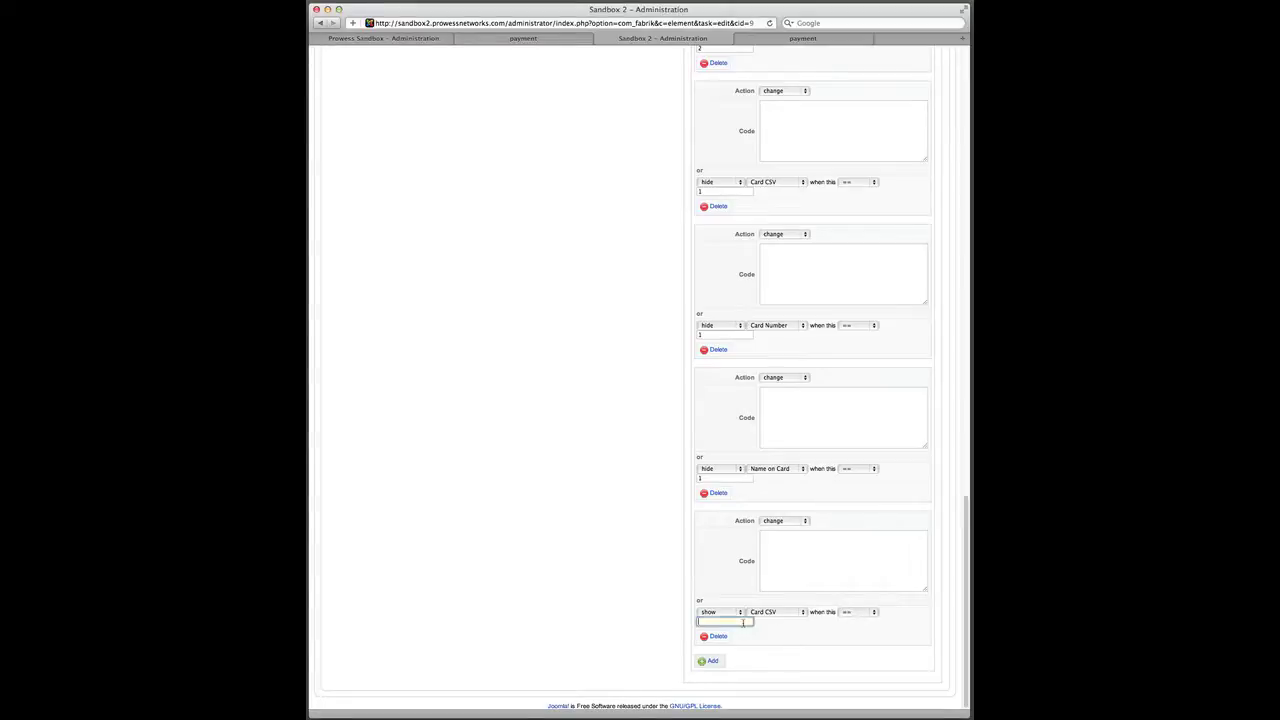
# - Add a JavaScript change action that shows Card Number when this == 2, the Credit Card option's value
pyautogui.click(711, 660)
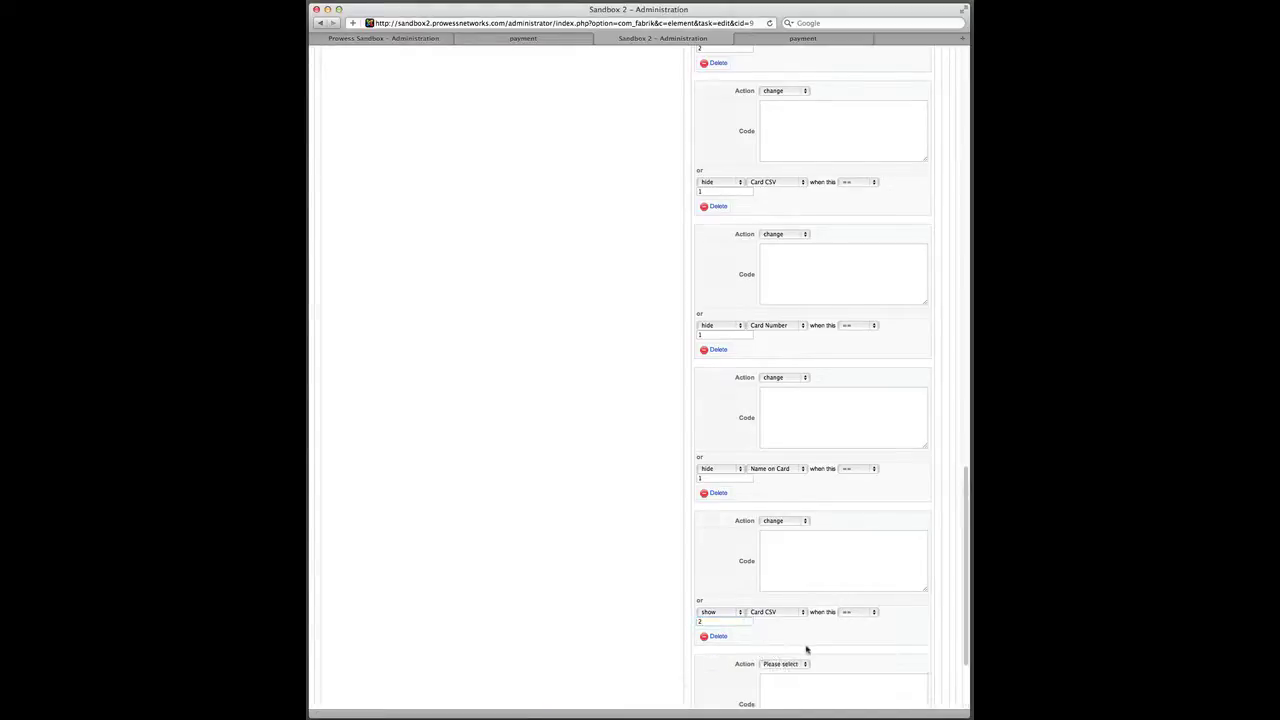
pyautogui.scroll(-3, 800, 600)
pyautogui.click(795, 522)
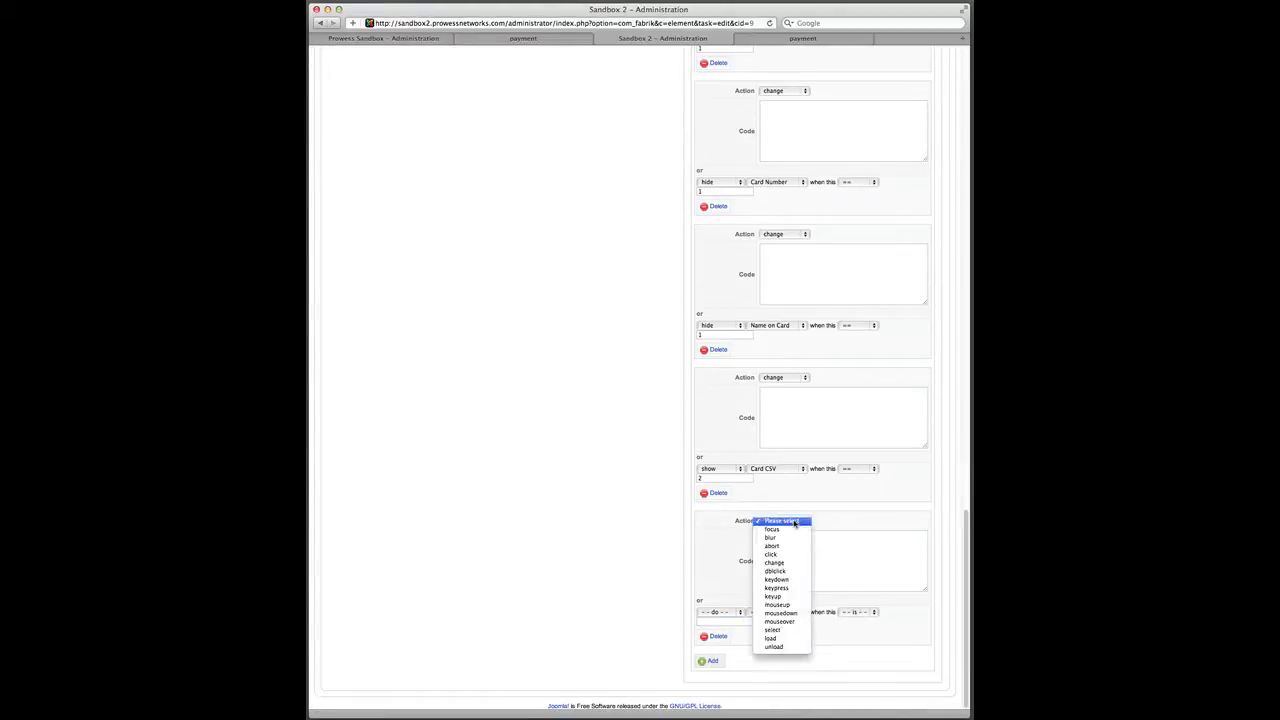
pyautogui.click(787, 563)
pyautogui.click(720, 612)
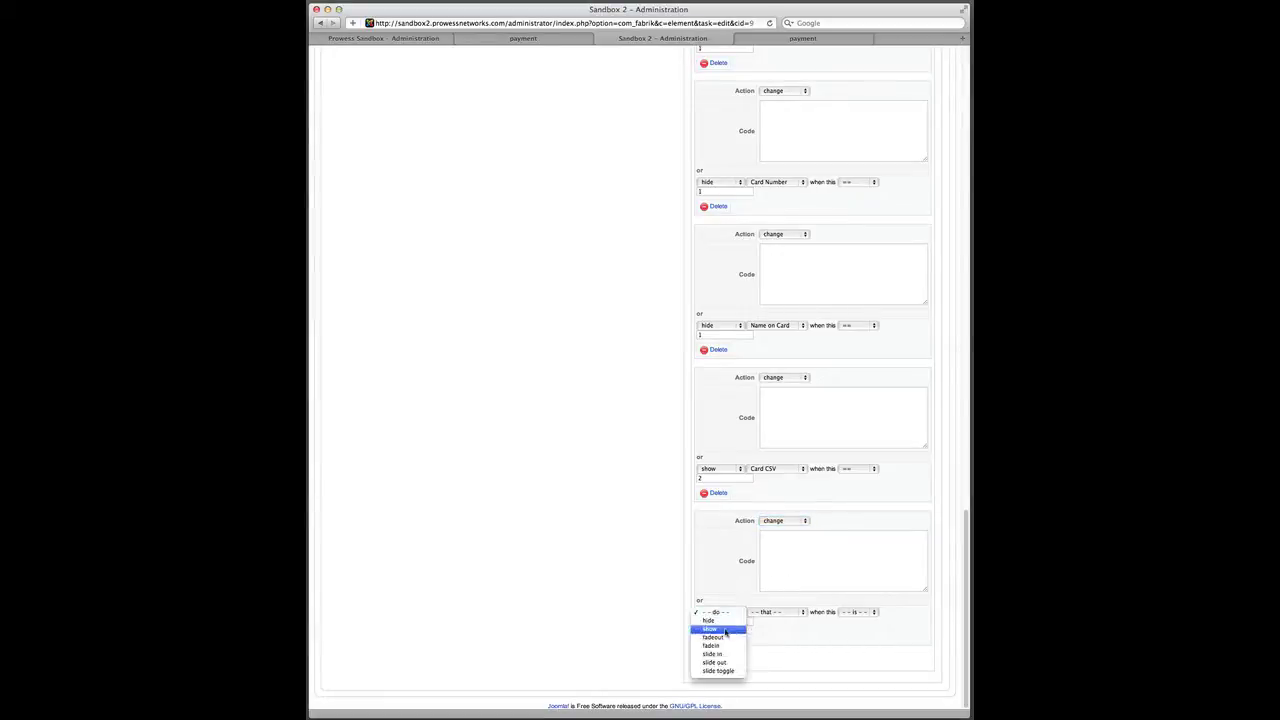
pyautogui.click(720, 628)
pyautogui.click(775, 612)
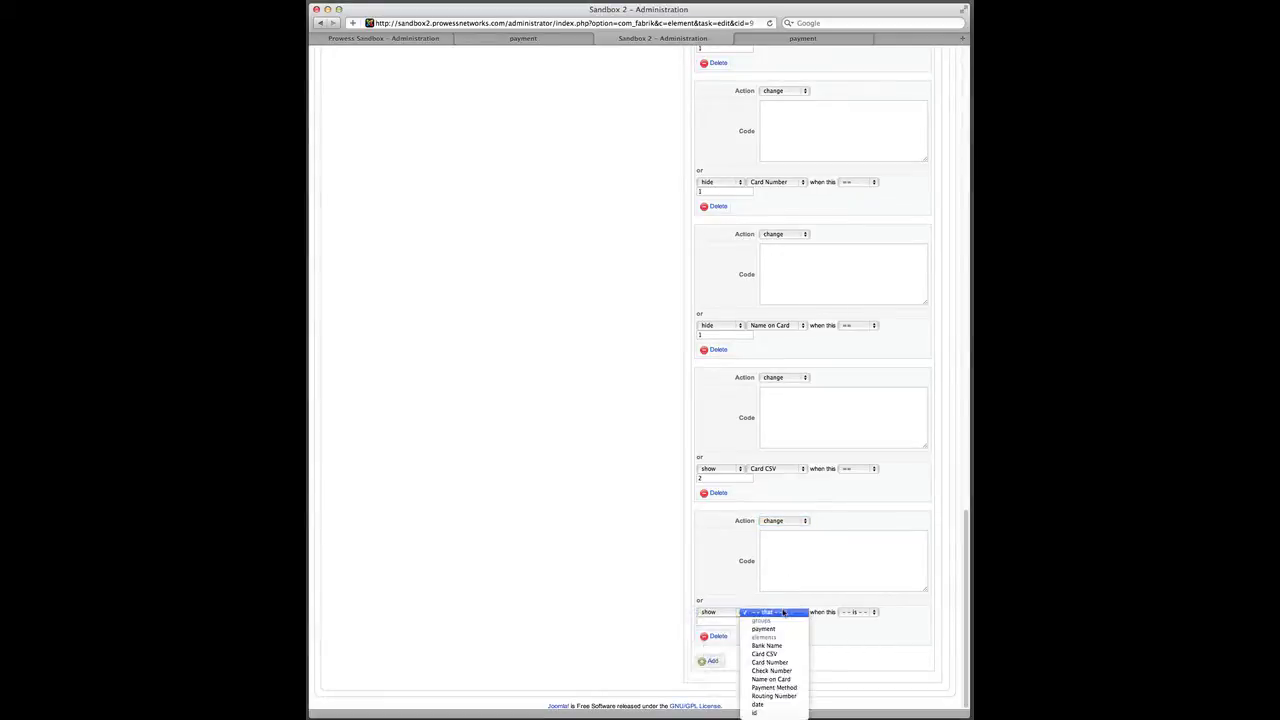
pyautogui.click(782, 662)
pyautogui.click(856, 612)
pyautogui.click(856, 638)
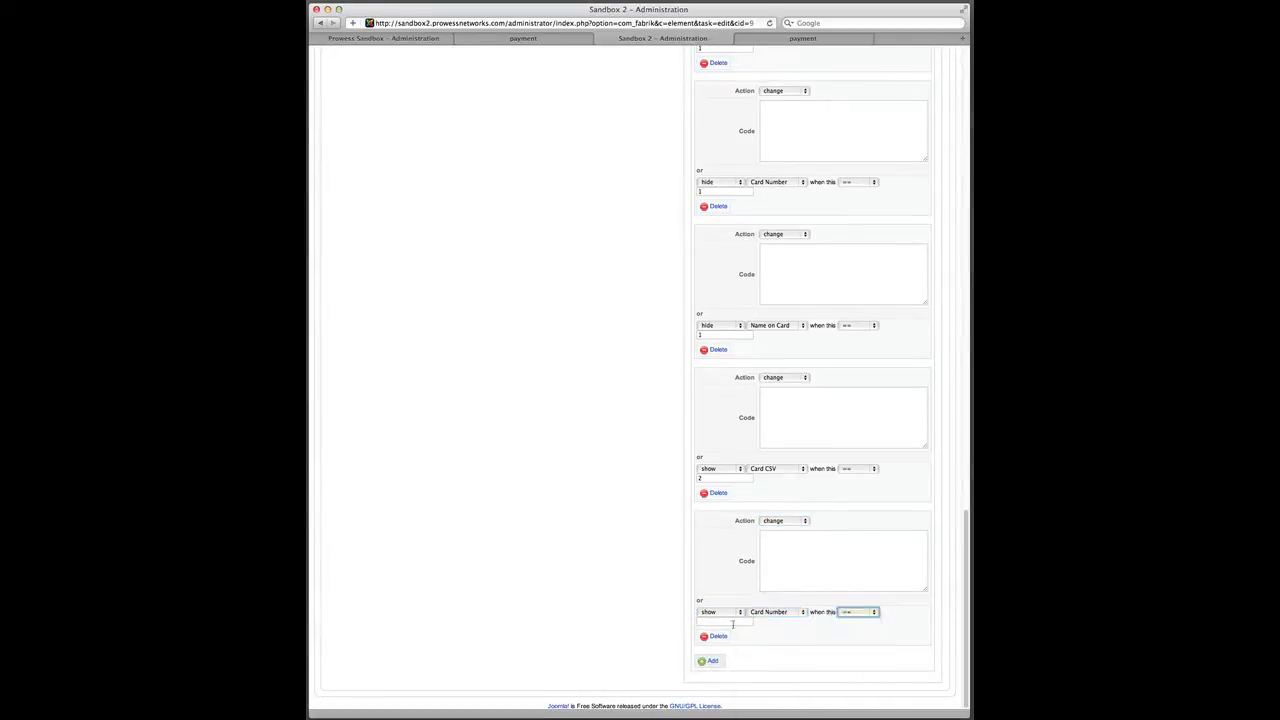
pyautogui.click(724, 621)
pyautogui.write('2')
# - Add another JavaScript change action that shows Name on Card when this == 2
pyautogui.click(713, 662)
pyautogui.scroll(-3, 740, 600)
pyautogui.click(797, 523)
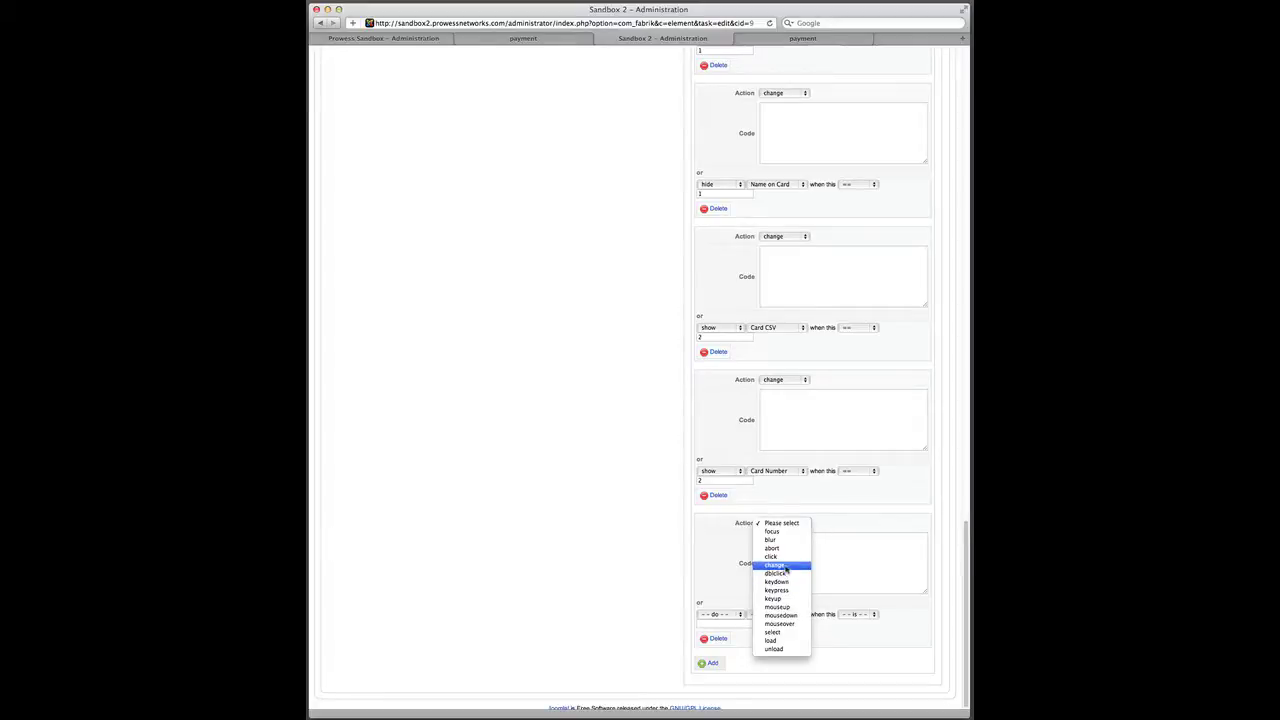
pyautogui.click(784, 566)
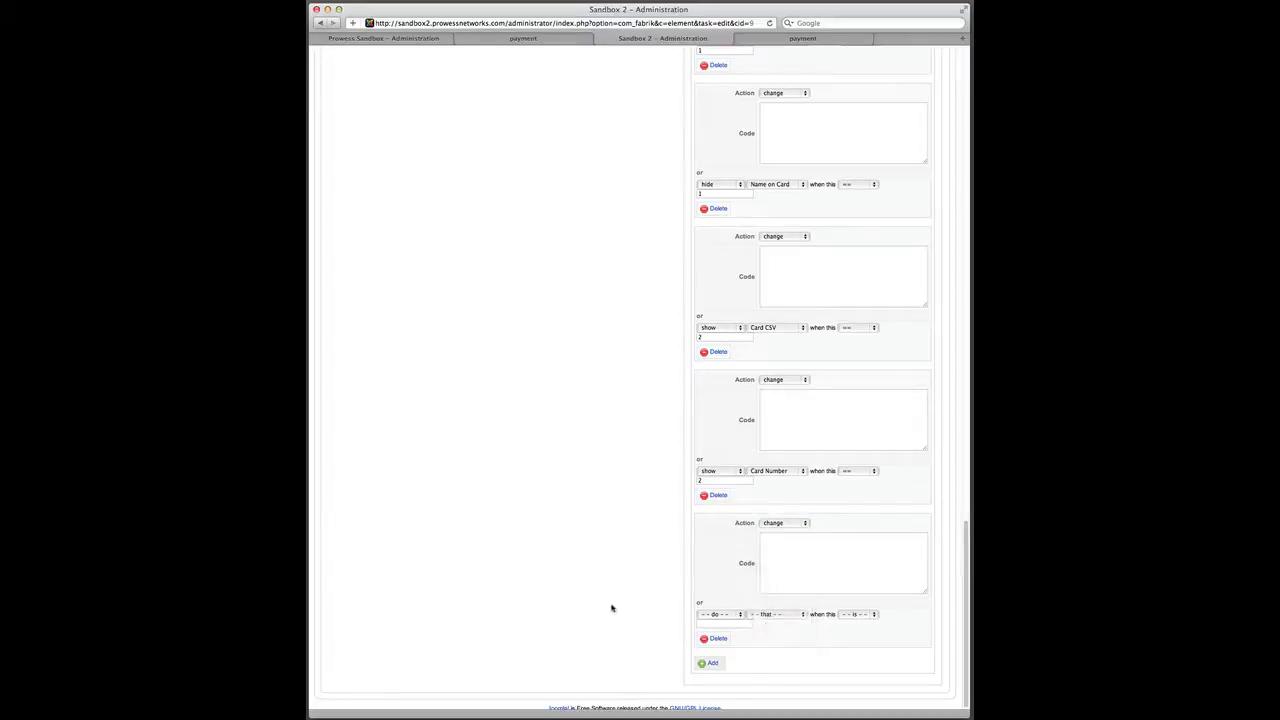
pyautogui.click(737, 618)
pyautogui.click(718, 627)
pyautogui.click(776, 614)
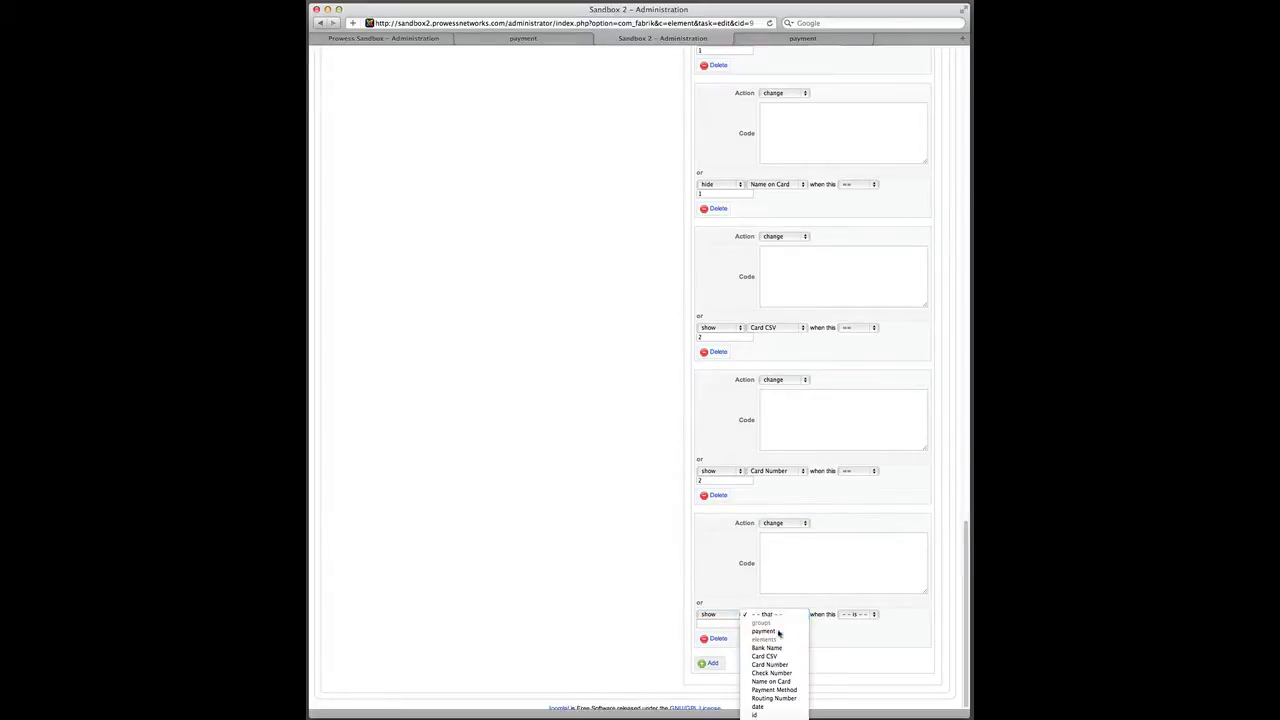
pyautogui.click(771, 681)
pyautogui.click(856, 615)
pyautogui.click(845, 644)
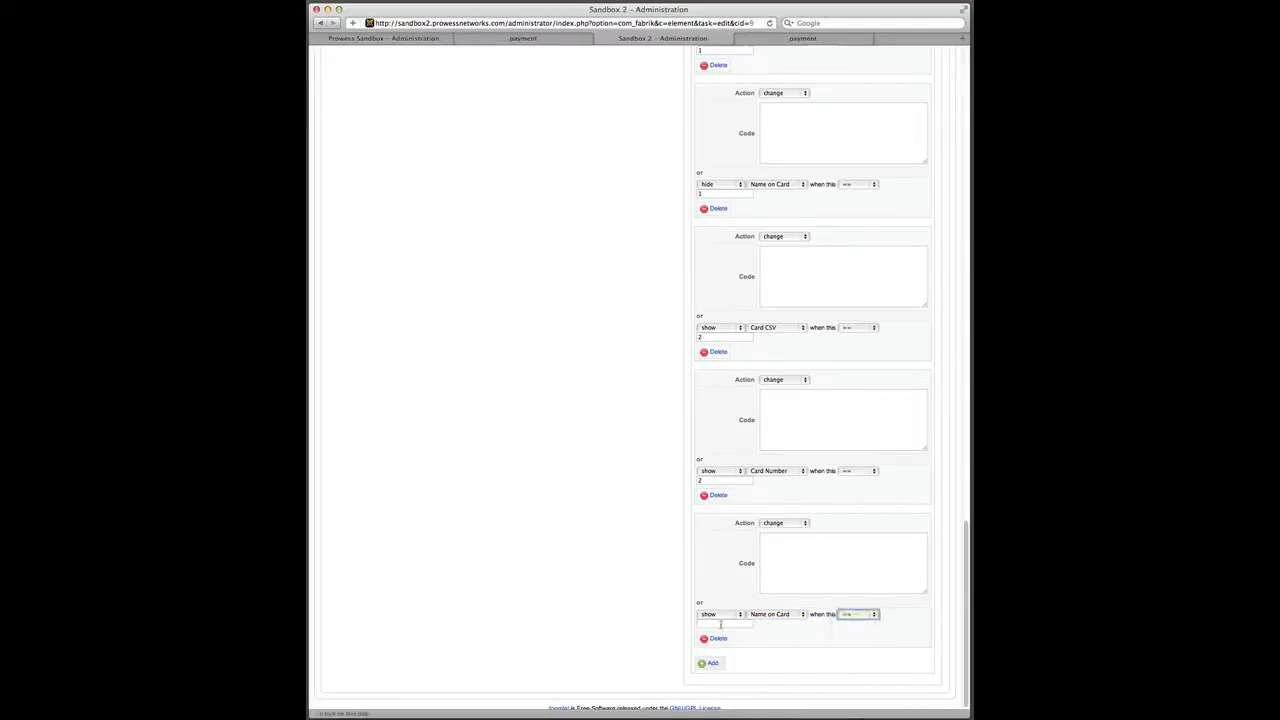
pyautogui.click(724, 623)
pyautogui.write('2')
# - Add a JavaScript change action that shows Bank Name when this == 1, the Check option's value
pyautogui.click(712, 664)
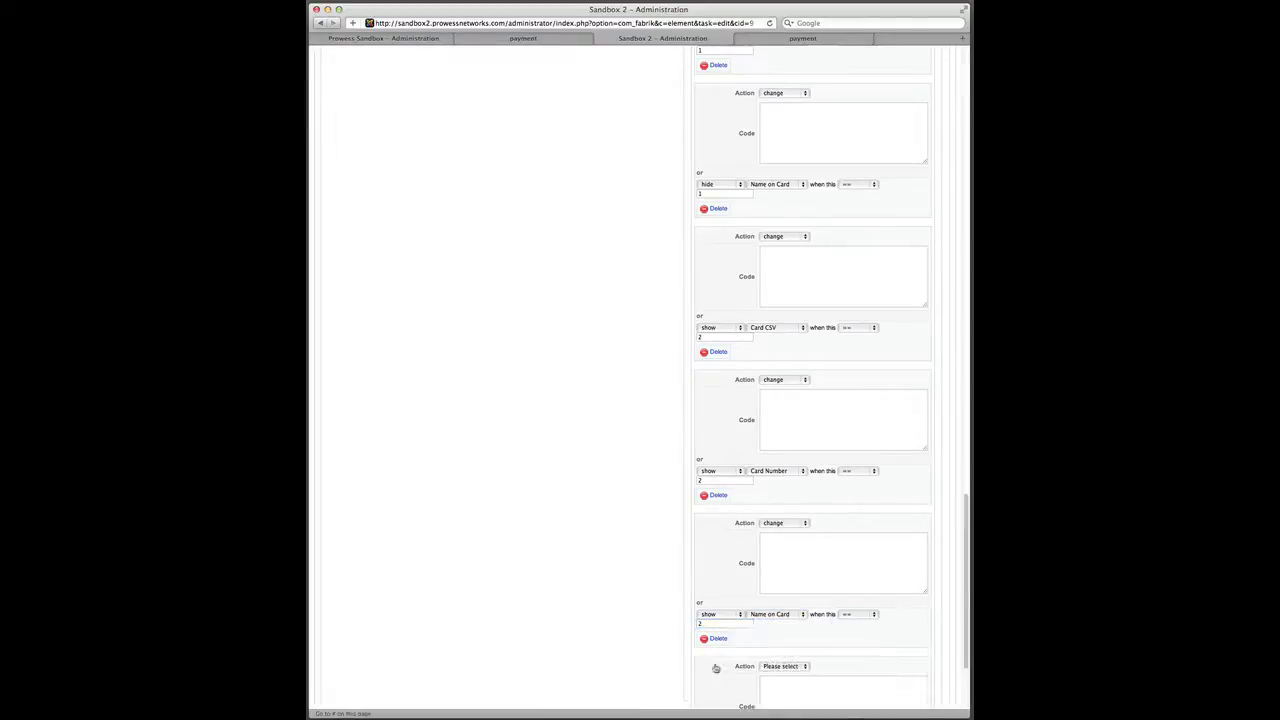
pyautogui.scroll(-3, 640, 605)
pyautogui.click(783, 521)
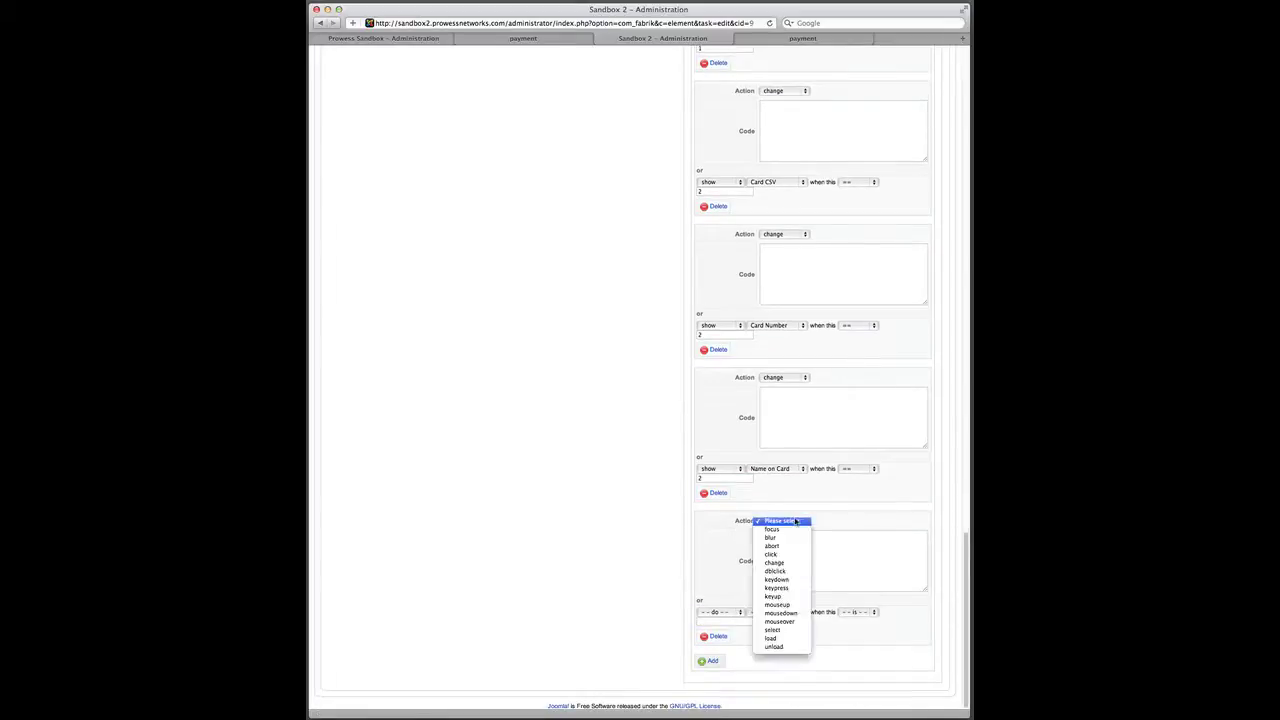
pyautogui.click(777, 563)
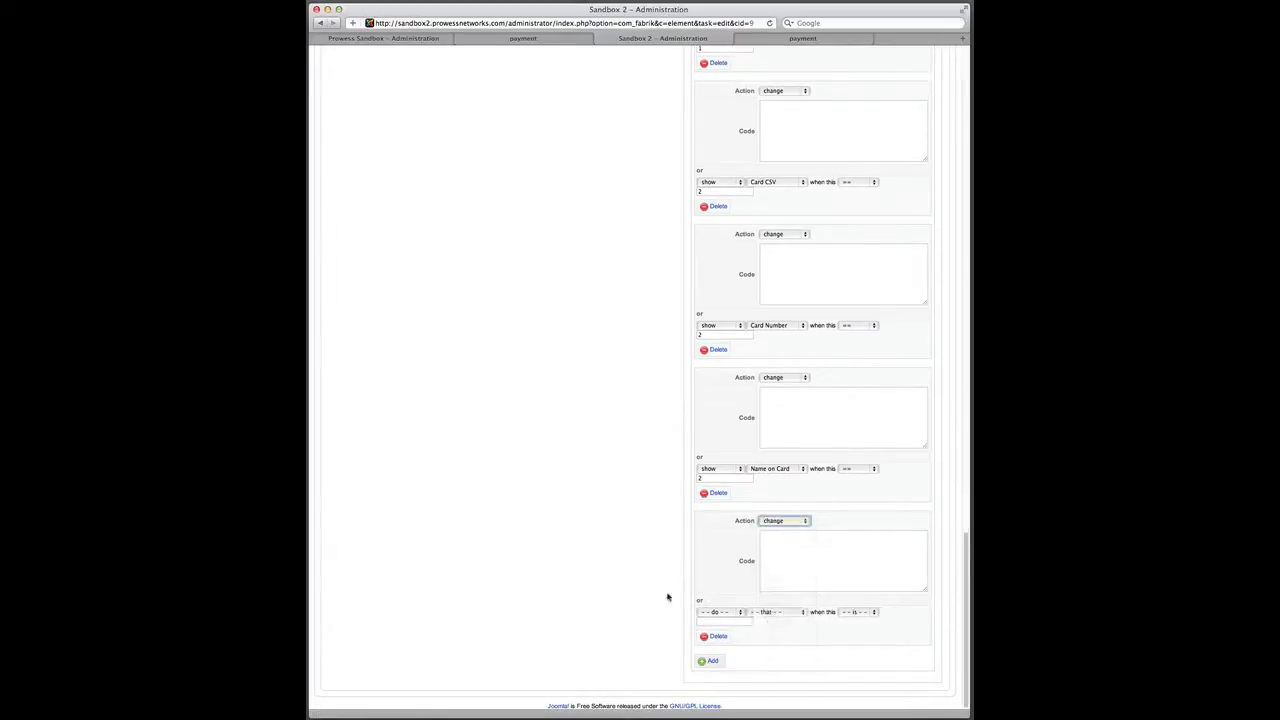
pyautogui.click(719, 612)
pyautogui.click(720, 621)
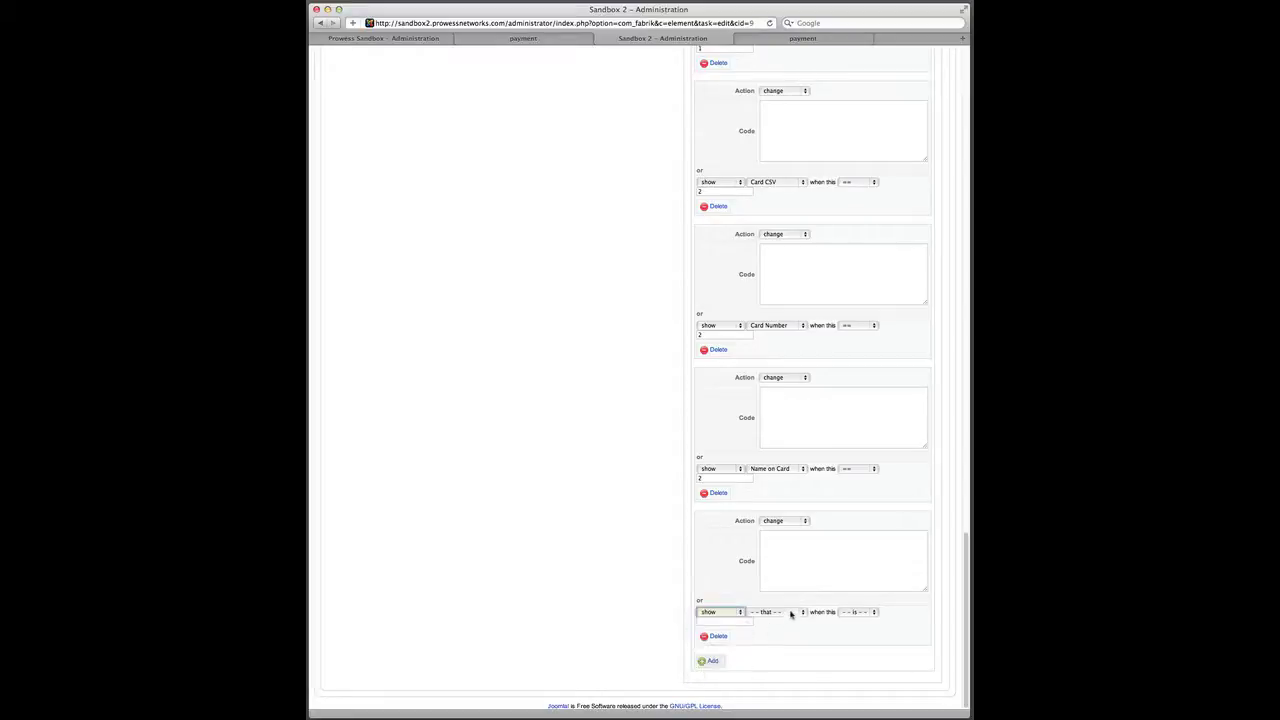
pyautogui.click(788, 612)
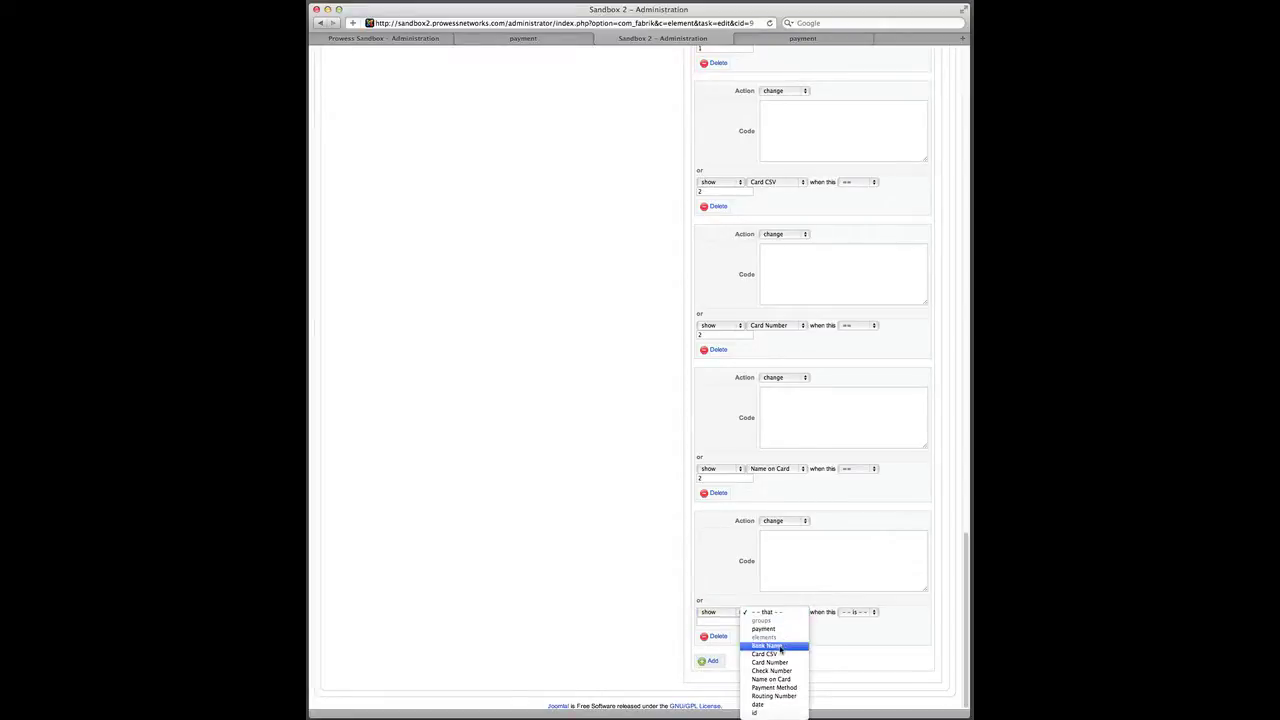
pyautogui.click(781, 647)
pyautogui.click(860, 612)
pyautogui.click(842, 634)
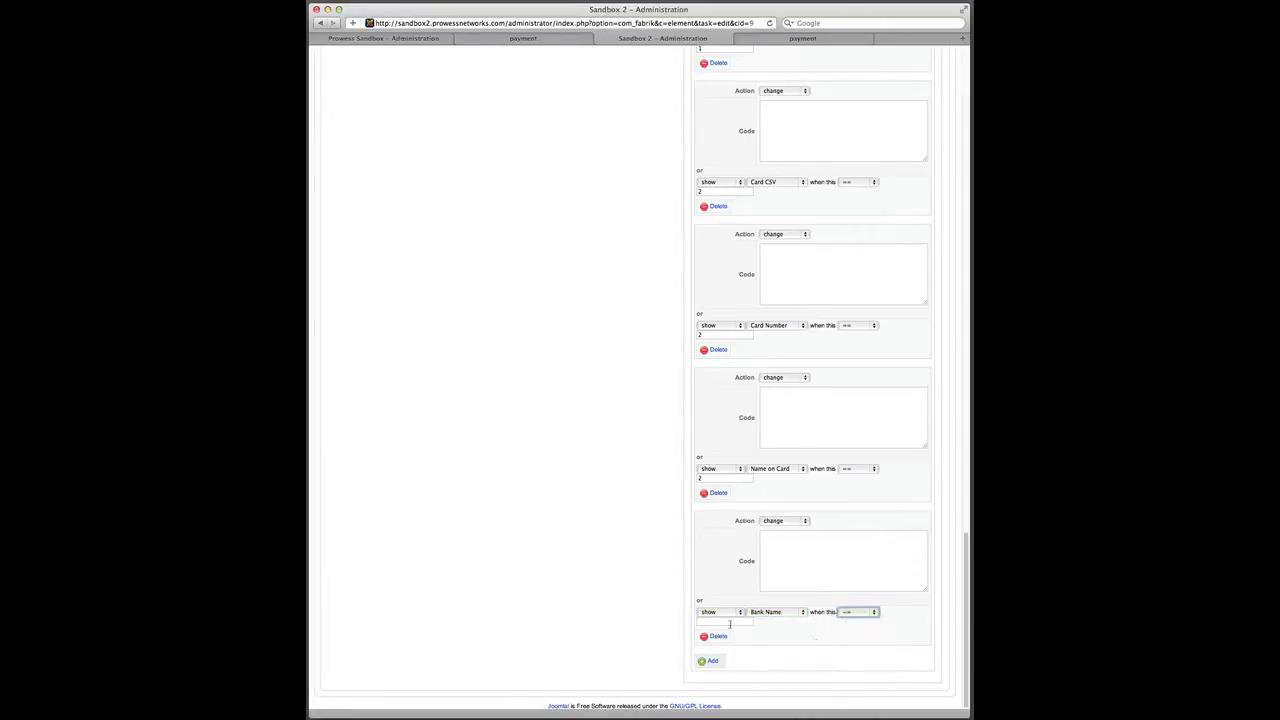
pyautogui.click(729, 622)
pyautogui.write('1')
# - Add another JavaScript change action that shows Check Number when this == 1
pyautogui.click(713, 661)
pyautogui.scroll(-3, 610, 623)
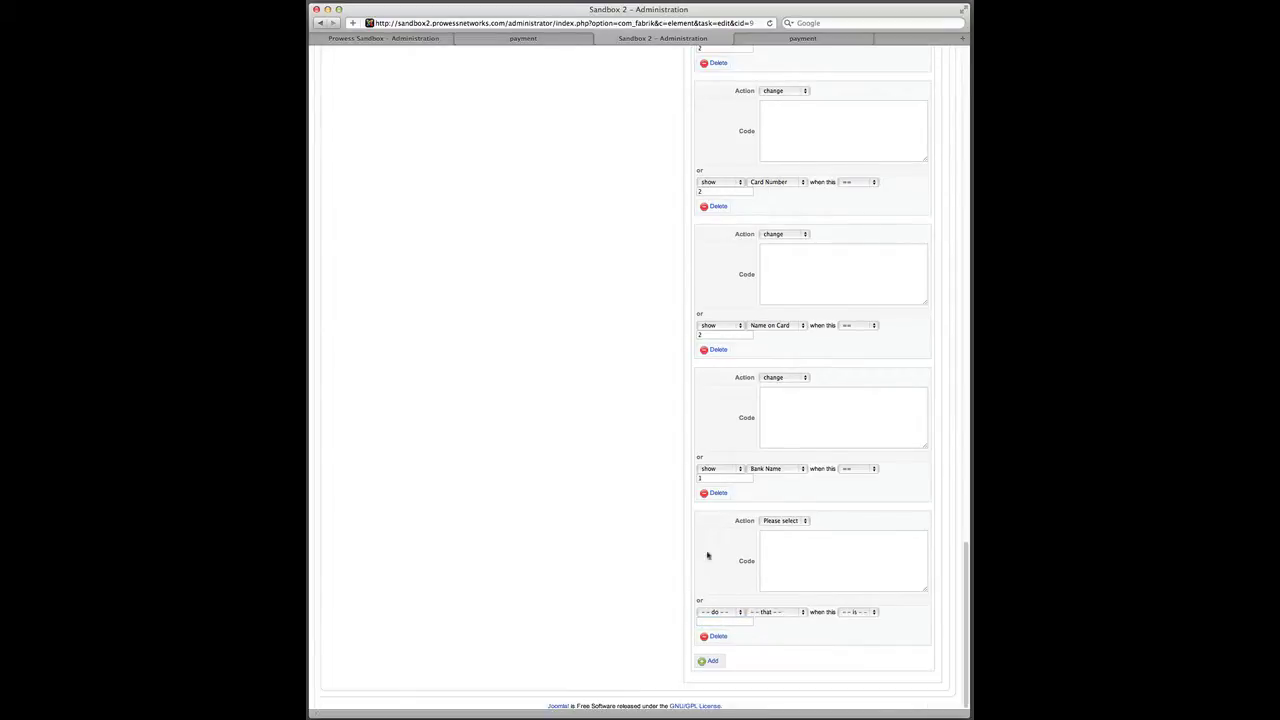
pyautogui.click(783, 520)
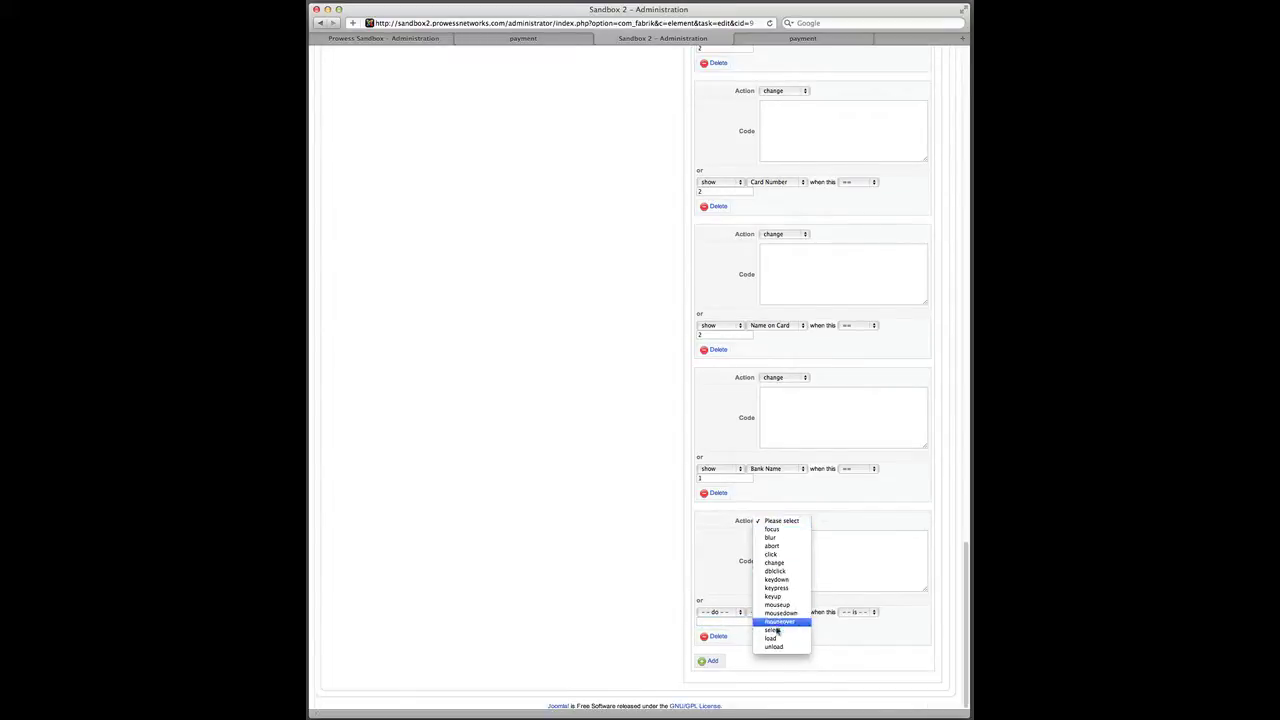
pyautogui.click(775, 562)
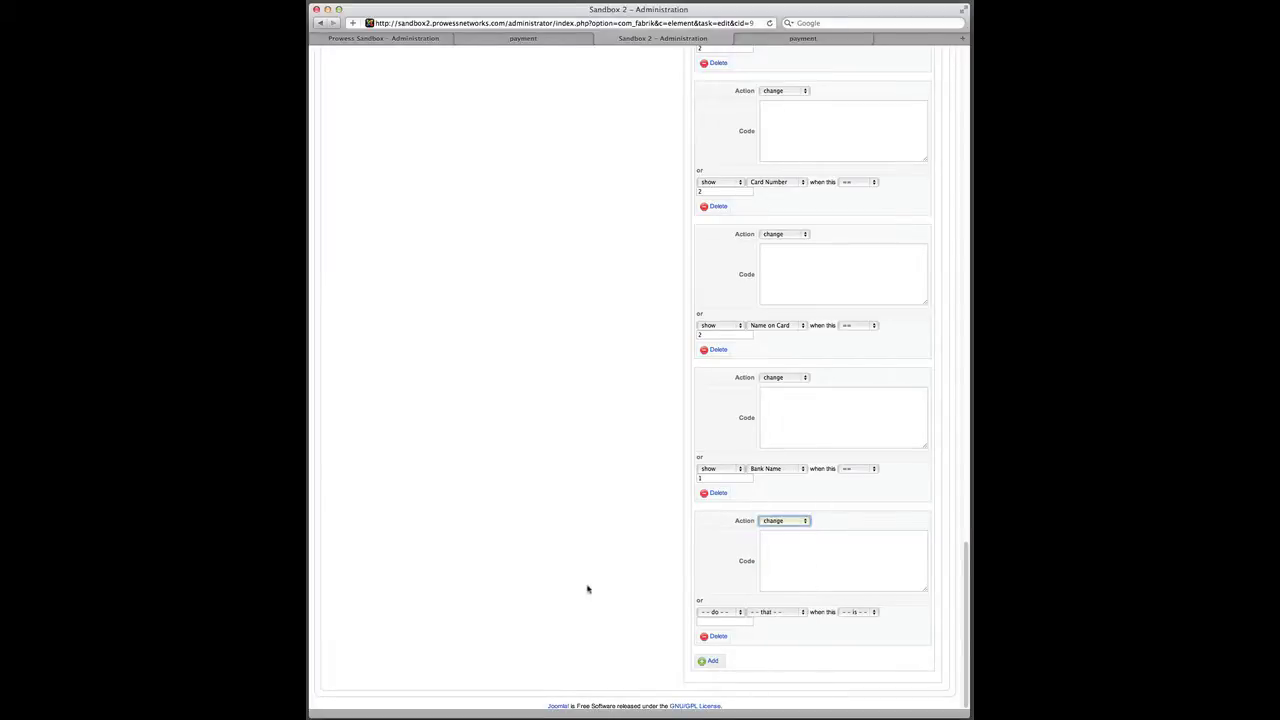
pyautogui.click(720, 612)
pyautogui.click(715, 628)
pyautogui.click(787, 612)
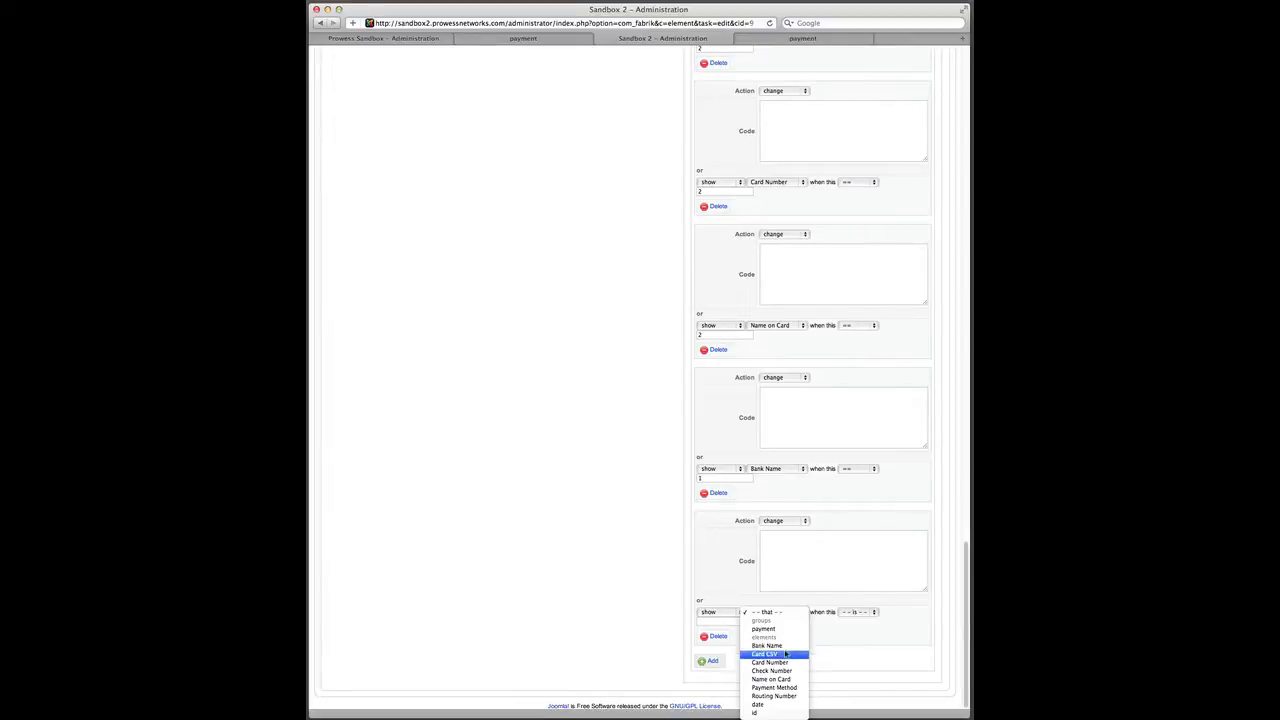
pyautogui.click(785, 670)
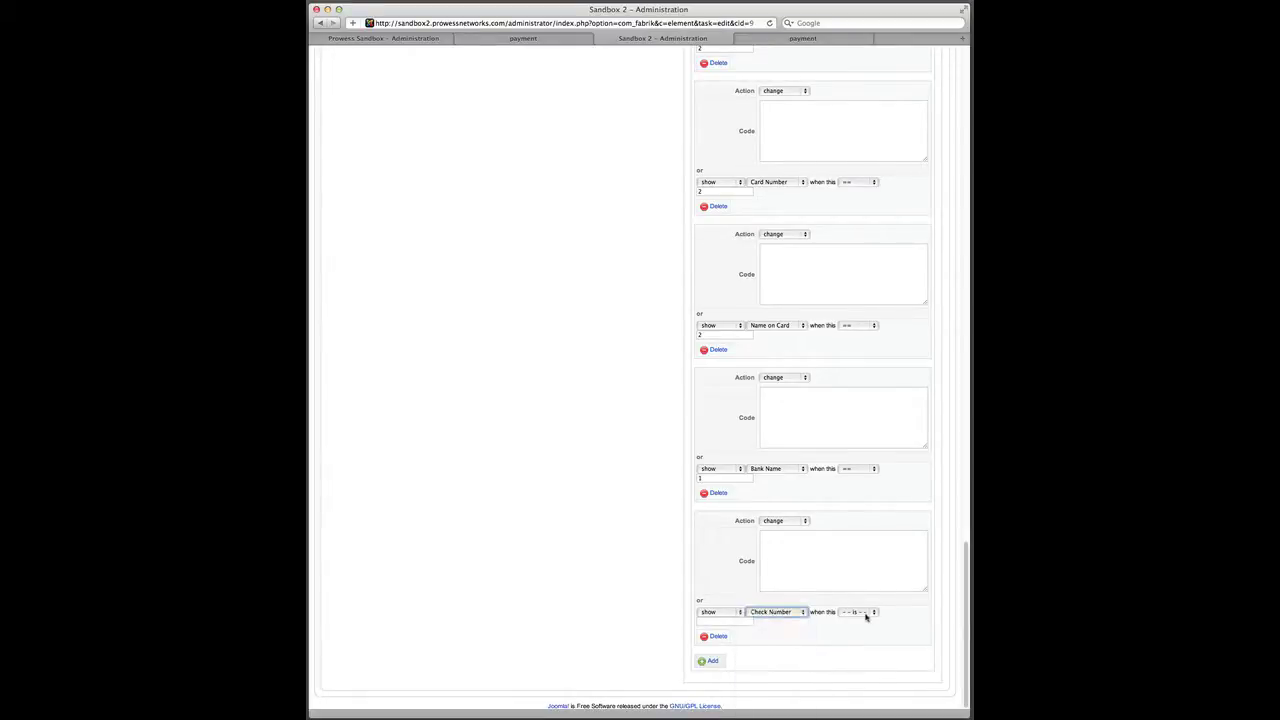
pyautogui.click(866, 611)
pyautogui.click(848, 639)
pyautogui.click(722, 621)
pyautogui.write('1')
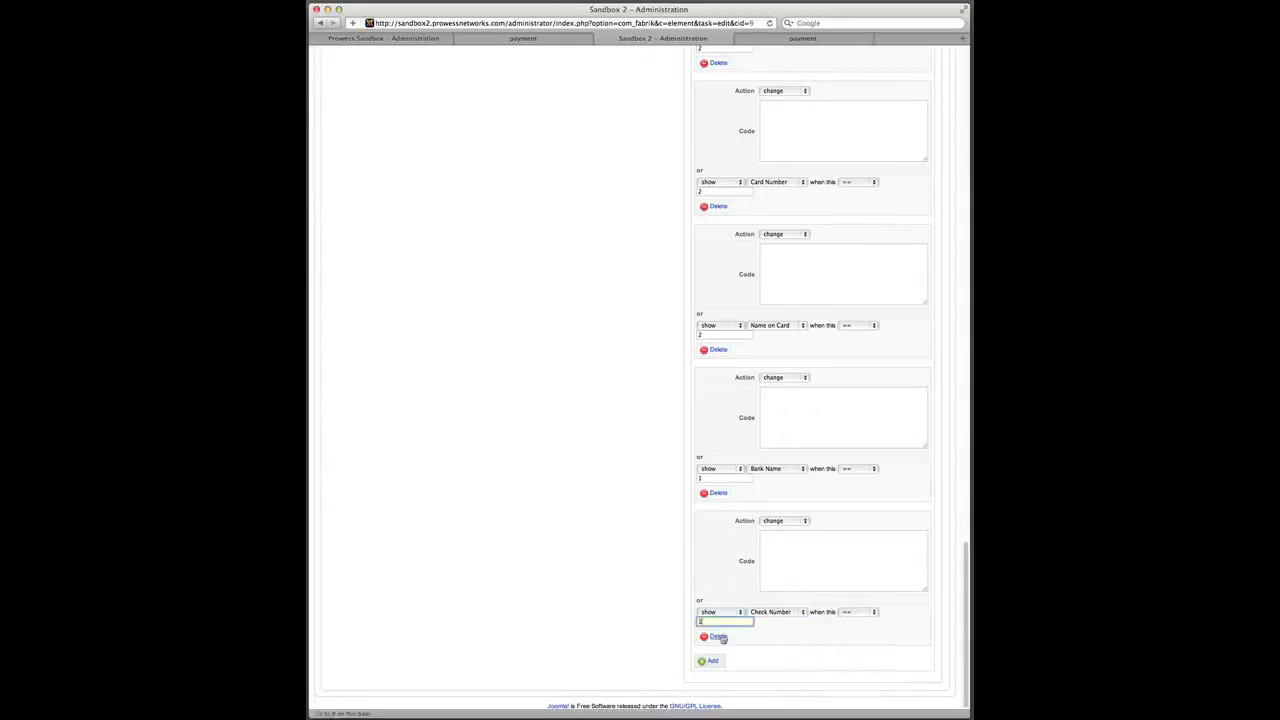
# - Add another JavaScript change action that shows Routing Number when this == 1
pyautogui.click(711, 661)
pyautogui.scroll(-3, 626, 633)
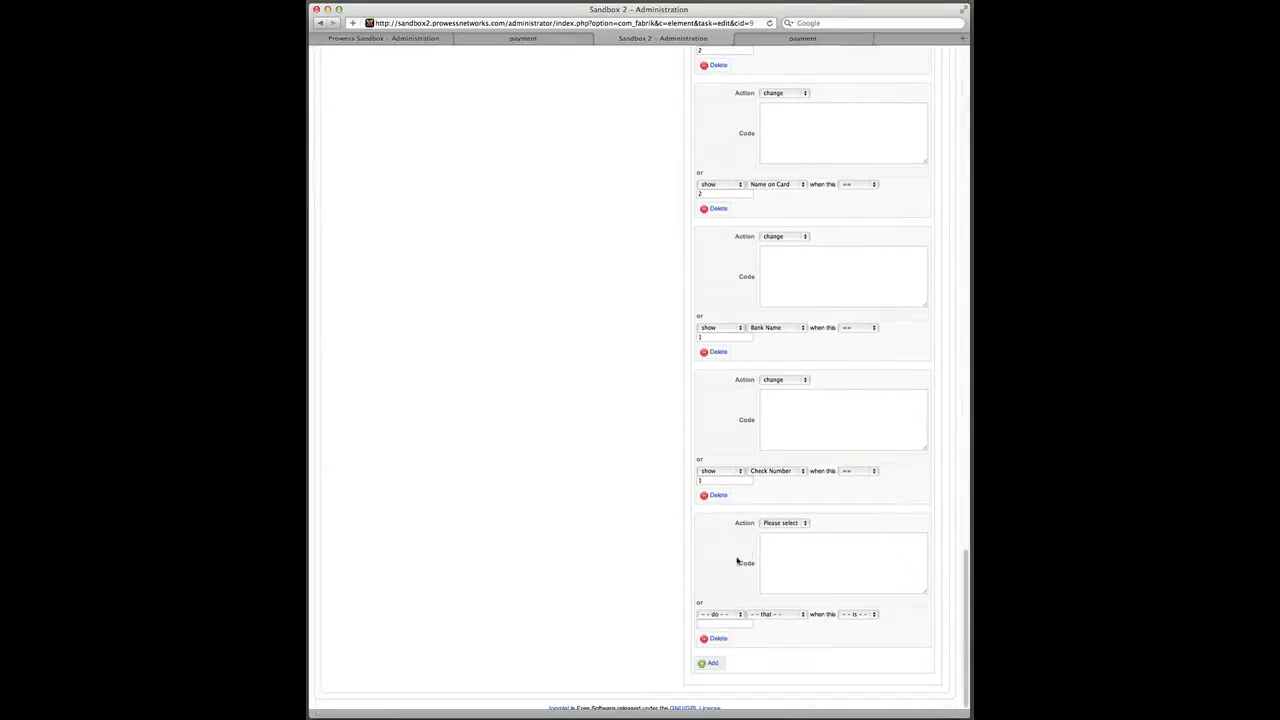
pyautogui.click(792, 525)
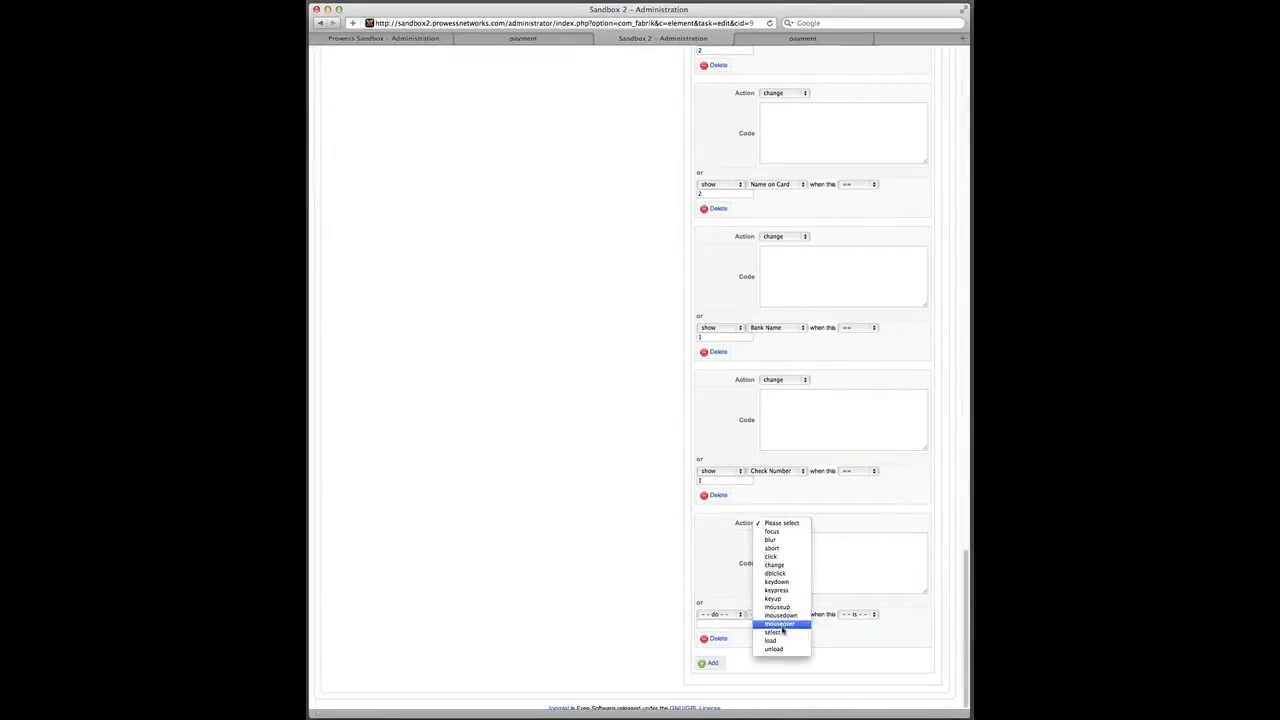
pyautogui.click(776, 565)
pyautogui.click(719, 615)
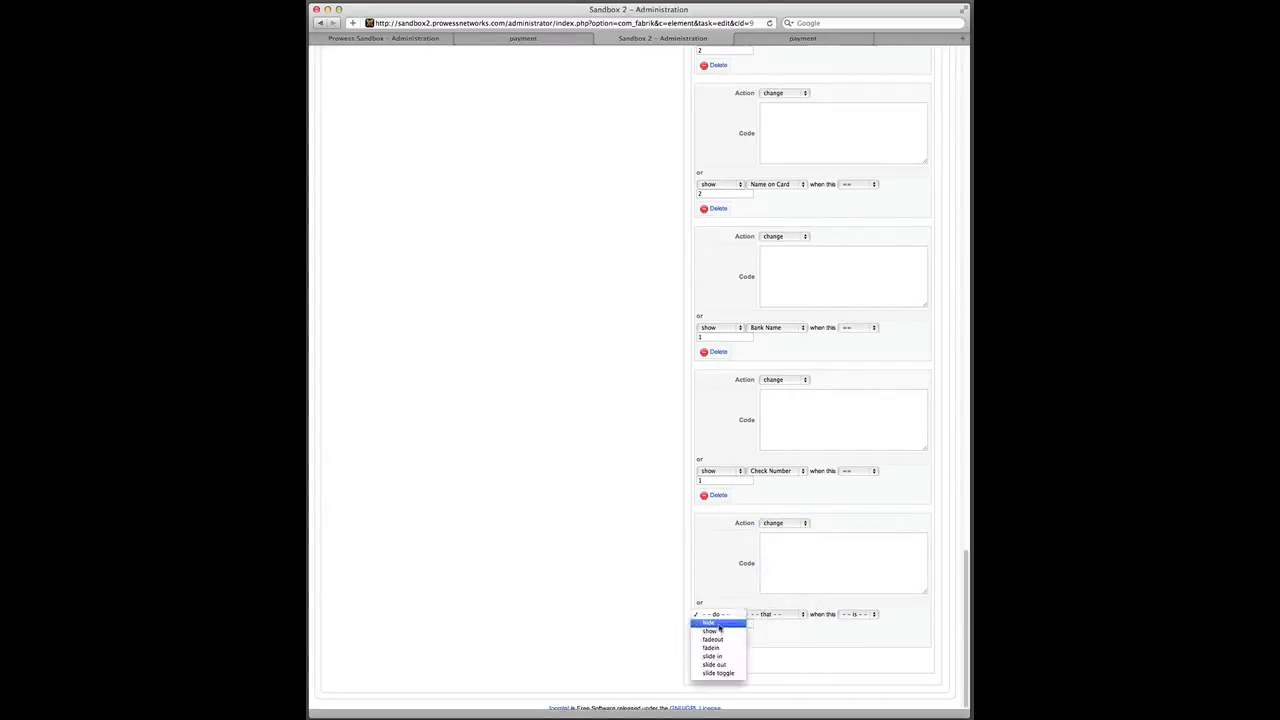
pyautogui.click(715, 631)
pyautogui.click(799, 615)
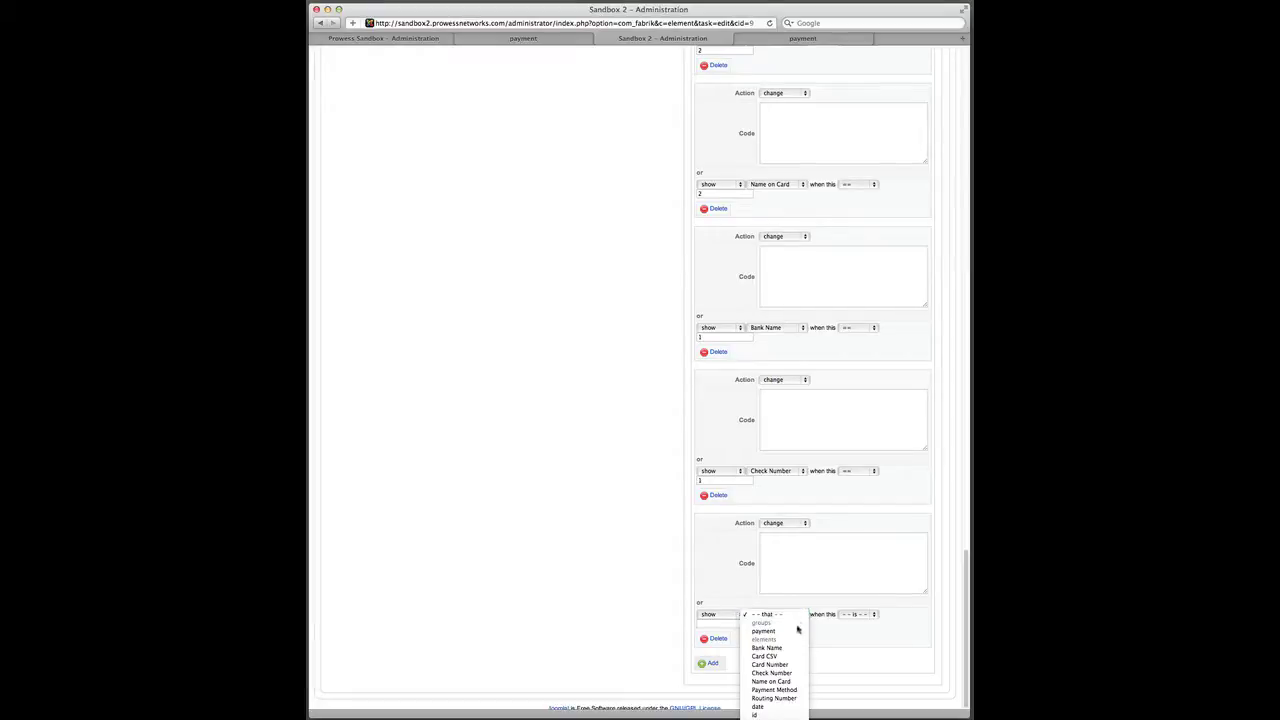
pyautogui.click(783, 699)
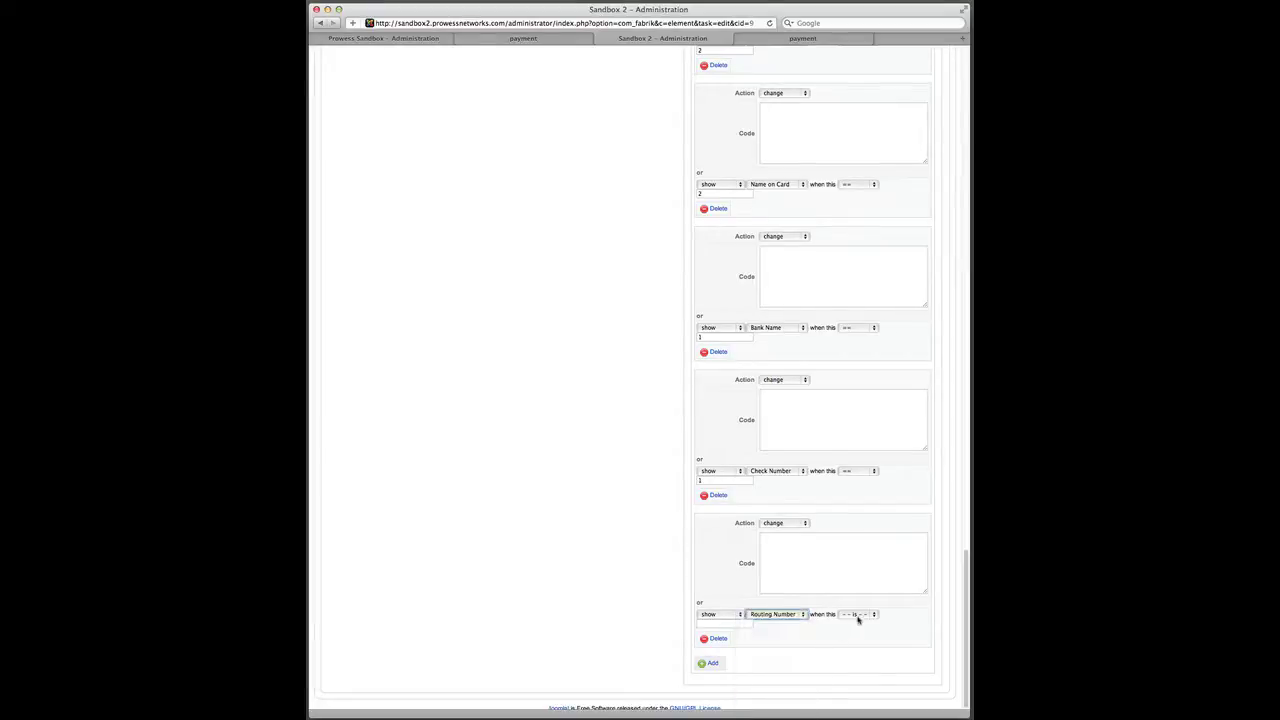
pyautogui.click(857, 614)
pyautogui.click(848, 640)
pyautogui.click(725, 623)
pyautogui.write('1')
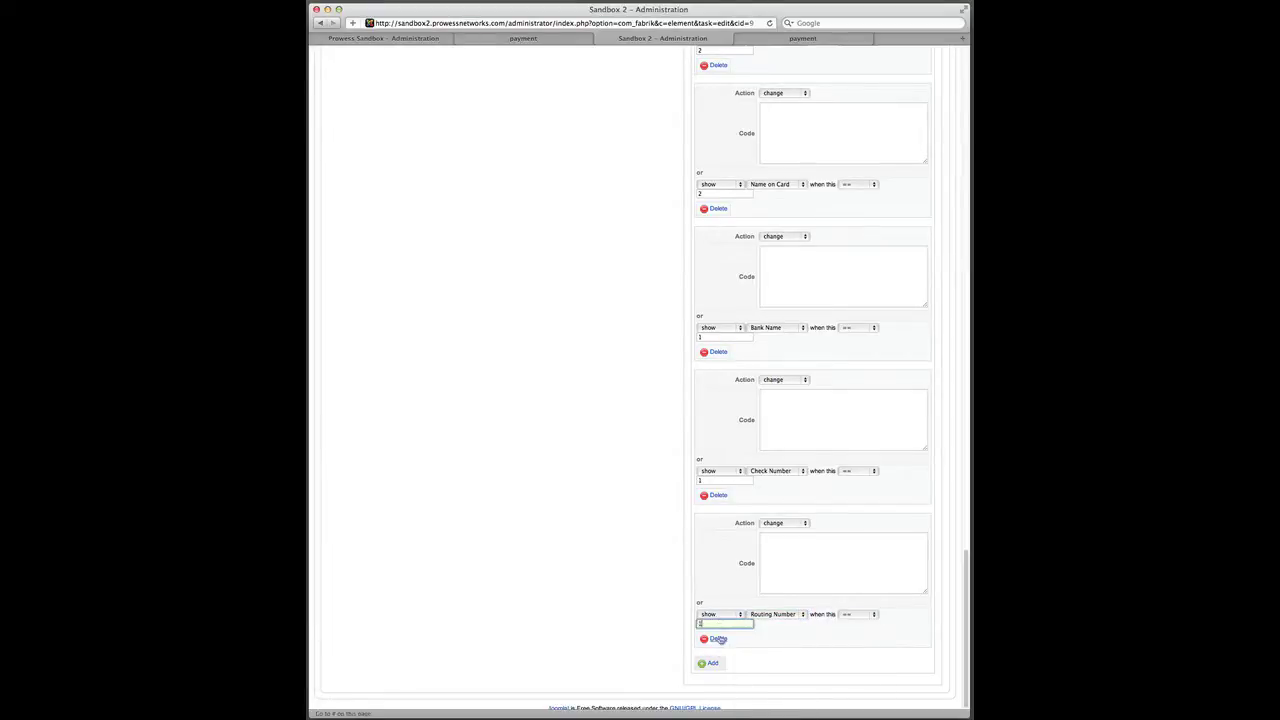
pyautogui.click(630, 654)
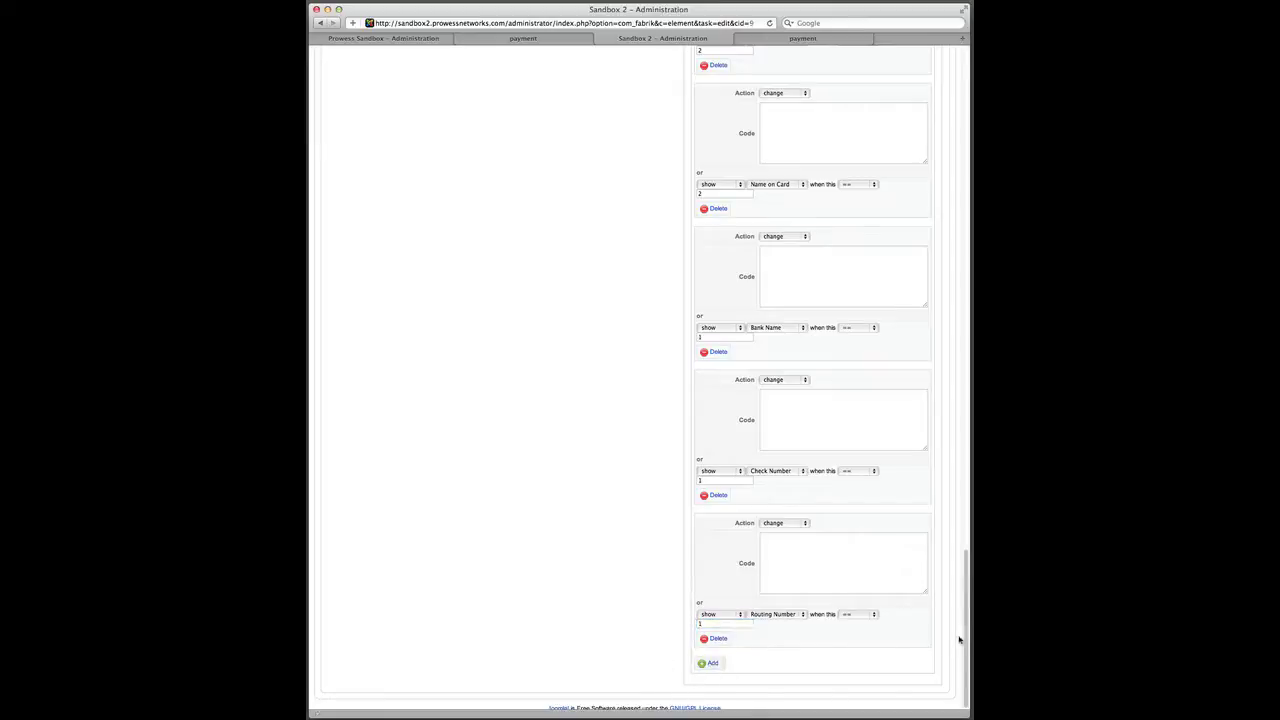
# - Save the pay_method element and reload the Make Payment form on the public site
pyautogui.moveTo(968, 636); pyautogui.dragTo(968, 135)
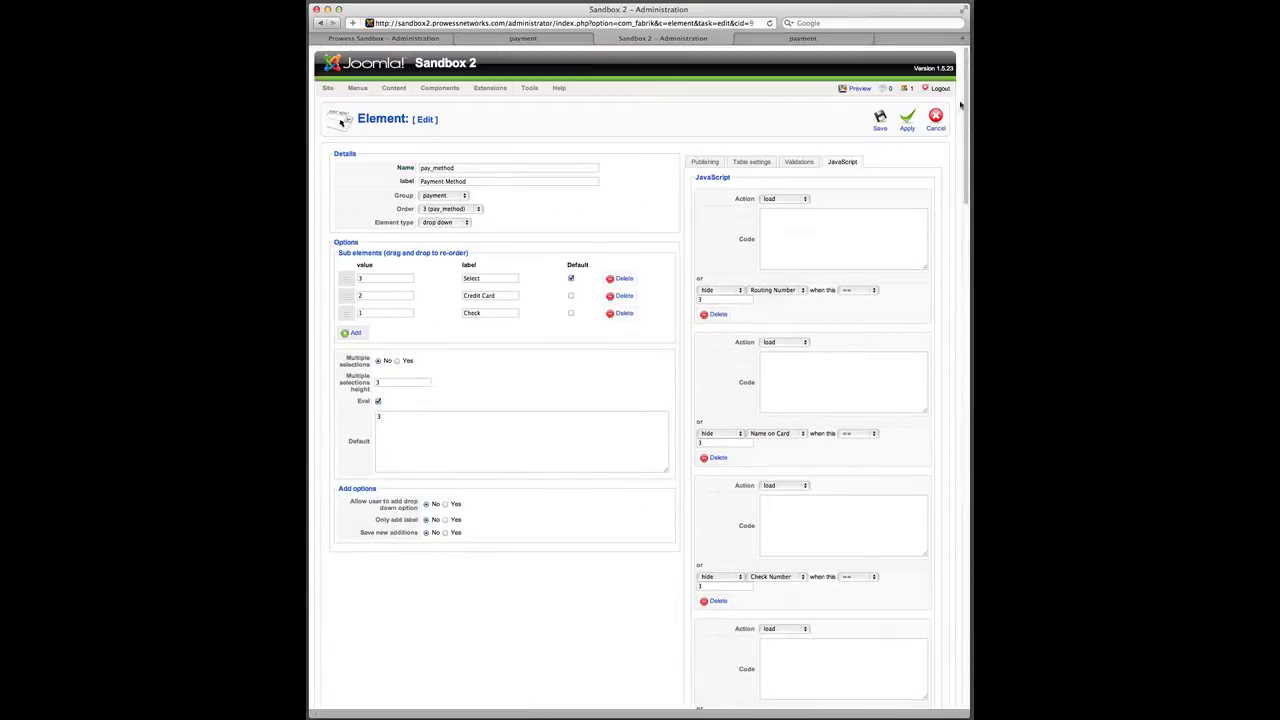
pyautogui.click(880, 120)
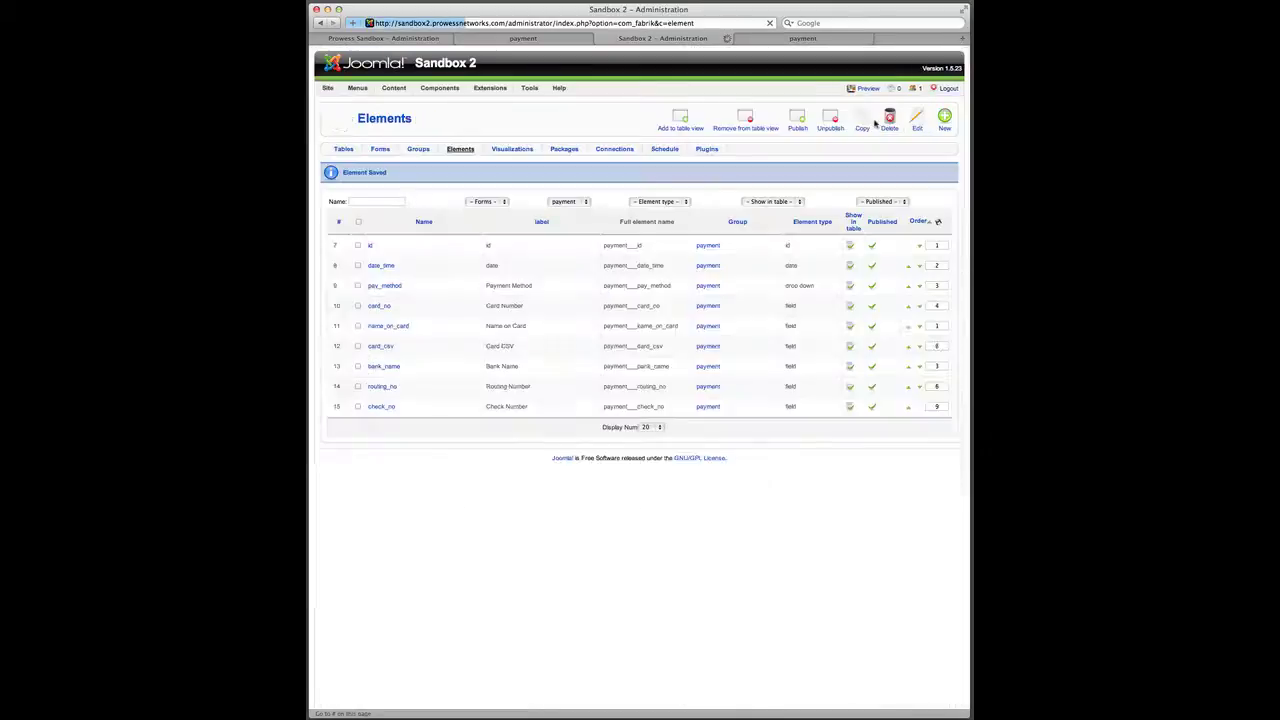
pyautogui.click(815, 39)
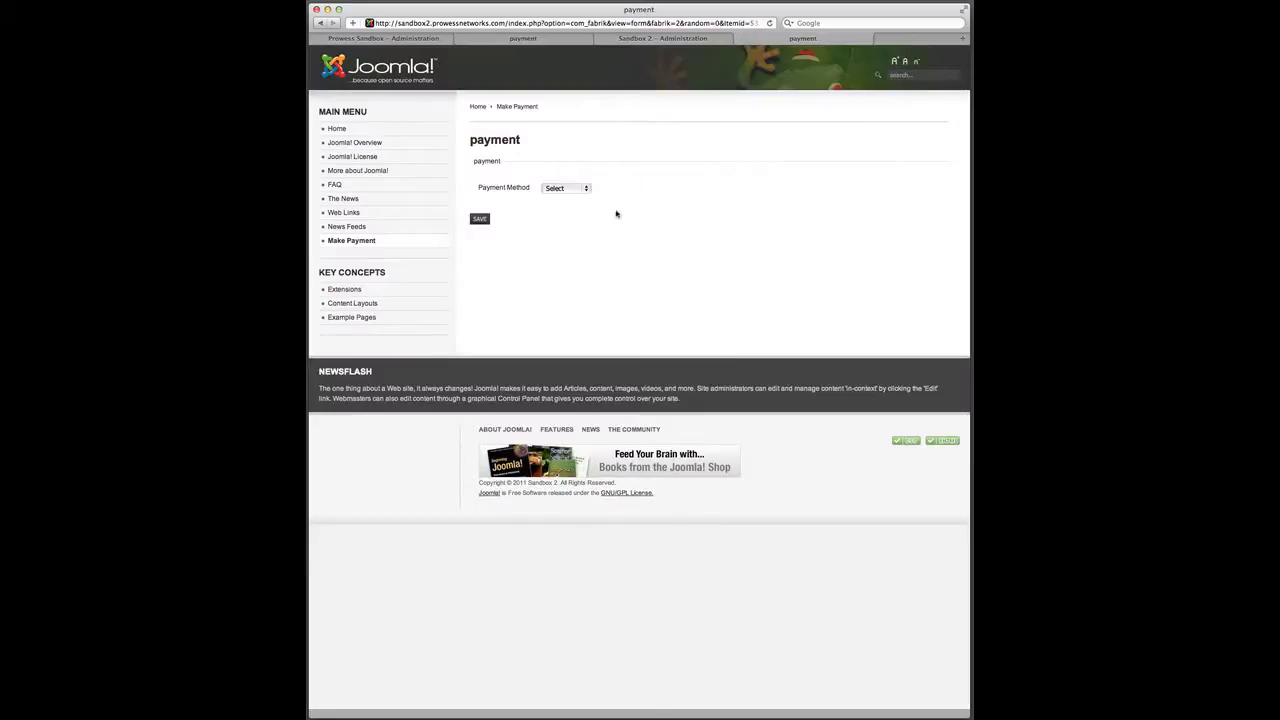
pyautogui.click(366, 241)
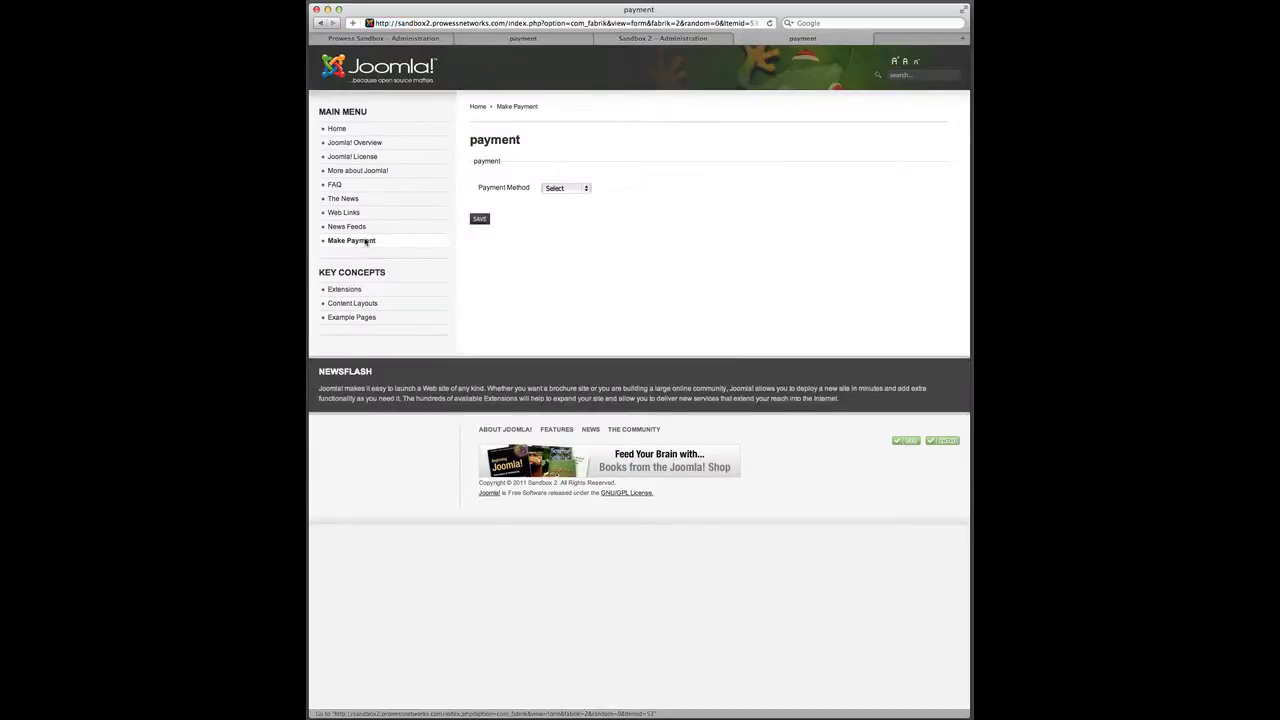
# - Test the payment form by setting Payment Method to Credit Card and then to Check, examining the fields displayed for each
pyautogui.click(587, 189)
pyautogui.click(577, 201)
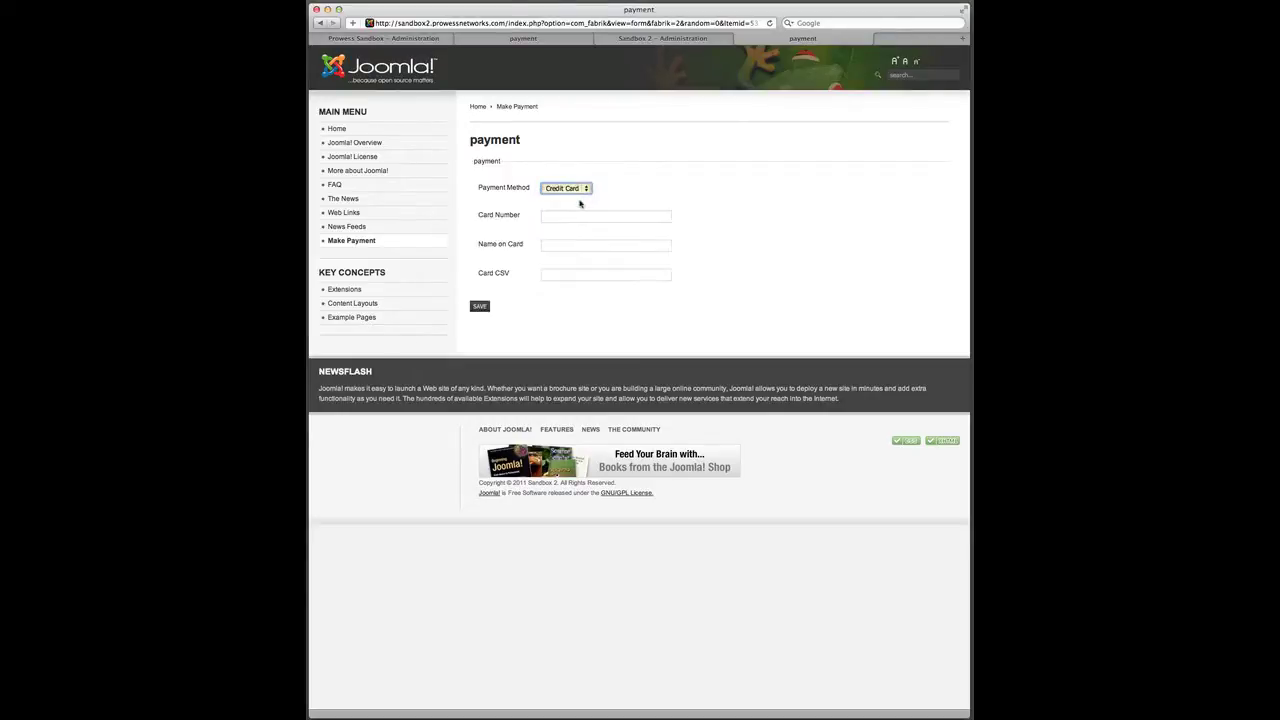
pyautogui.click(565, 278)
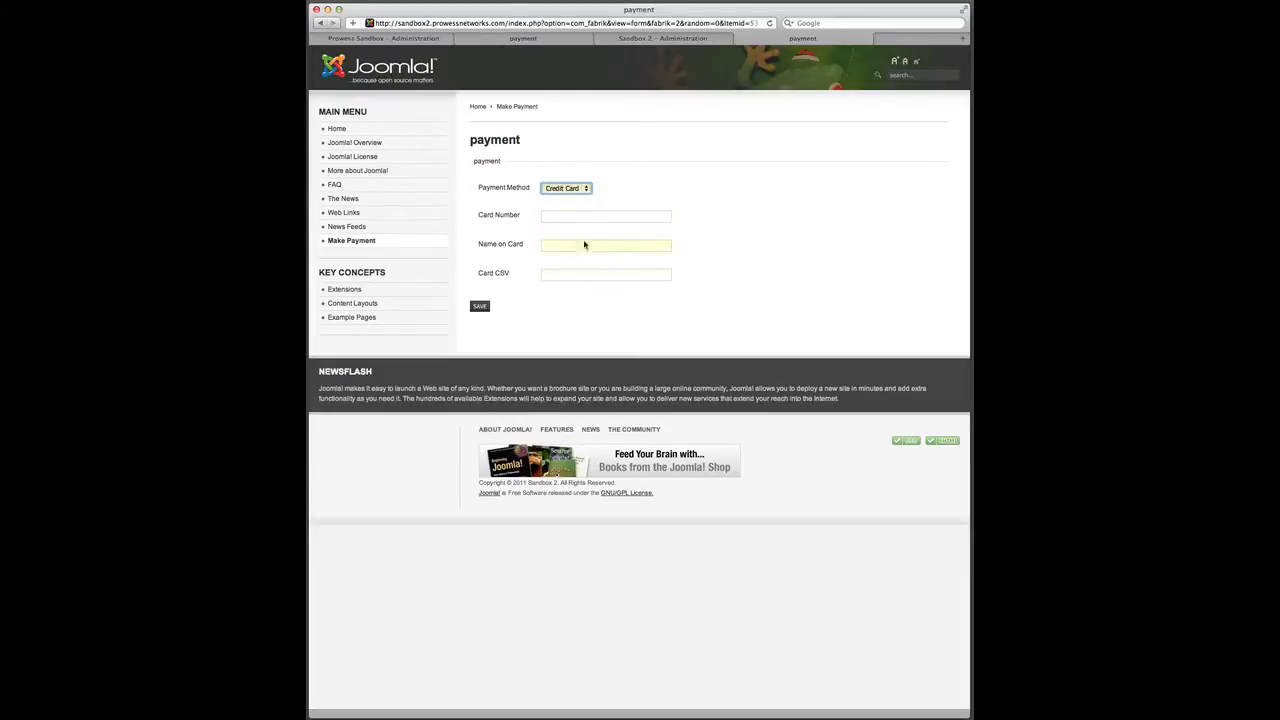
pyautogui.click(587, 190)
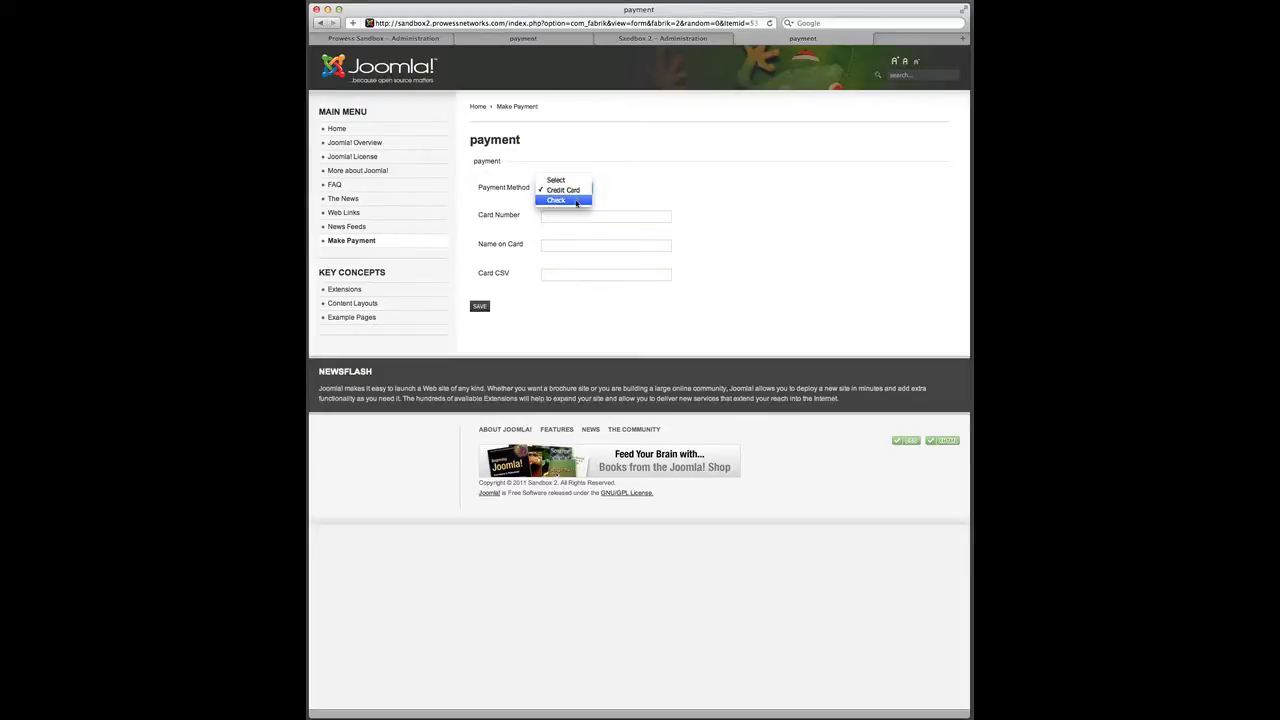
pyautogui.click(576, 201)
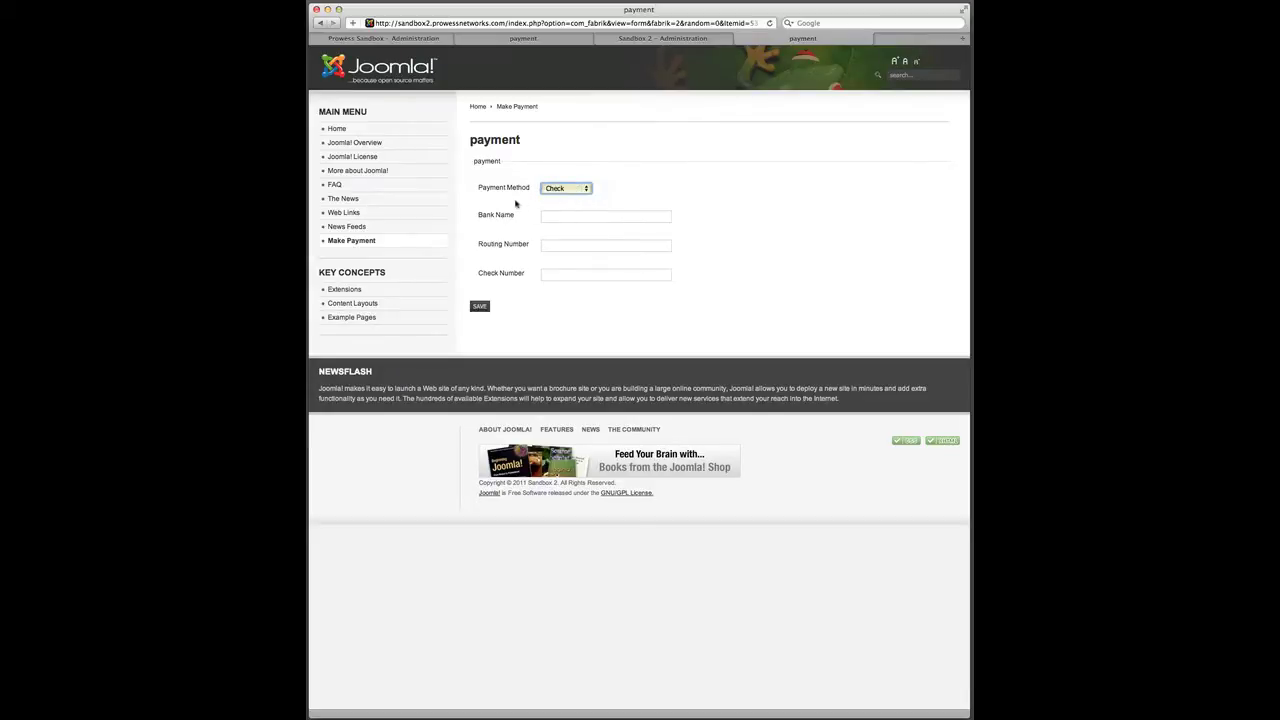
# - Switch Payment Method between Credit Card, Select and Check to examine how the payment fields respond when returning to Select
pyautogui.click(587, 190)
pyautogui.click(580, 180)
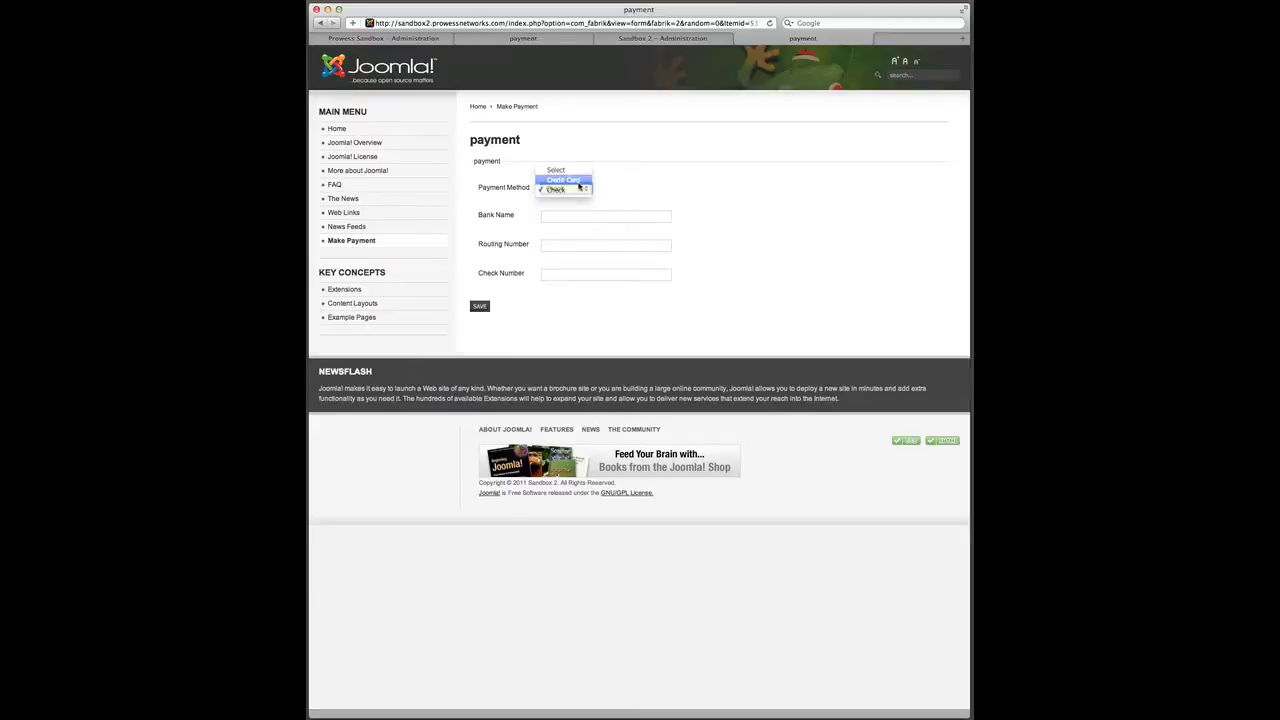
pyautogui.click(584, 189)
pyautogui.click(579, 180)
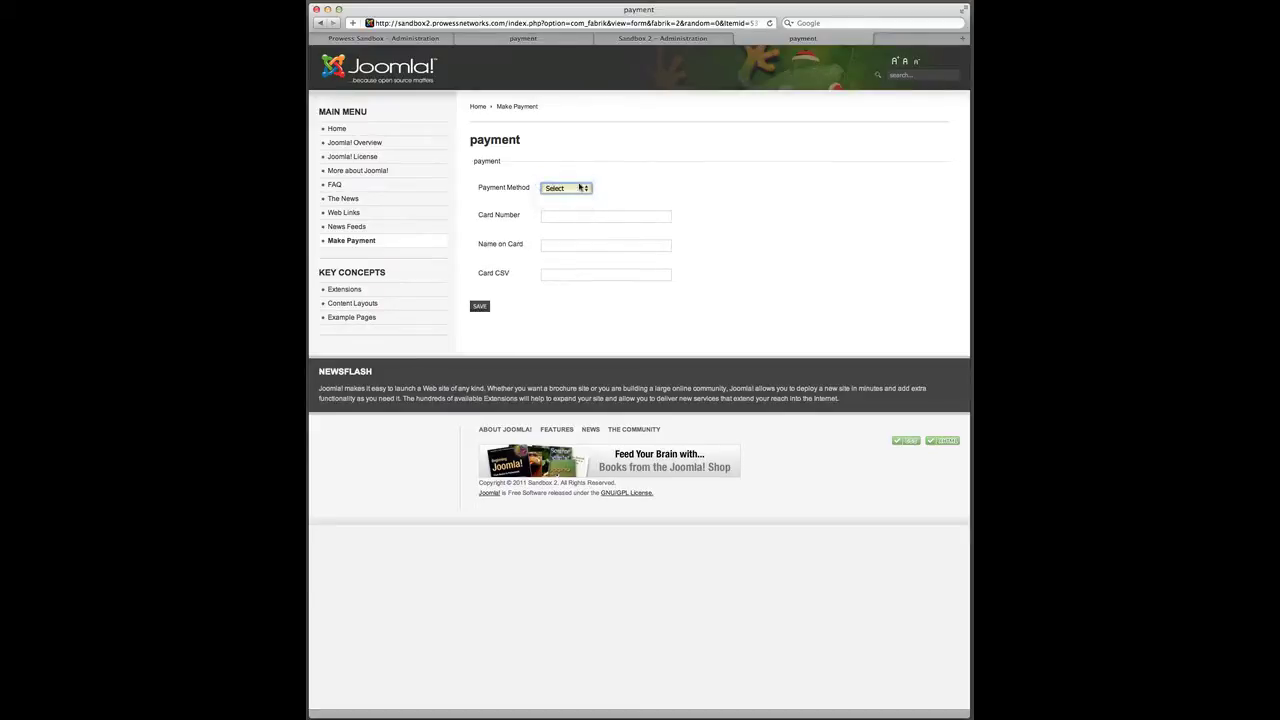
pyautogui.click(588, 191)
pyautogui.click(579, 192)
pyautogui.click(587, 191)
pyautogui.click(571, 201)
# - Return to the pay_method element in the Sandbox 2 administration and go to the end of its JavaScript actions
pyautogui.click(669, 38)
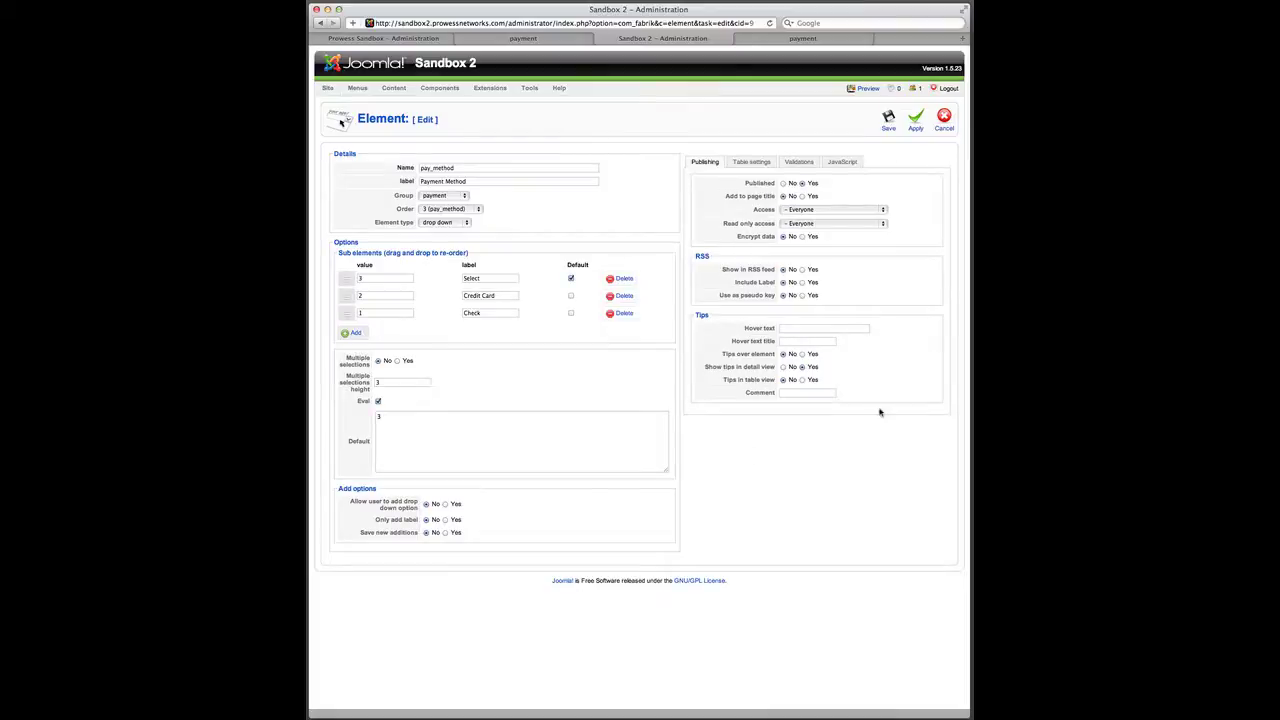
pyautogui.click(842, 163)
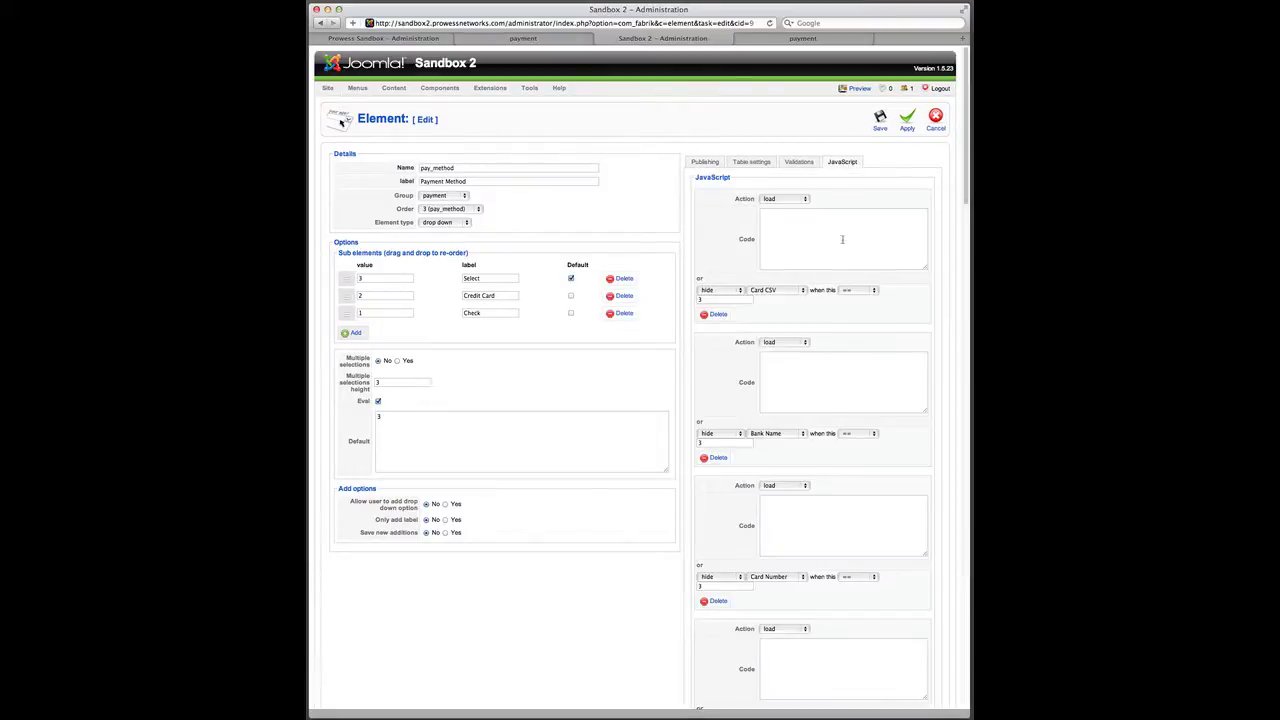
pyautogui.moveTo(967, 193); pyautogui.dragTo(965, 217)
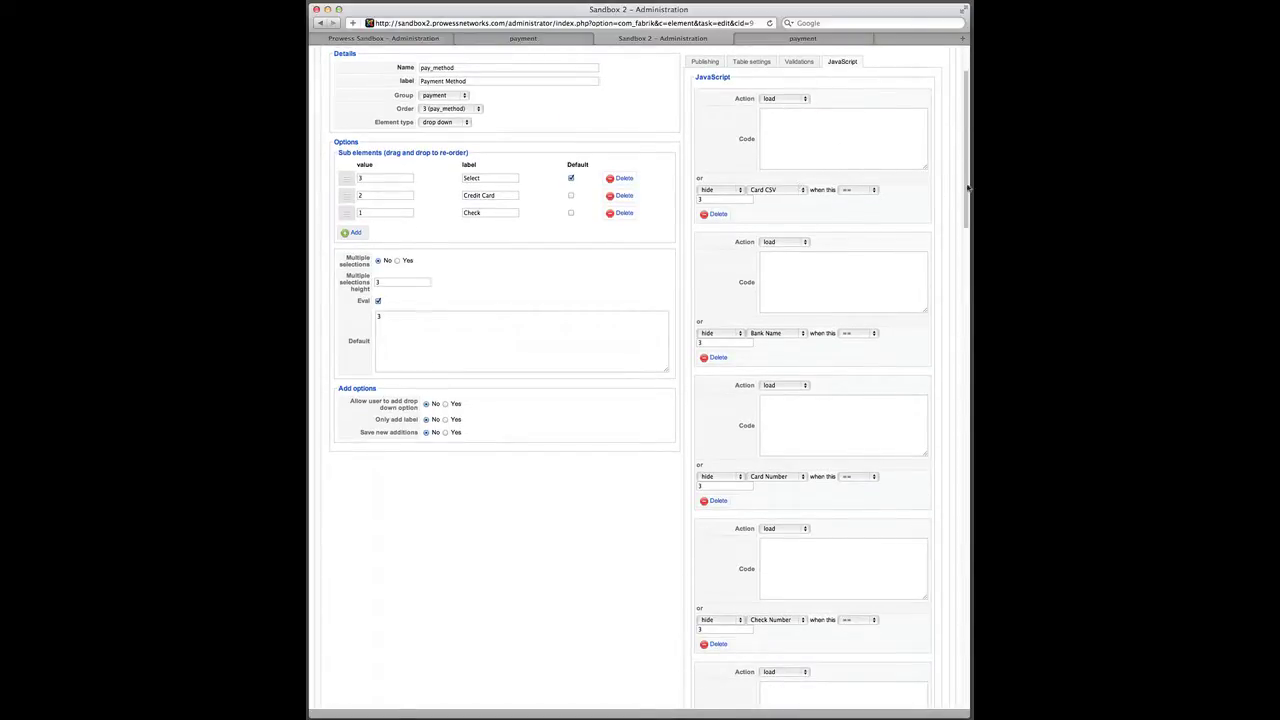
pyautogui.moveTo(967, 187); pyautogui.dragTo(936, 698)
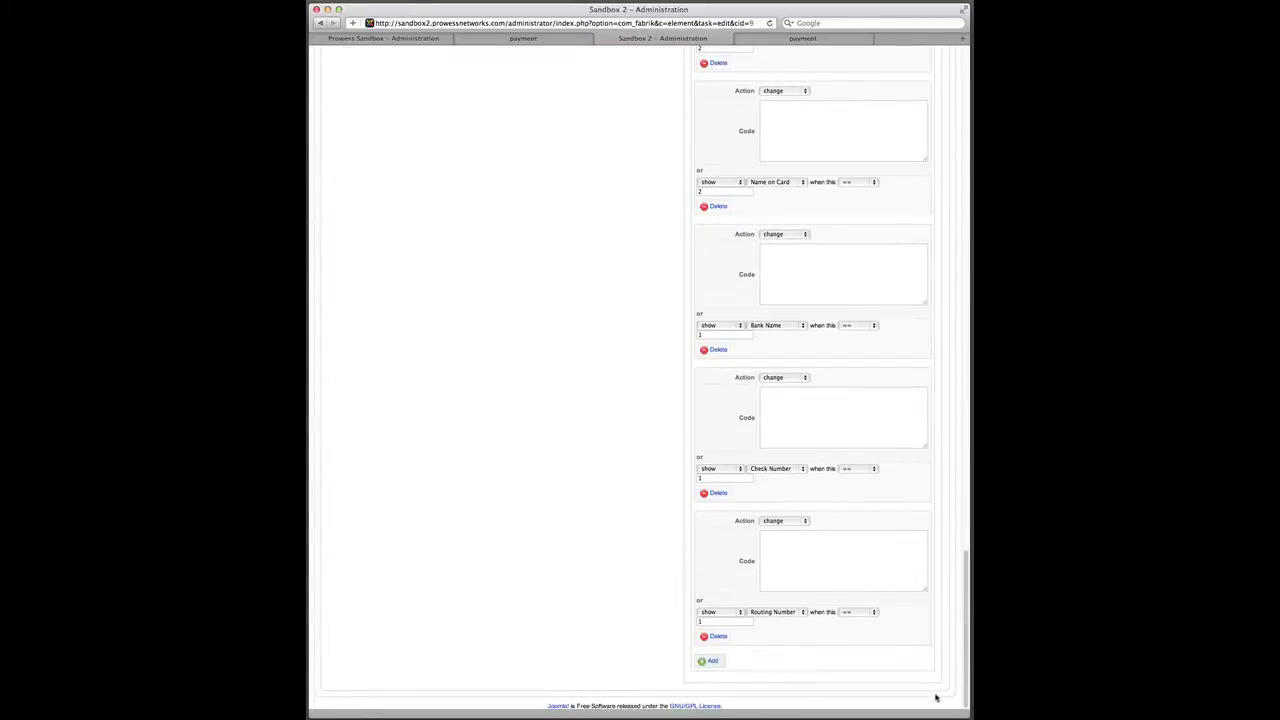
# - Add a JavaScript change action that hides Bank Name when this == 3, the Select option's value
pyautogui.click(709, 661)
pyautogui.click(781, 664)
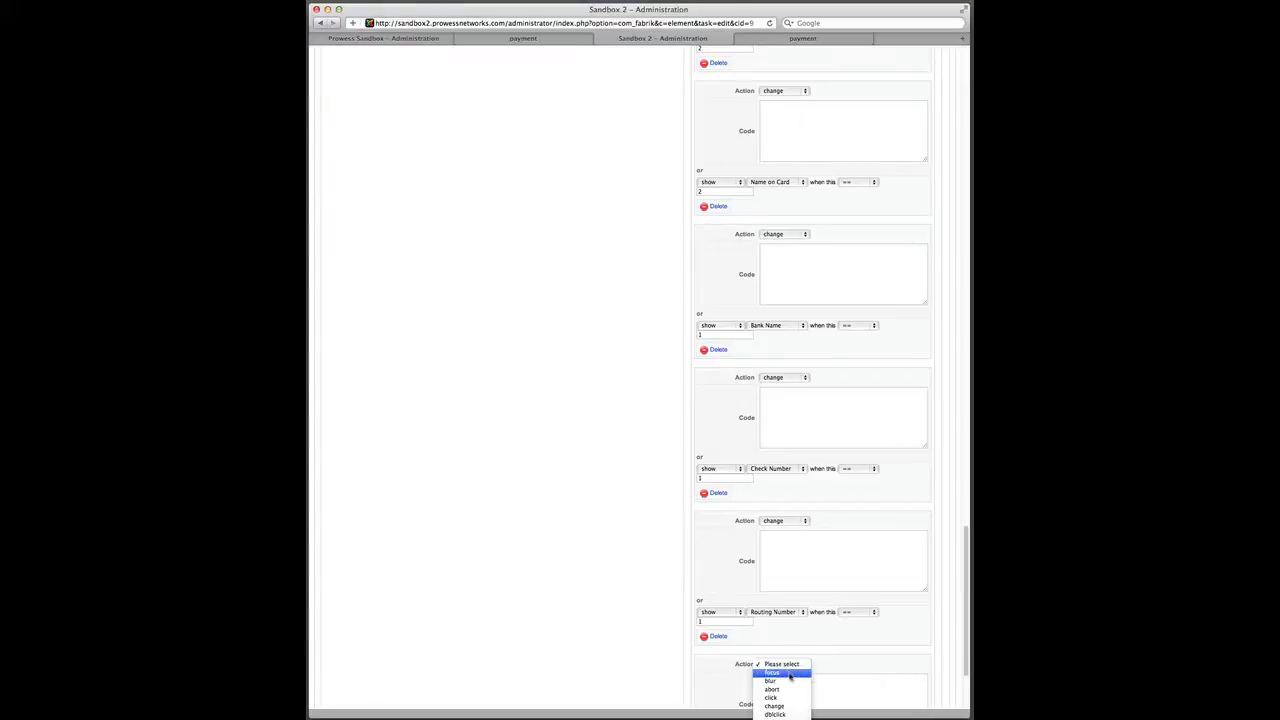
pyautogui.click(775, 706)
pyautogui.scroll(-3, 673, 660)
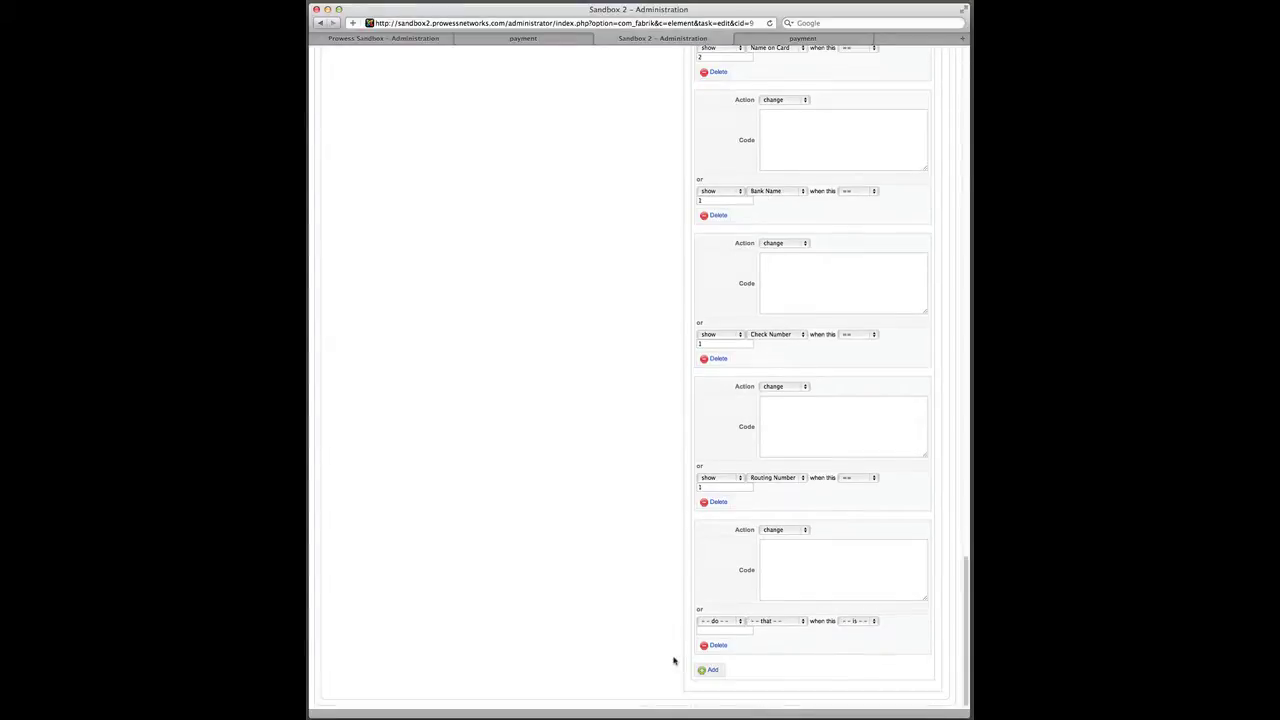
pyautogui.click(738, 622)
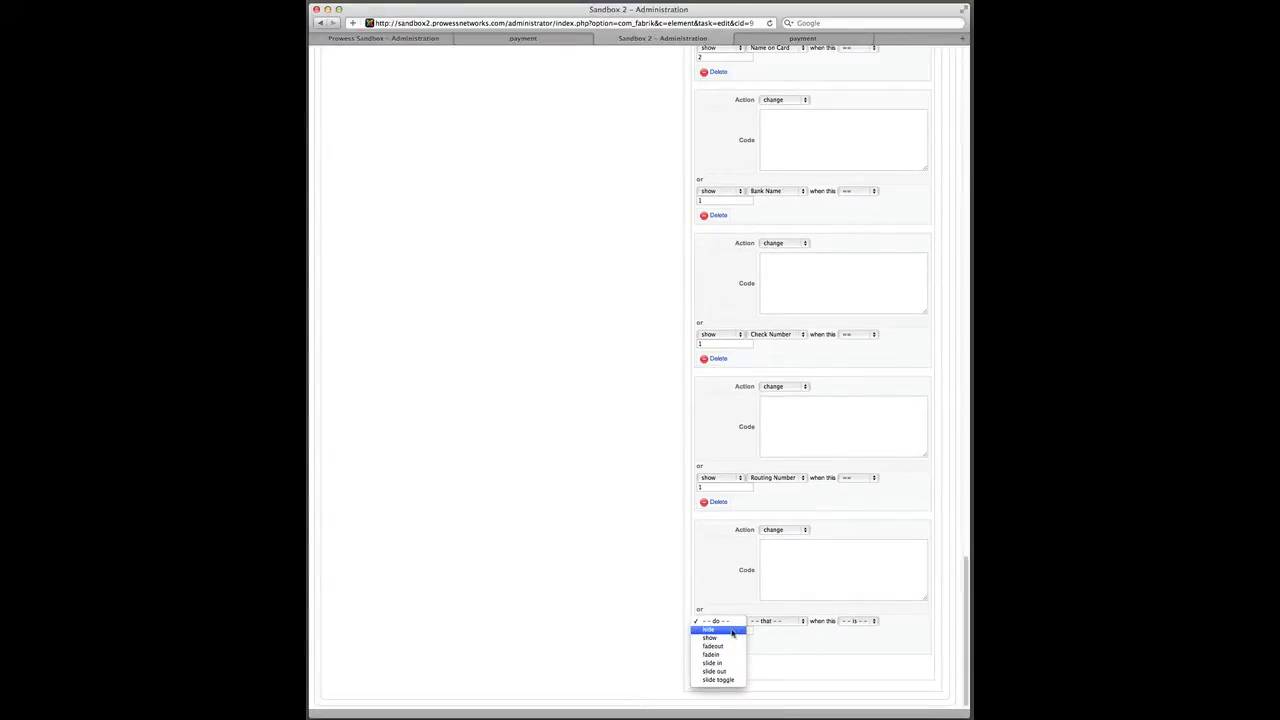
pyautogui.click(733, 630)
pyautogui.click(788, 622)
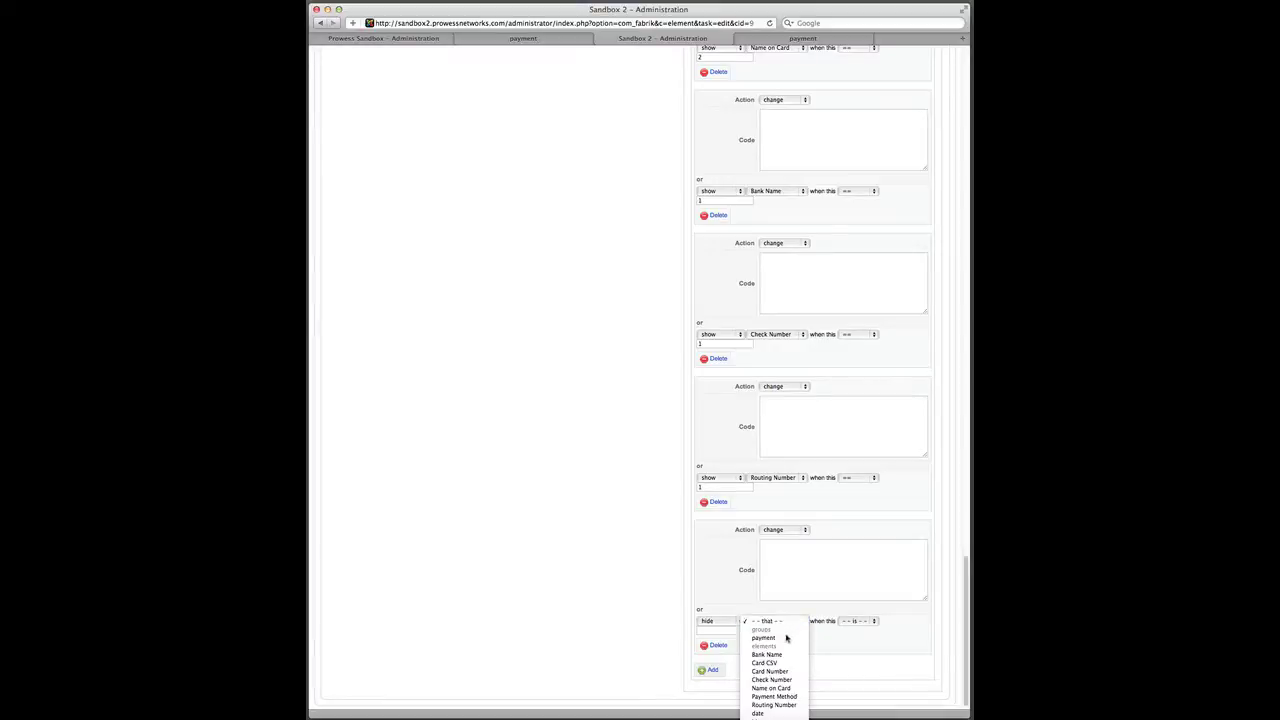
pyautogui.click(765, 655)
pyautogui.click(850, 621)
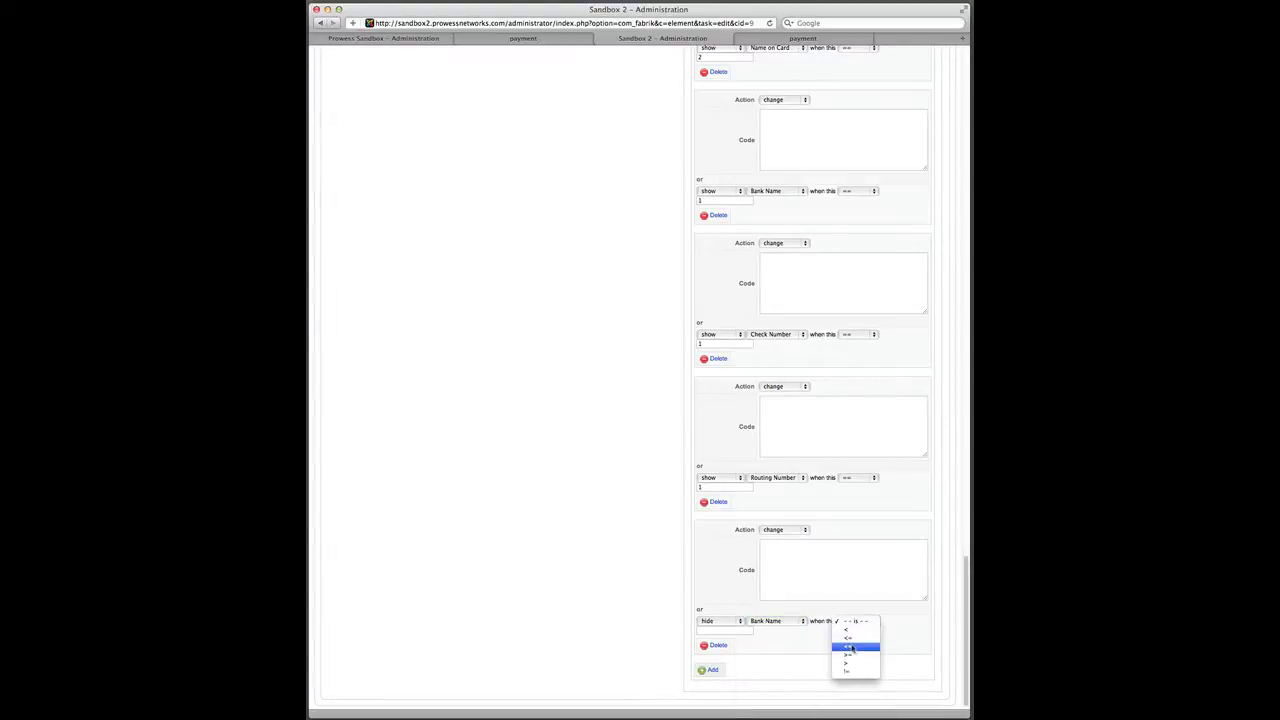
pyautogui.click(851, 648)
pyautogui.click(727, 631)
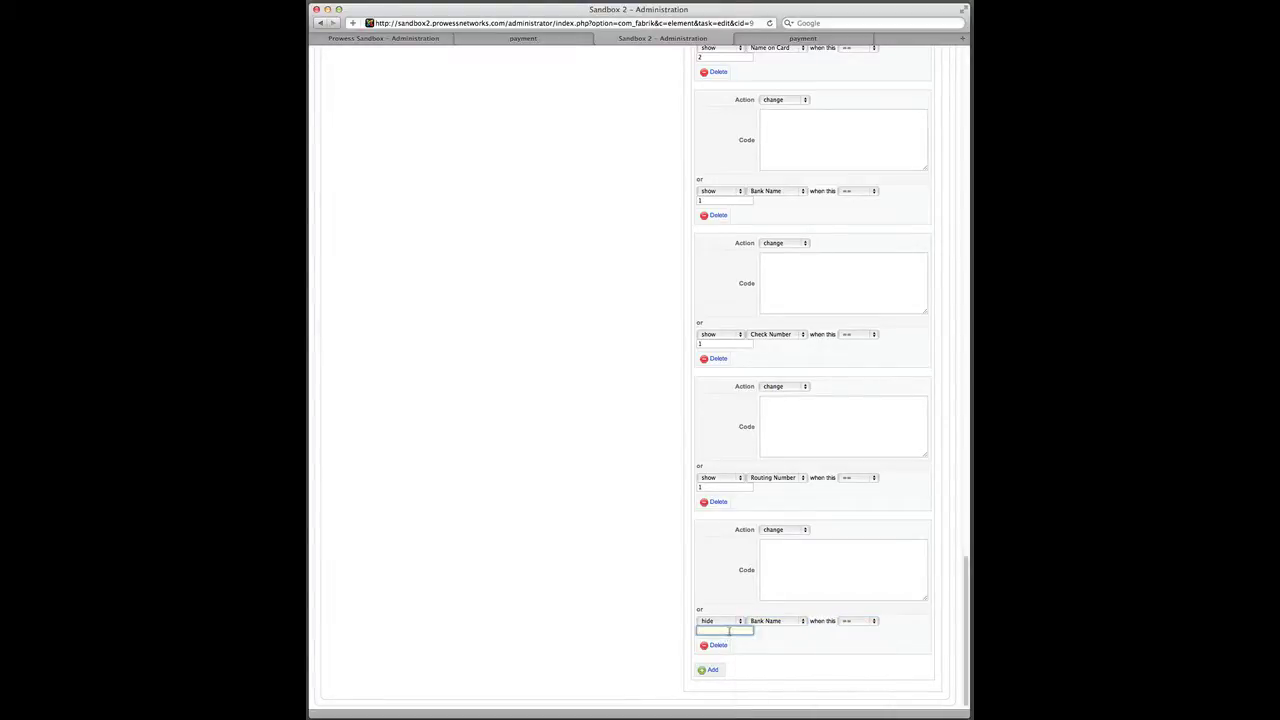
pyautogui.write('1')
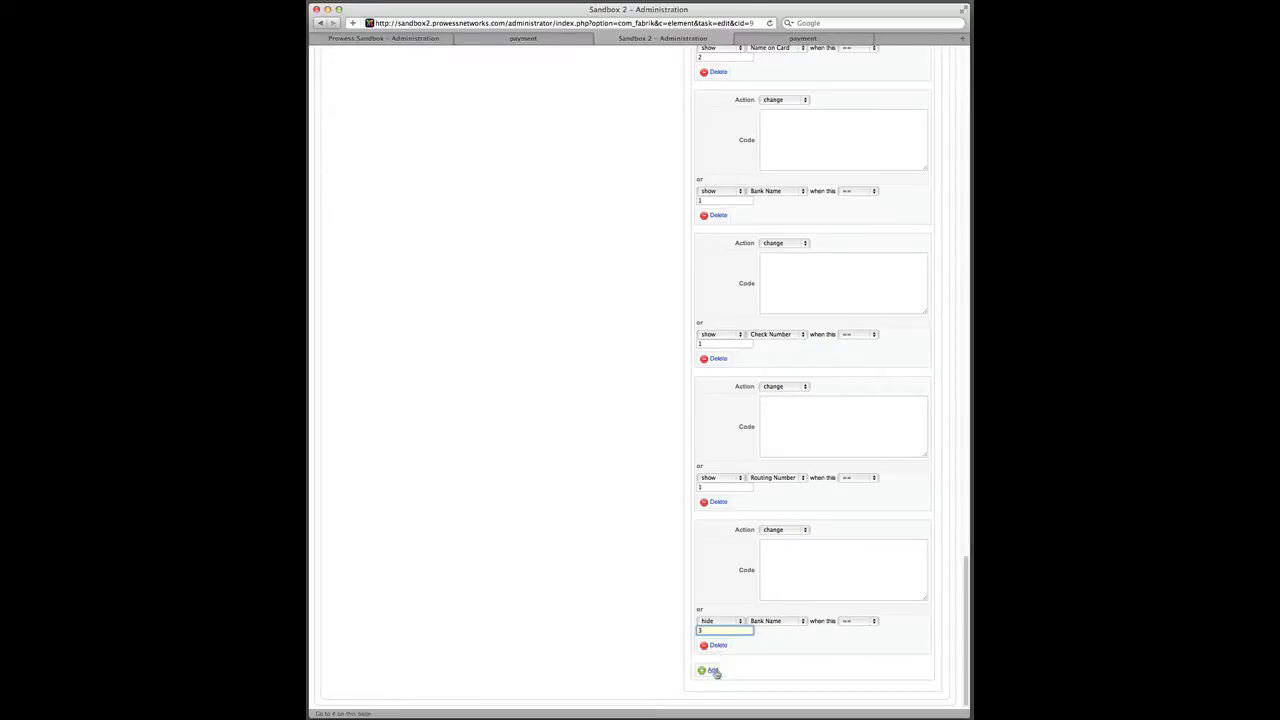
# - Add another JavaScript change action that hides Card CSV when this == 3
pyautogui.click(712, 669)
pyautogui.scroll(-3, 672, 626)
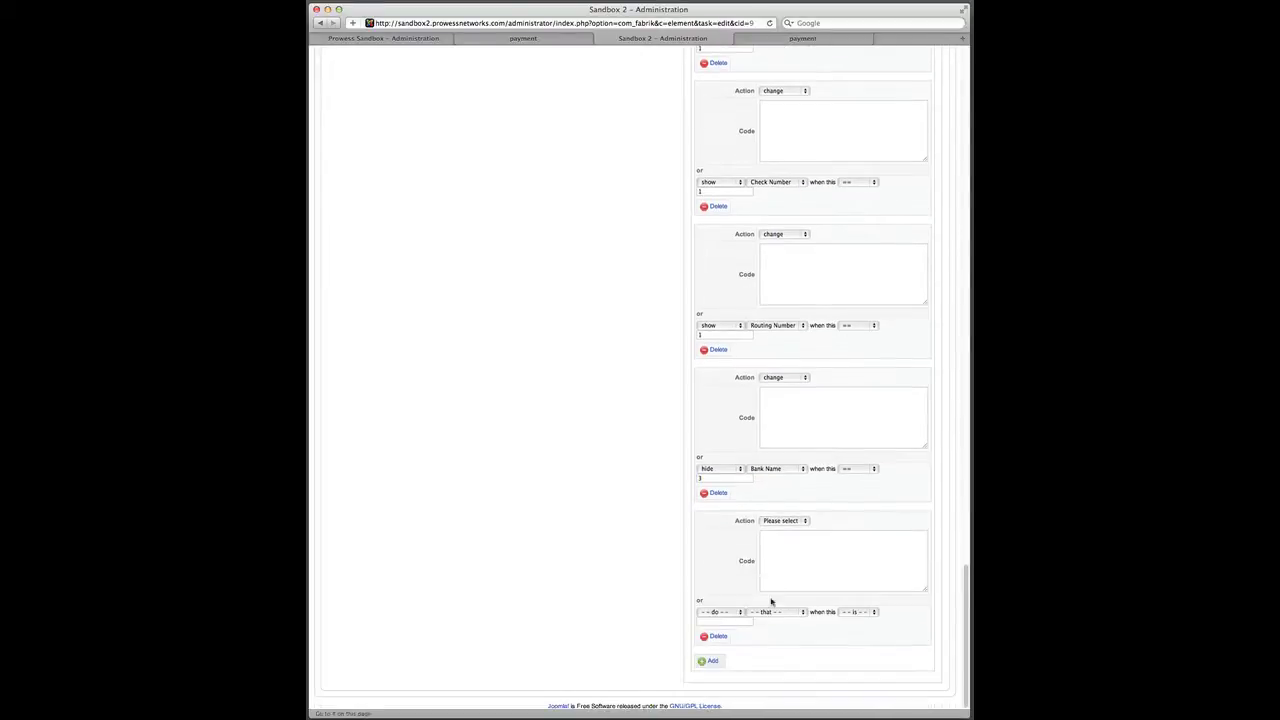
pyautogui.click(790, 521)
pyautogui.click(775, 563)
pyautogui.click(722, 612)
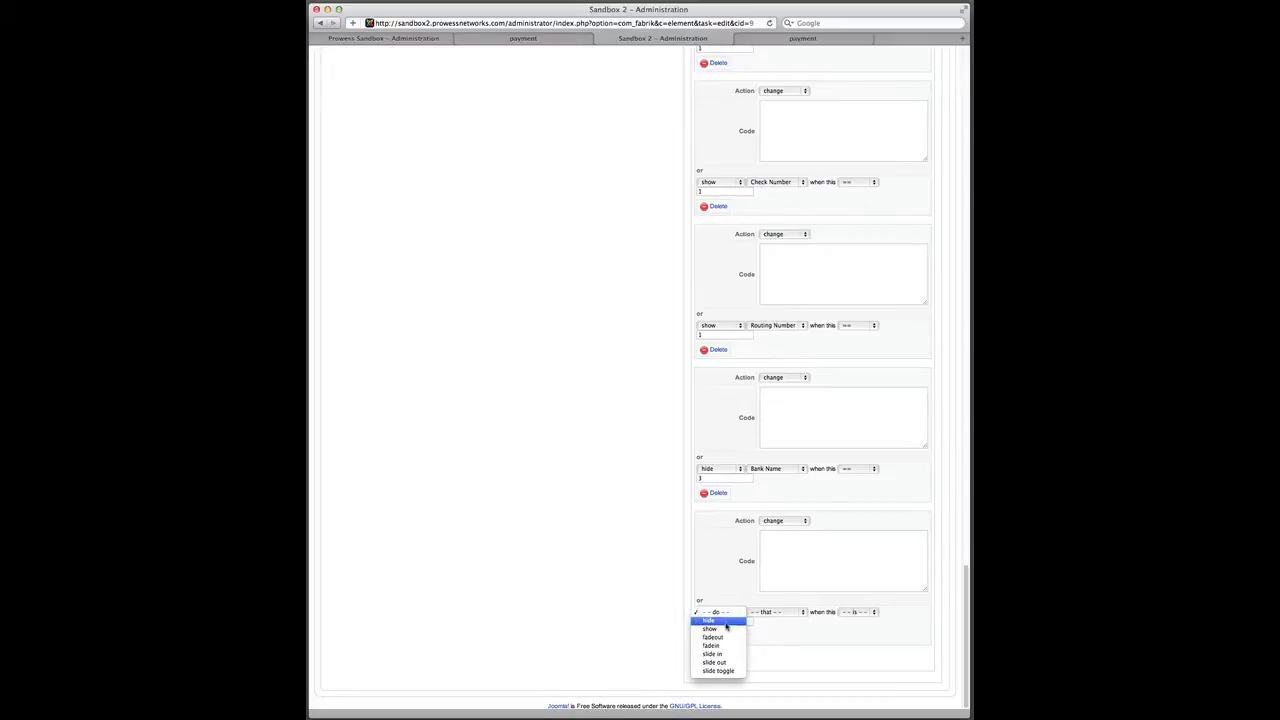
pyautogui.click(727, 622)
pyautogui.click(787, 613)
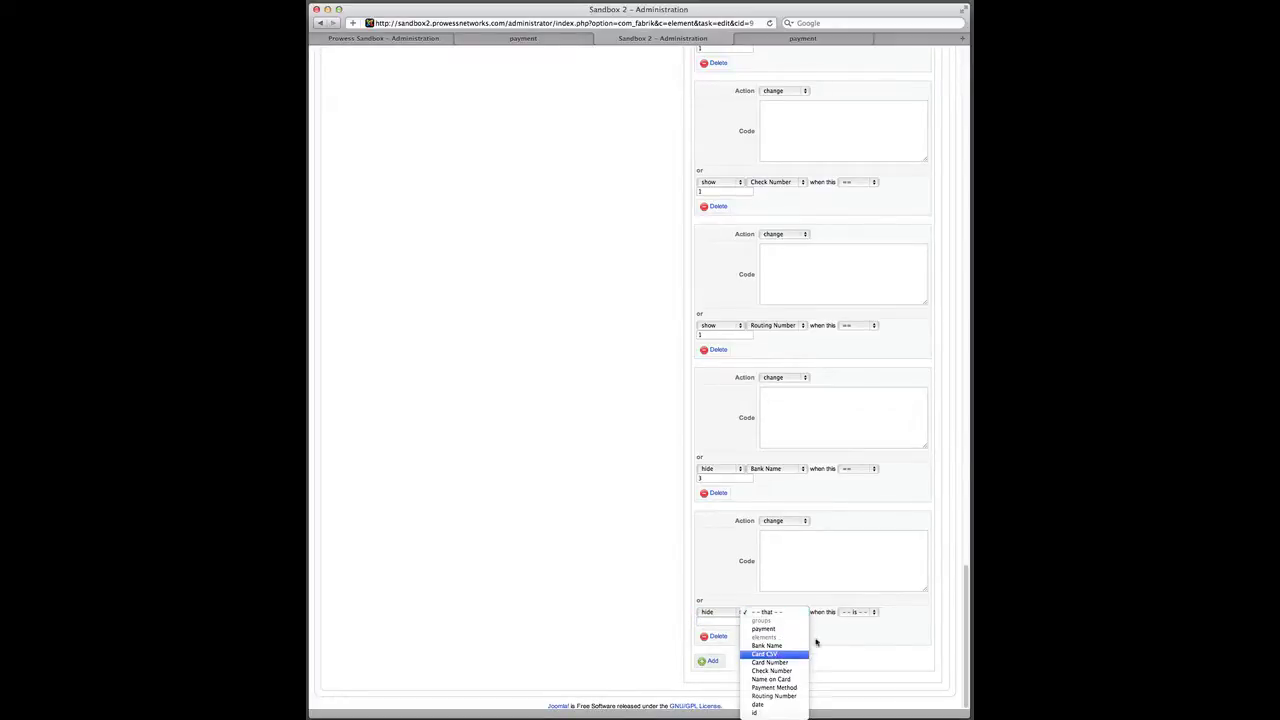
pyautogui.click(765, 654)
pyautogui.click(857, 612)
pyautogui.click(850, 638)
pyautogui.click(712, 621)
pyautogui.write('3')
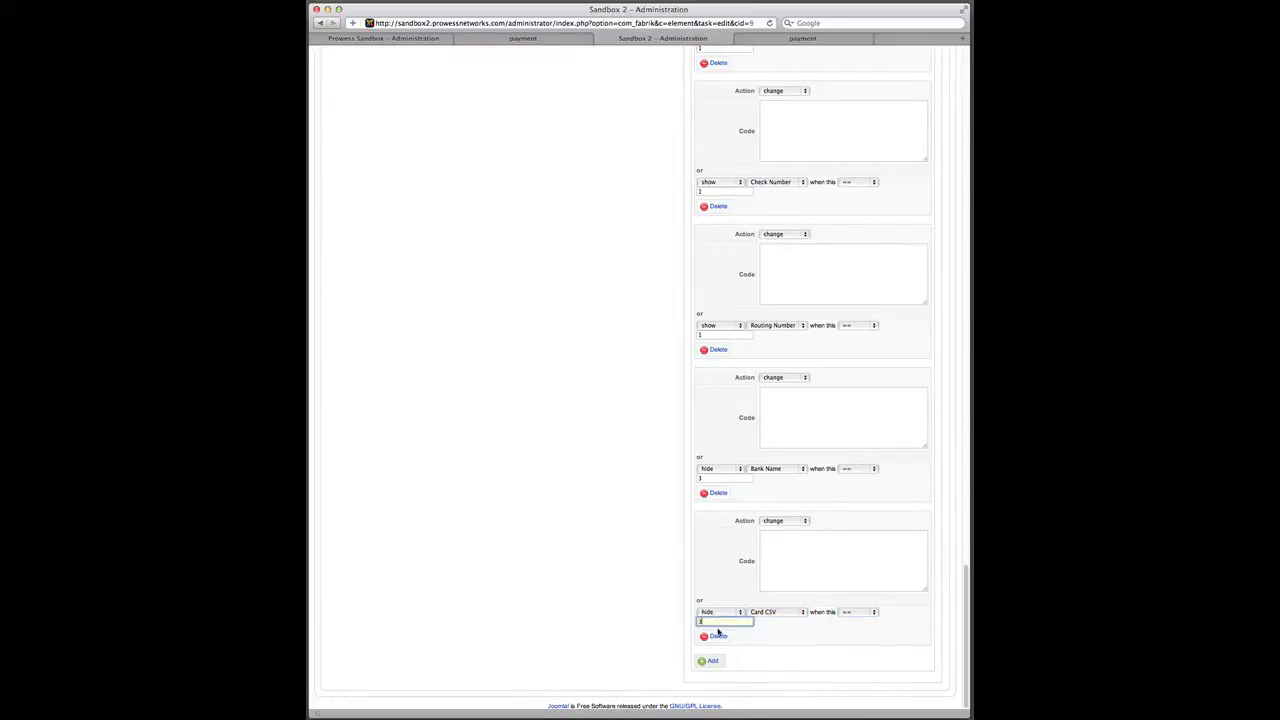
# - Add another JavaScript change action that hides Card Number when this == 3
pyautogui.click(709, 660)
pyautogui.scroll(-3, 707, 645)
pyautogui.click(783, 521)
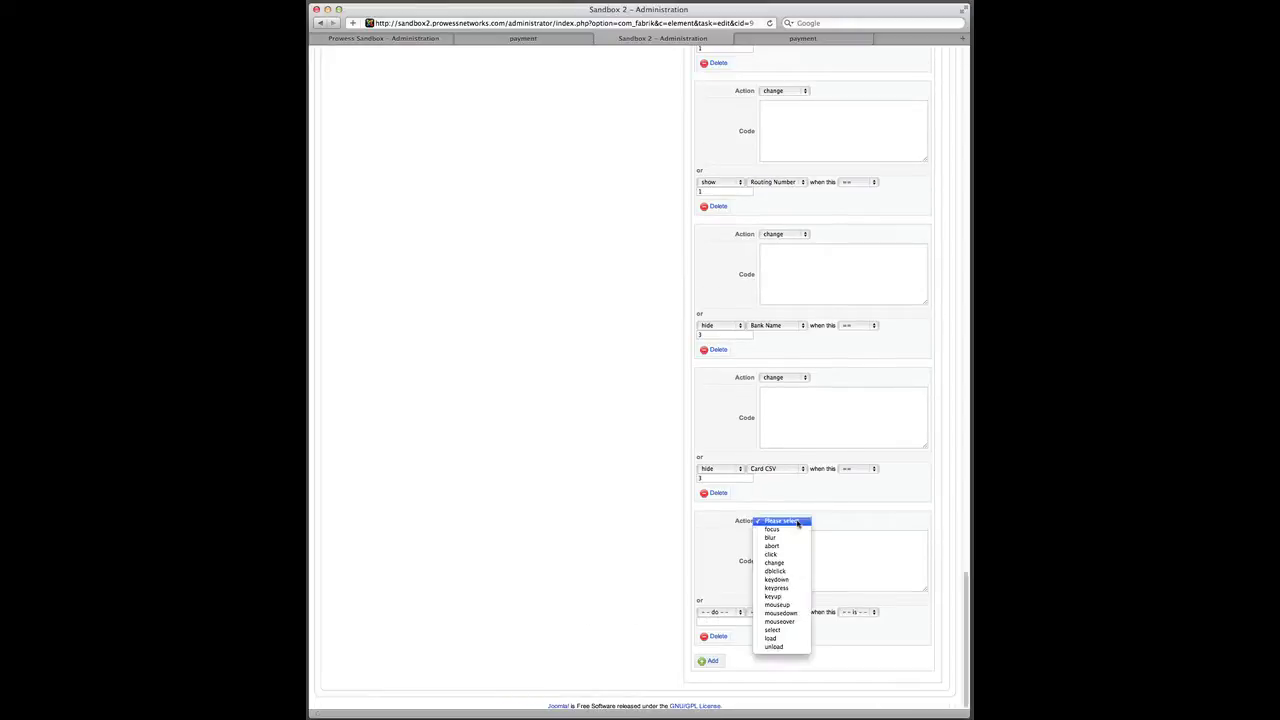
pyautogui.click(774, 563)
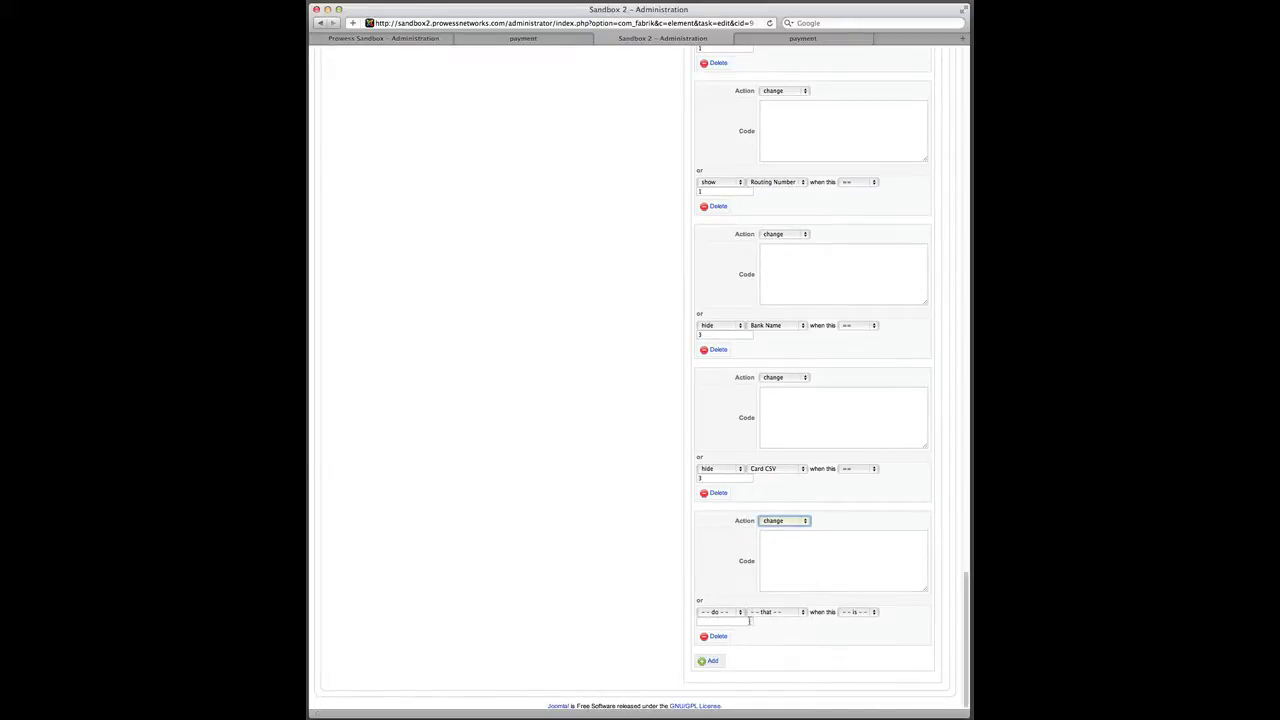
pyautogui.click(728, 612)
pyautogui.click(727, 622)
pyautogui.click(790, 612)
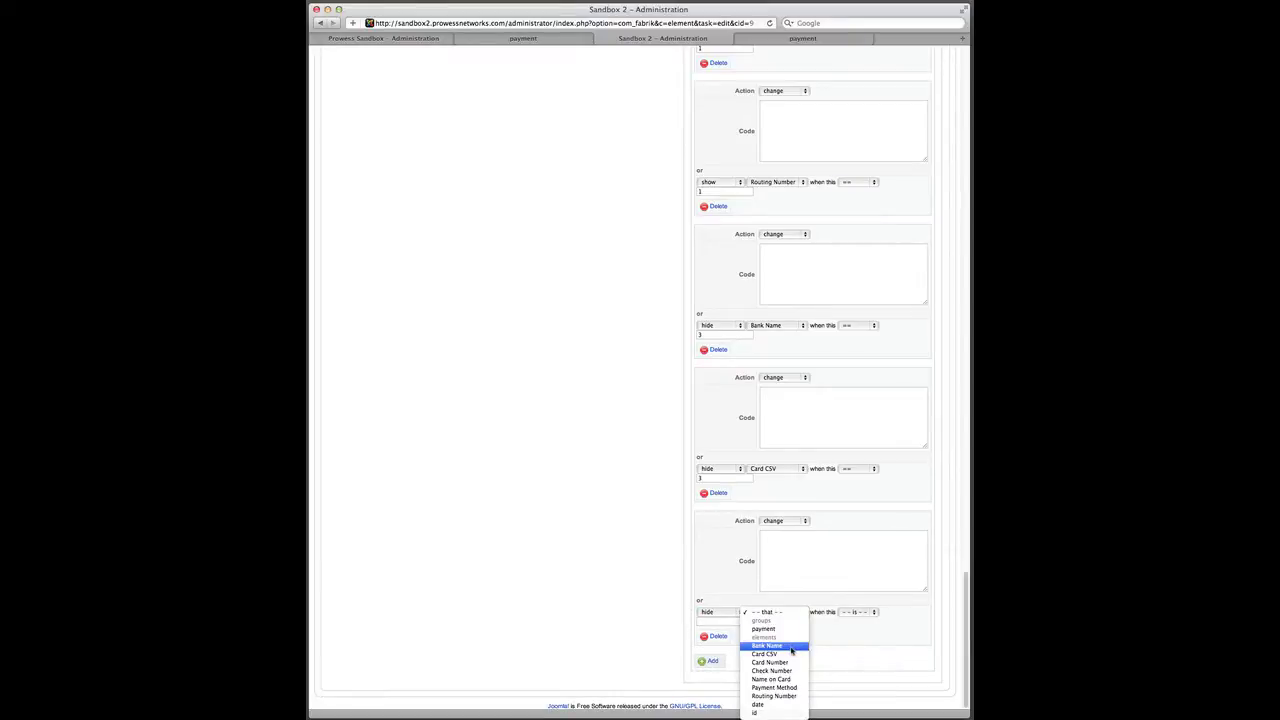
pyautogui.click(789, 662)
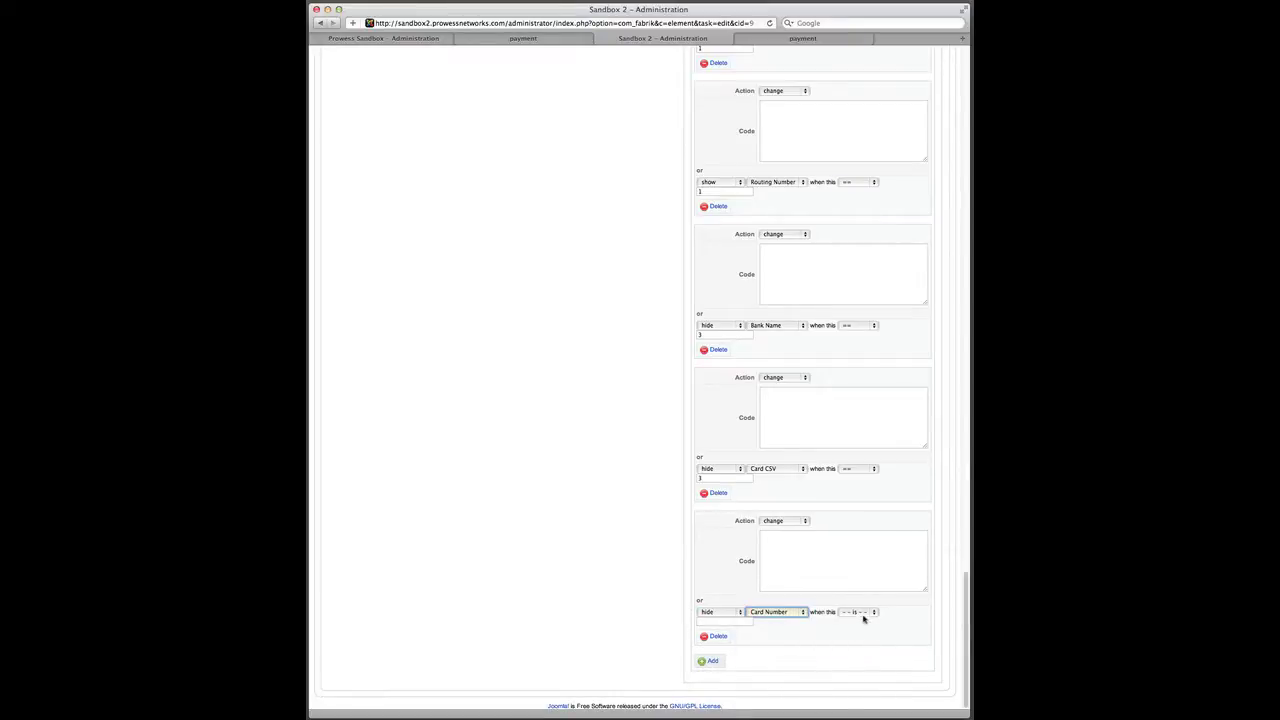
pyautogui.click(858, 612)
pyautogui.click(857, 636)
pyautogui.click(724, 621)
pyautogui.write('3')
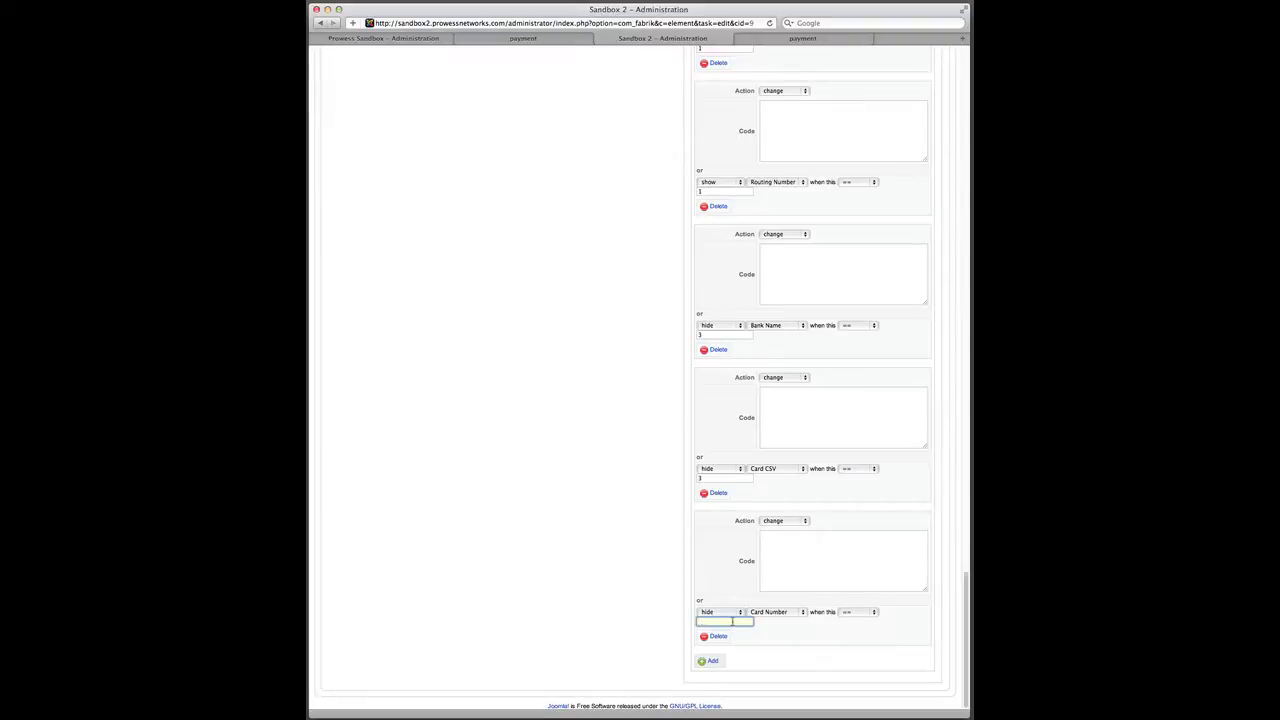
# - Add another JavaScript change action that hides Check Number when this == 3
pyautogui.click(715, 665)
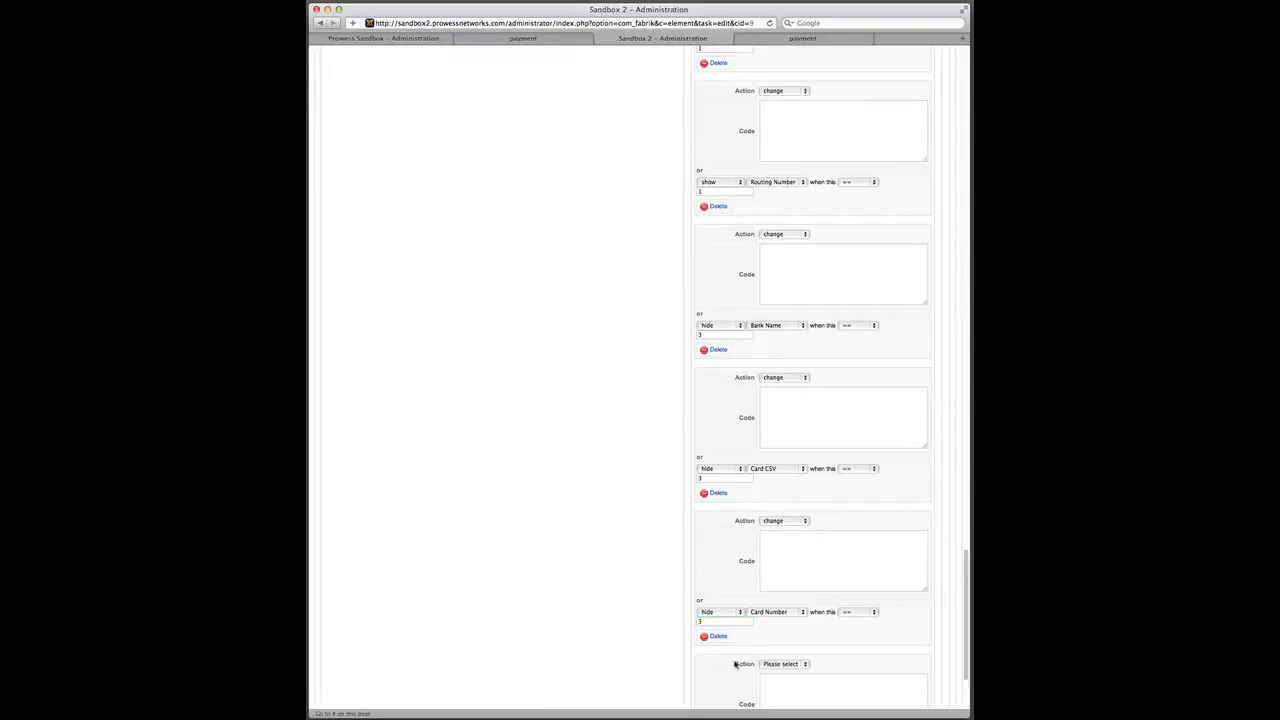
pyautogui.scroll(-3, 619, 640)
pyautogui.click(784, 520)
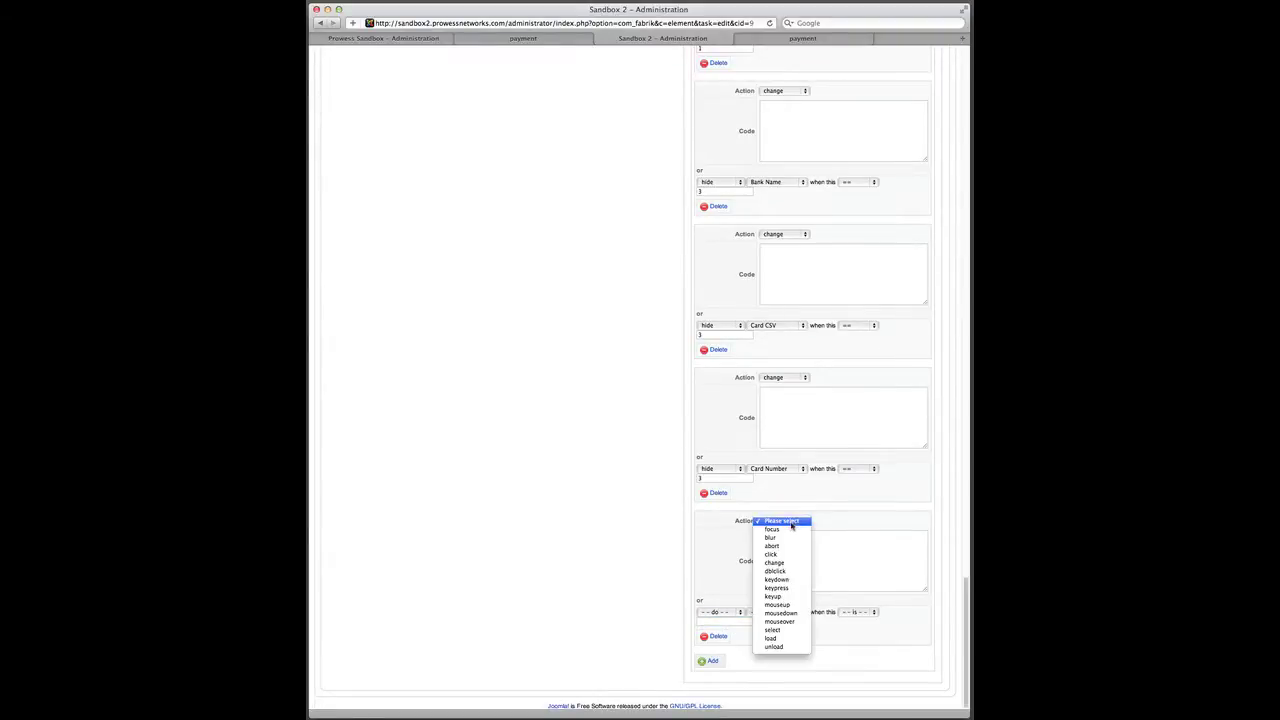
pyautogui.click(782, 560)
pyautogui.click(737, 611)
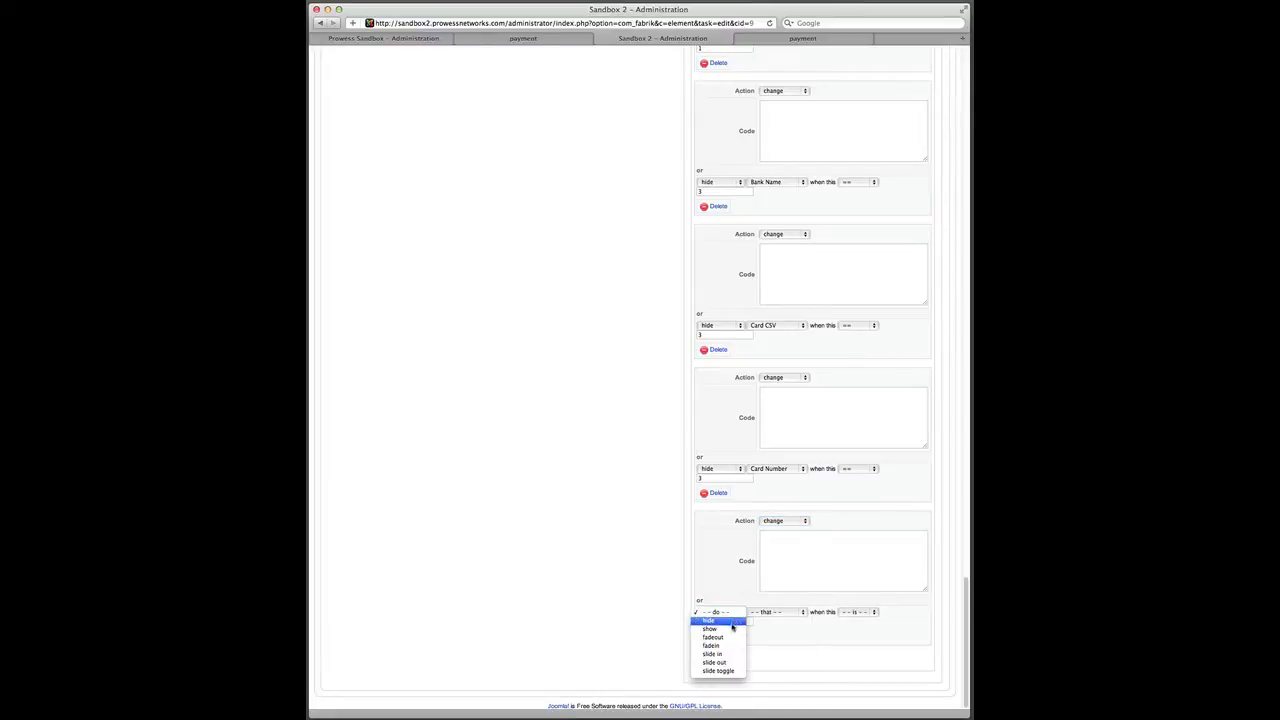
pyautogui.click(728, 620)
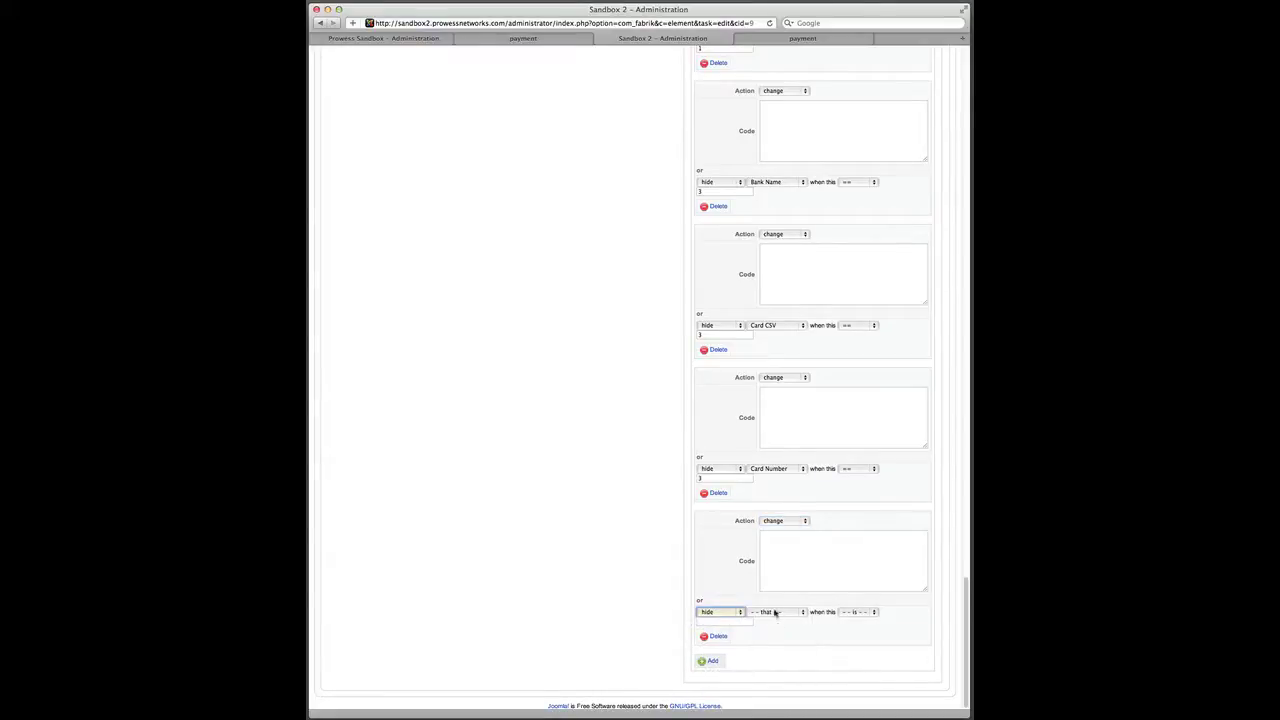
pyautogui.click(786, 612)
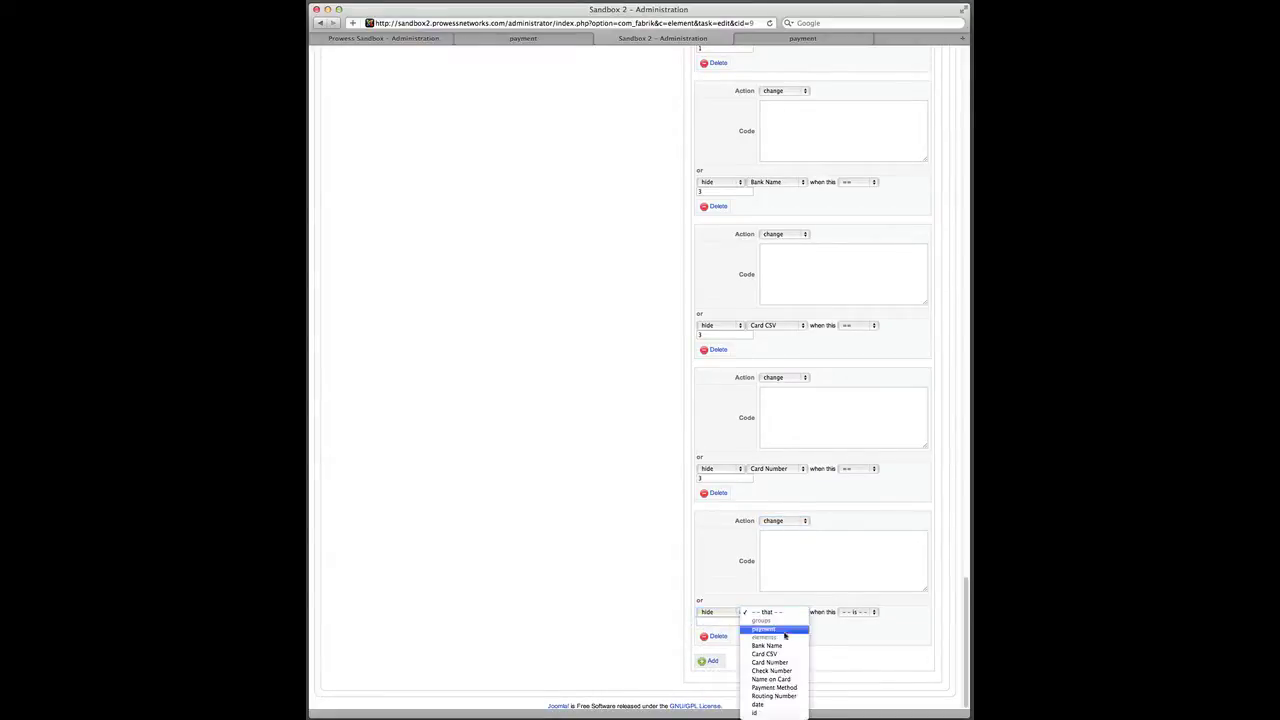
pyautogui.click(772, 670)
pyautogui.click(857, 612)
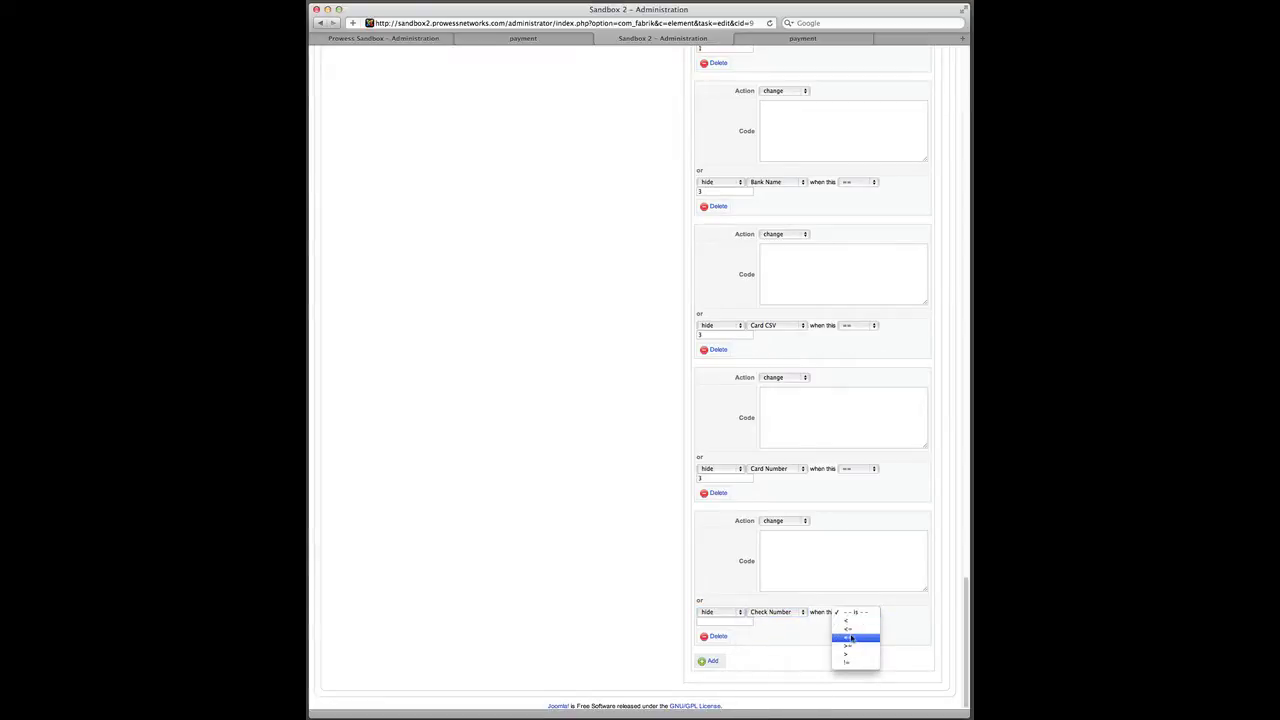
pyautogui.click(855, 629)
pyautogui.click(720, 621)
pyautogui.write('3')
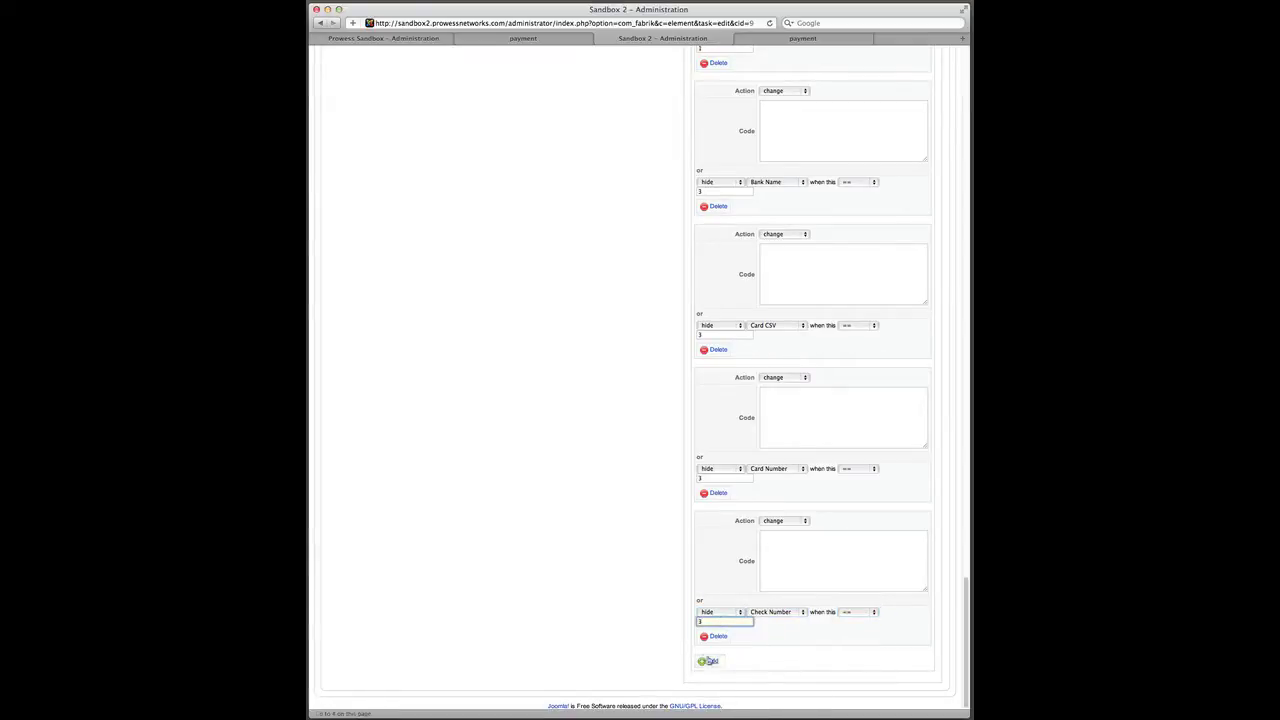
# - Add another JavaScript change action that hides Name on Card when this == 3
pyautogui.click(710, 661)
pyautogui.scroll(-2, 655, 625)
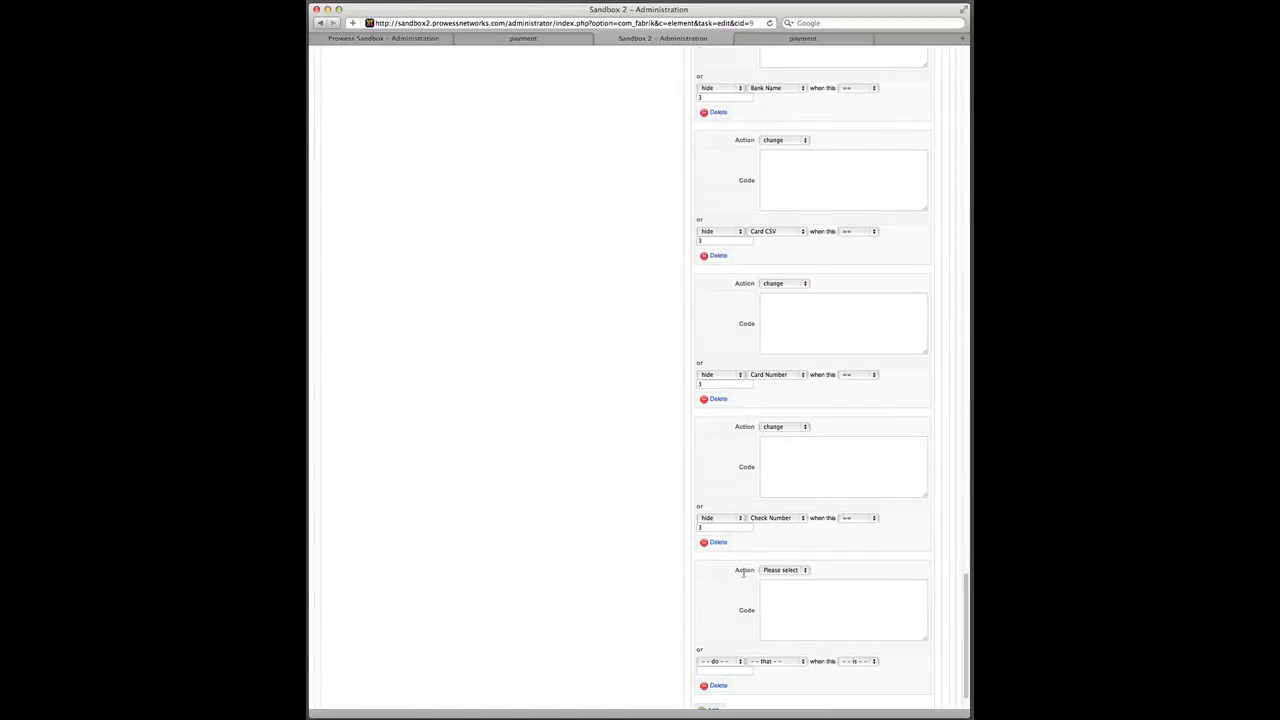
pyautogui.click(784, 570)
pyautogui.click(772, 614)
pyautogui.click(650, 630)
pyautogui.scroll(-1, 706, 640)
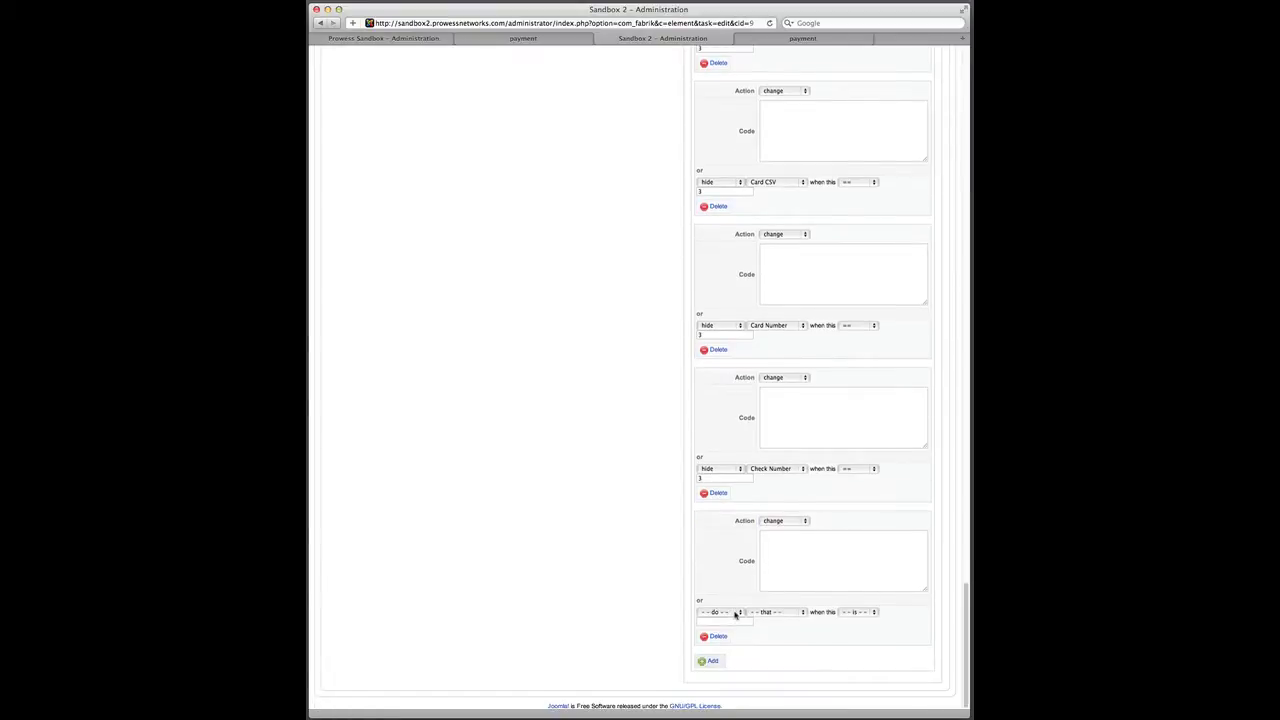
pyautogui.click(736, 613)
pyautogui.click(729, 622)
pyautogui.click(784, 612)
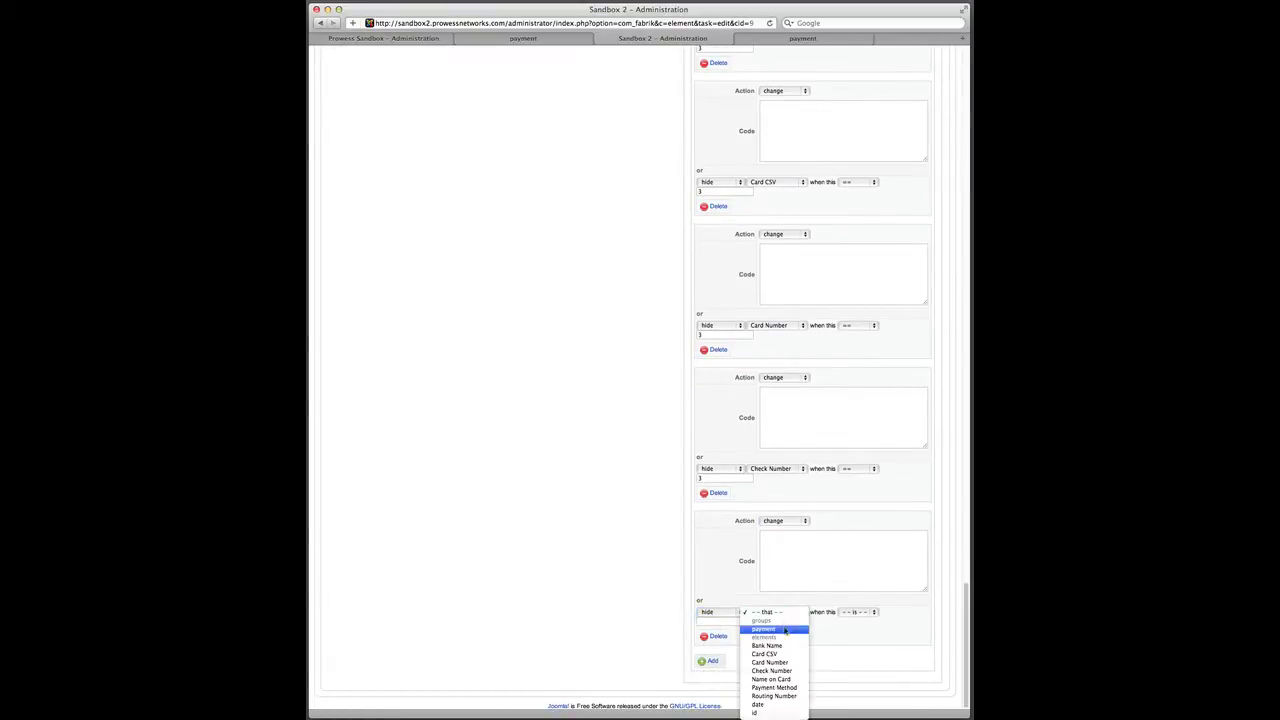
pyautogui.click(779, 679)
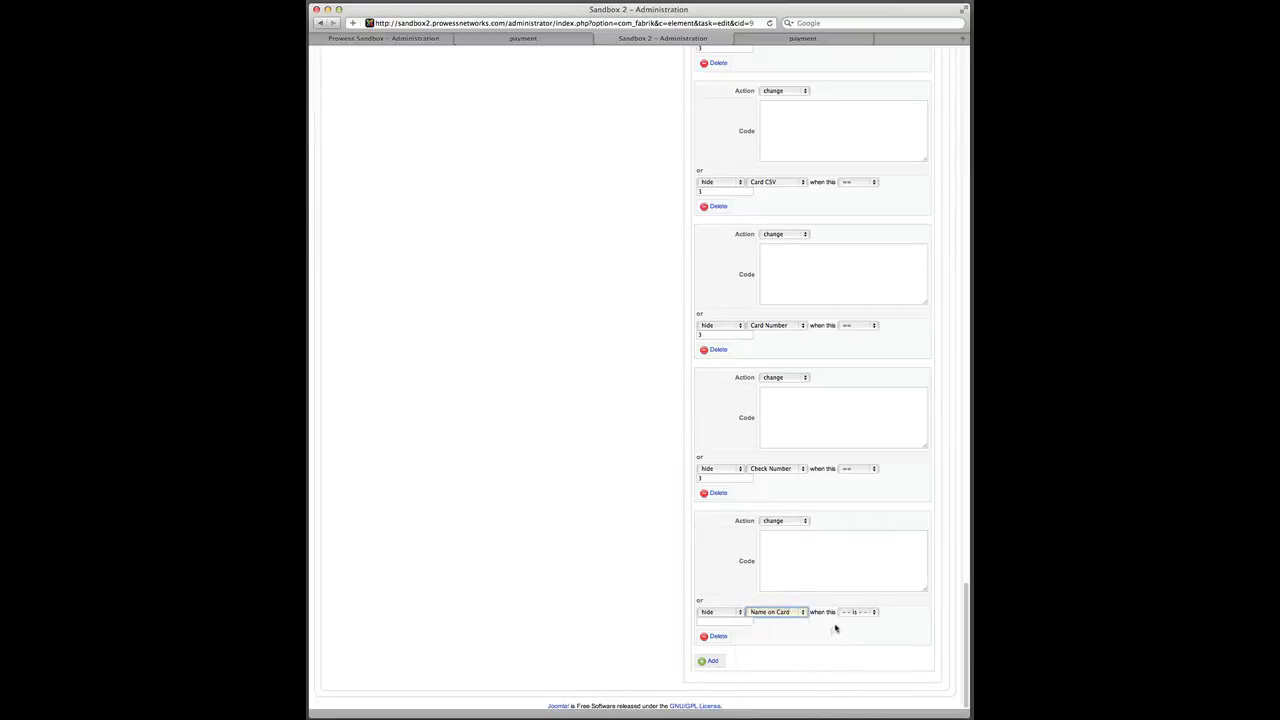
pyautogui.click(853, 613)
pyautogui.click(849, 637)
pyautogui.press('Tab')
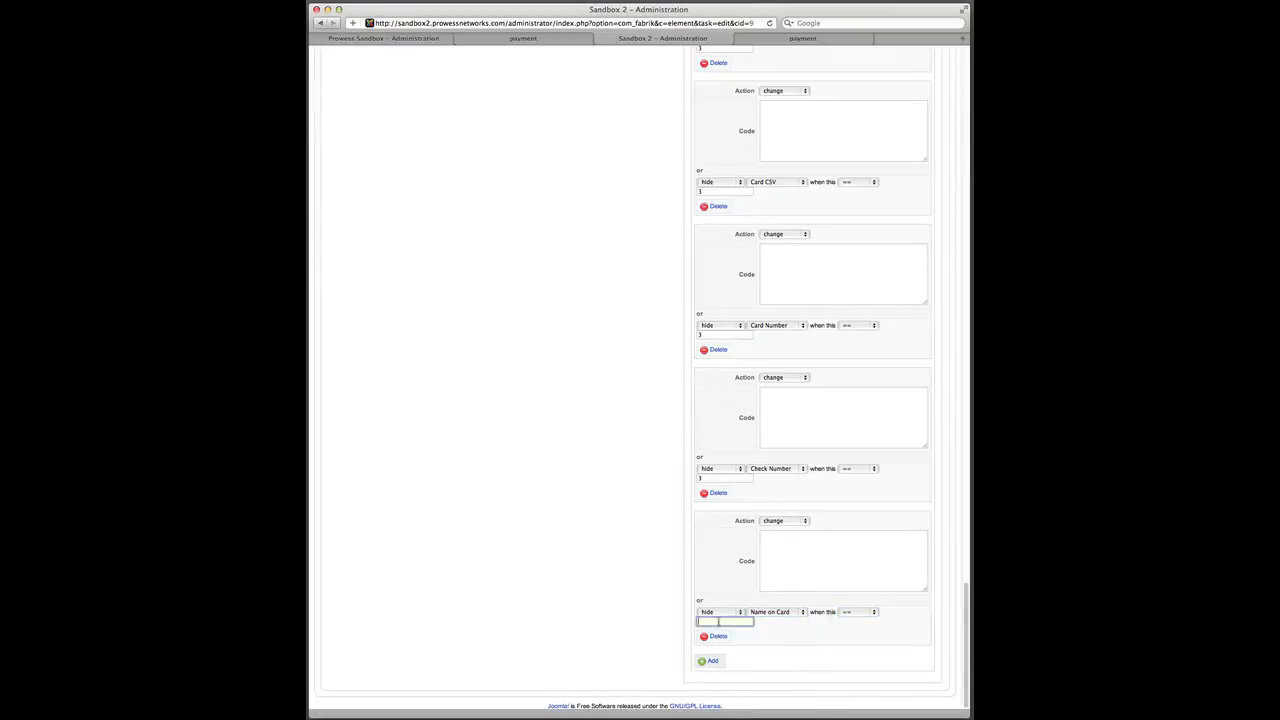
# - Add another JavaScript change action that hides Routing Number when this == 3
pyautogui.click(712, 662)
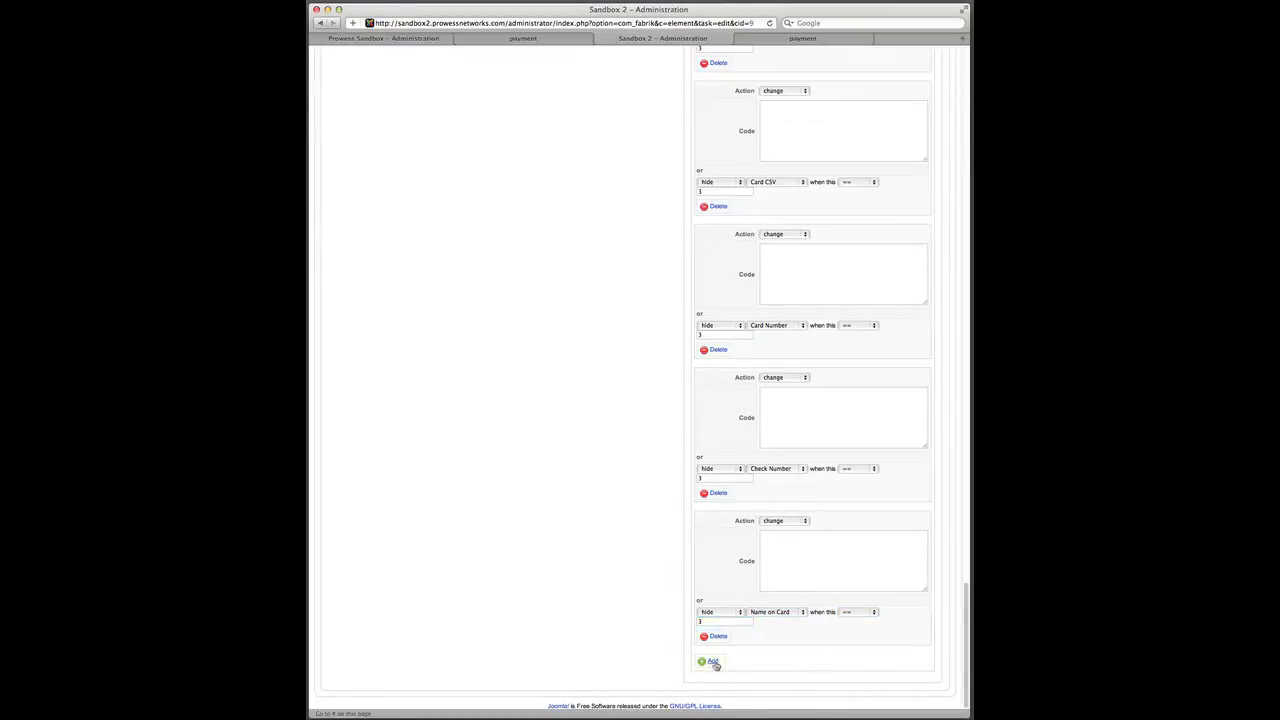
pyautogui.scroll(-3, 782, 623)
pyautogui.click(784, 521)
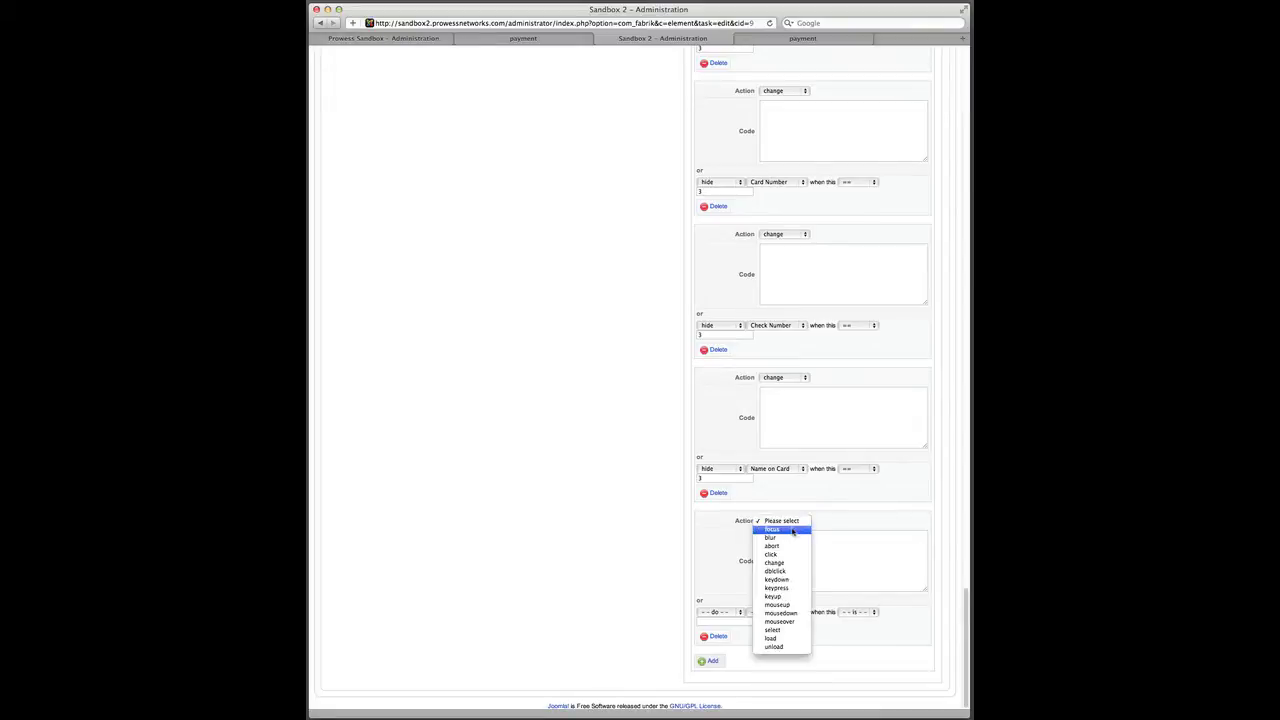
pyautogui.click(780, 563)
pyautogui.click(728, 612)
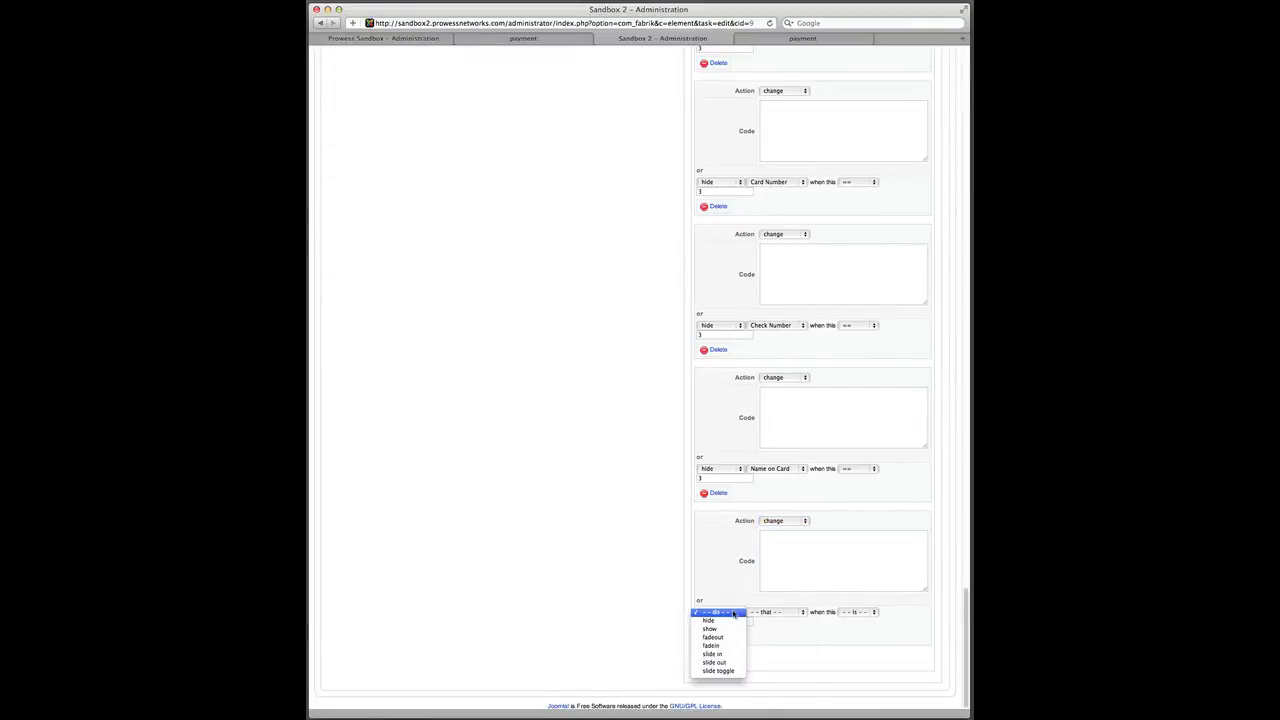
pyautogui.click(728, 621)
pyautogui.click(789, 613)
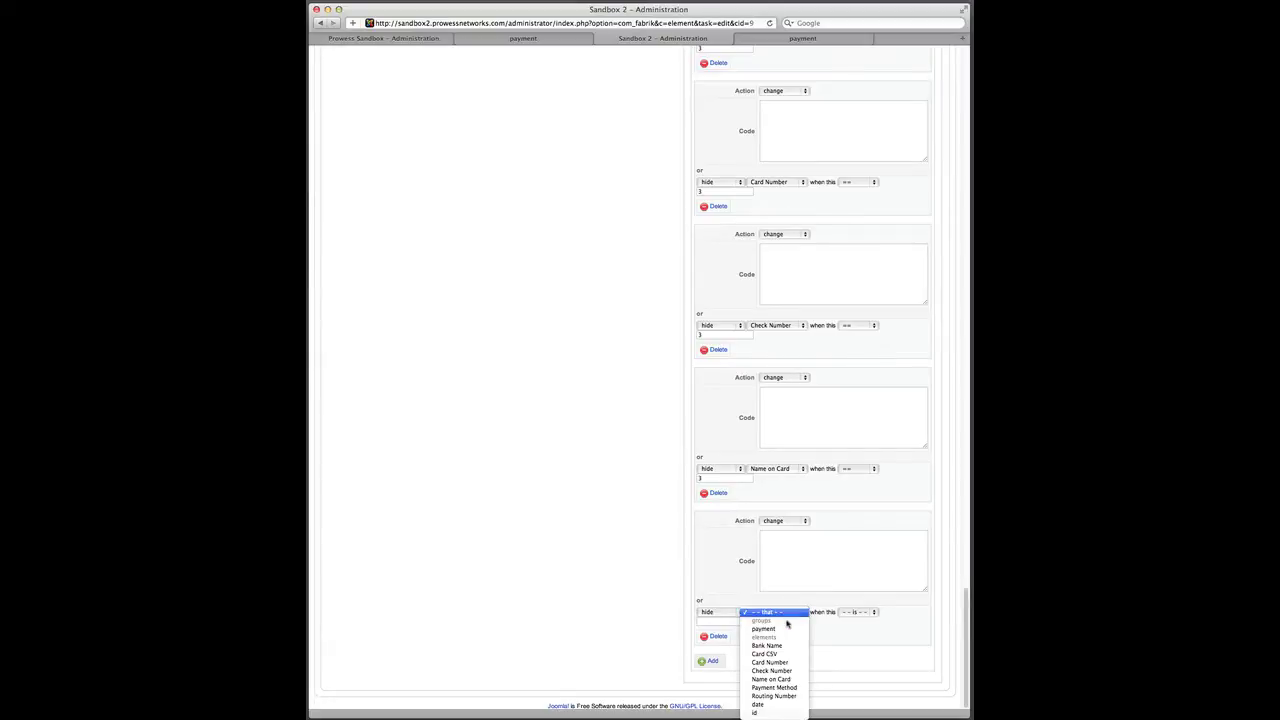
pyautogui.click(778, 696)
pyautogui.click(857, 612)
pyautogui.click(857, 640)
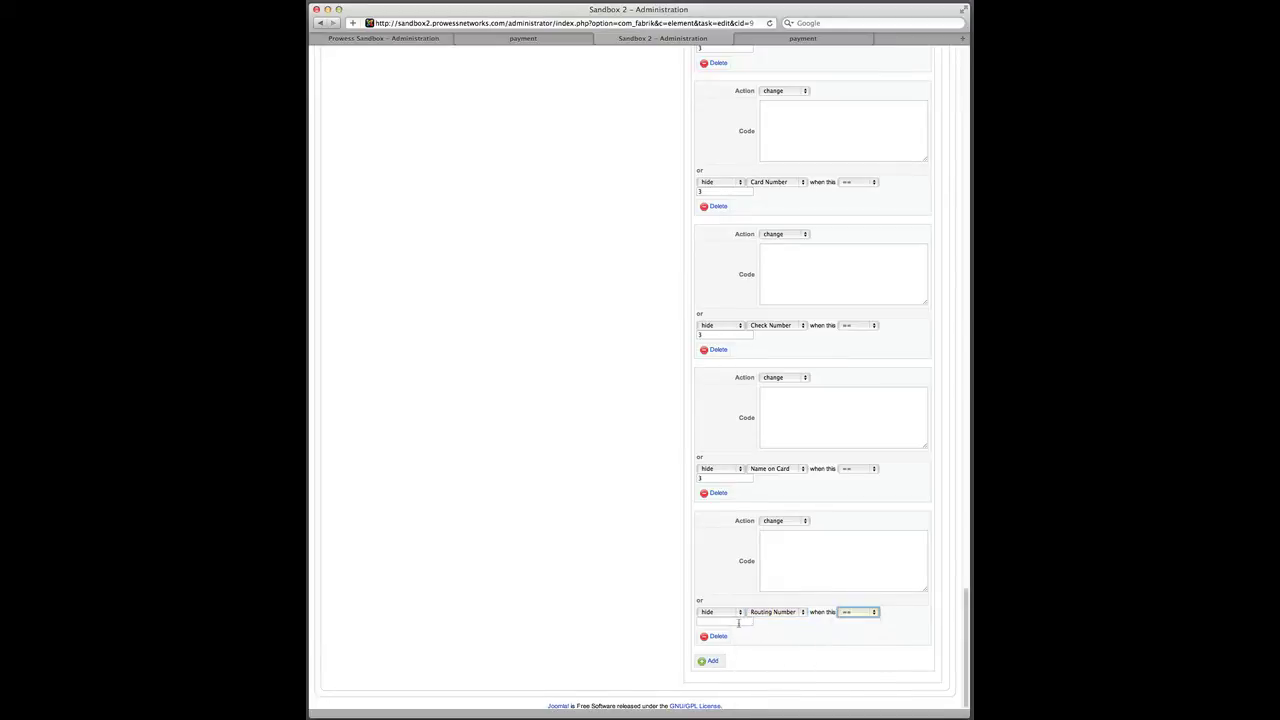
pyautogui.click(738, 622)
pyautogui.write('3')
pyautogui.click(613, 641)
# - Save the pay_method element and reload the Make Payment form on the public site
pyautogui.scroll(15, 966, 636)
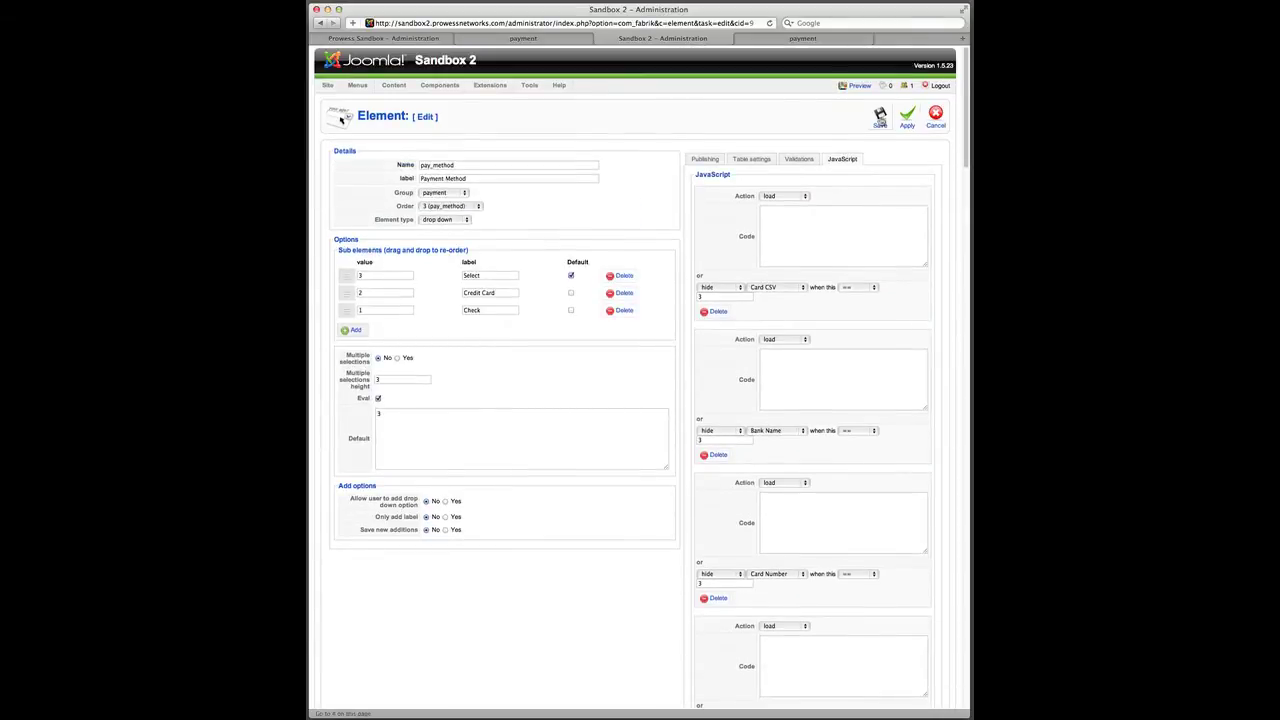
pyautogui.click(880, 116)
pyautogui.click(812, 40)
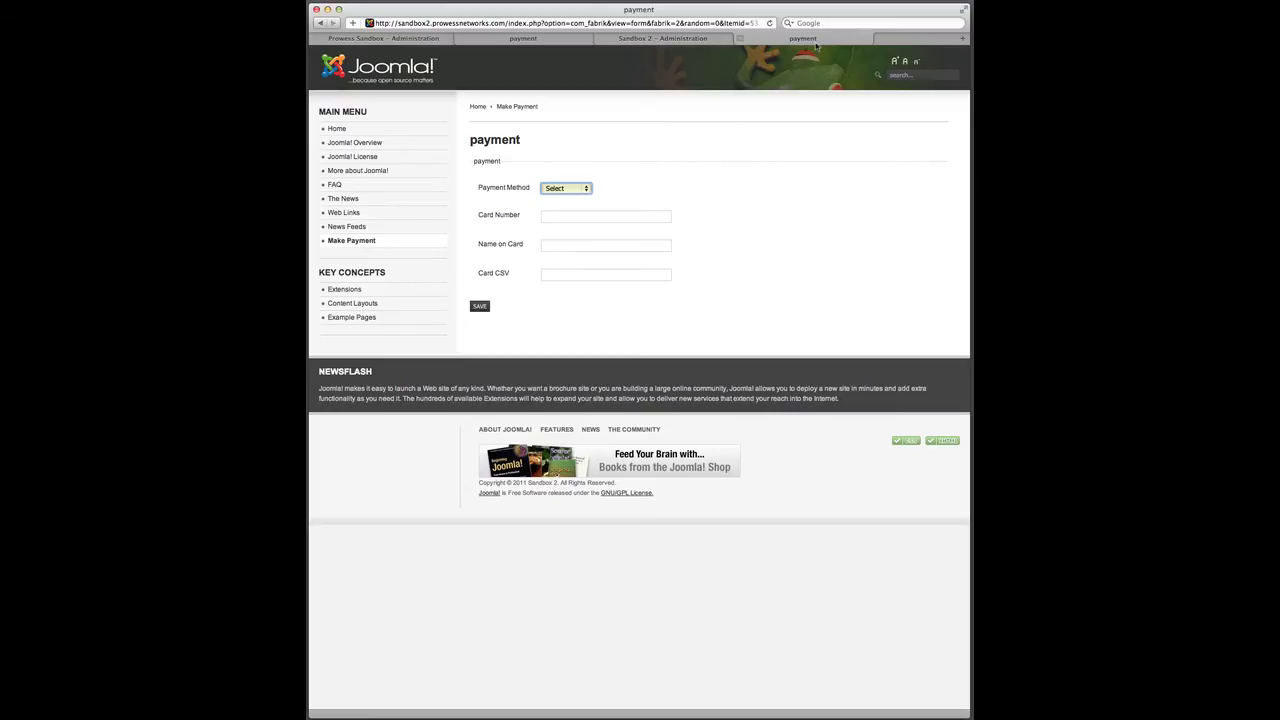
pyautogui.click(368, 244)
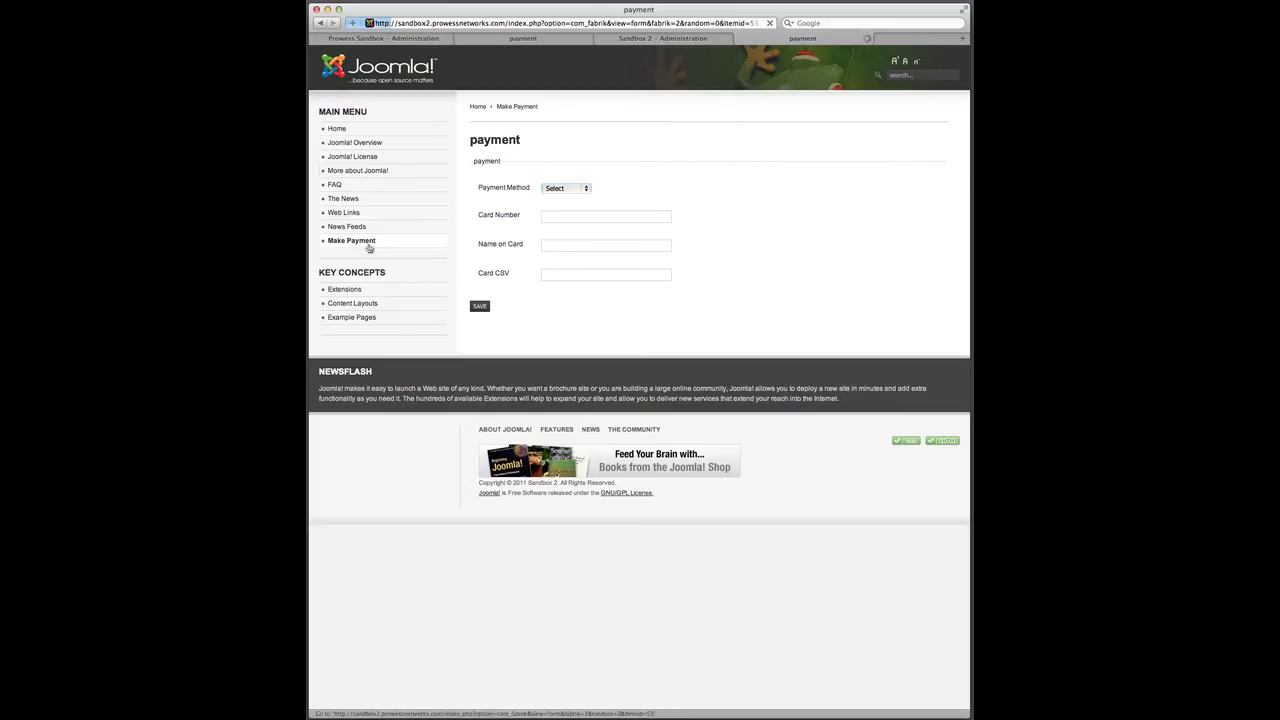
# - Test the payment form by switching Payment Method to Credit Card, to Check and back to Select
pyautogui.click(588, 190)
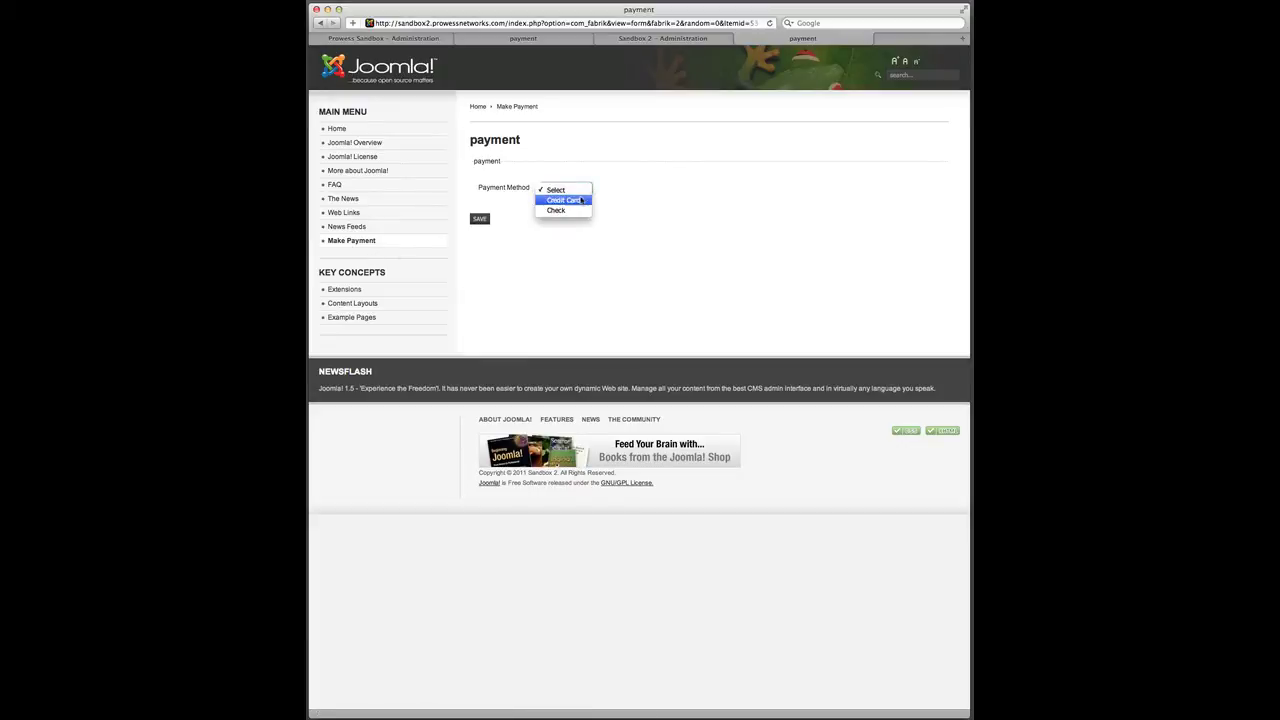
pyautogui.click(581, 200)
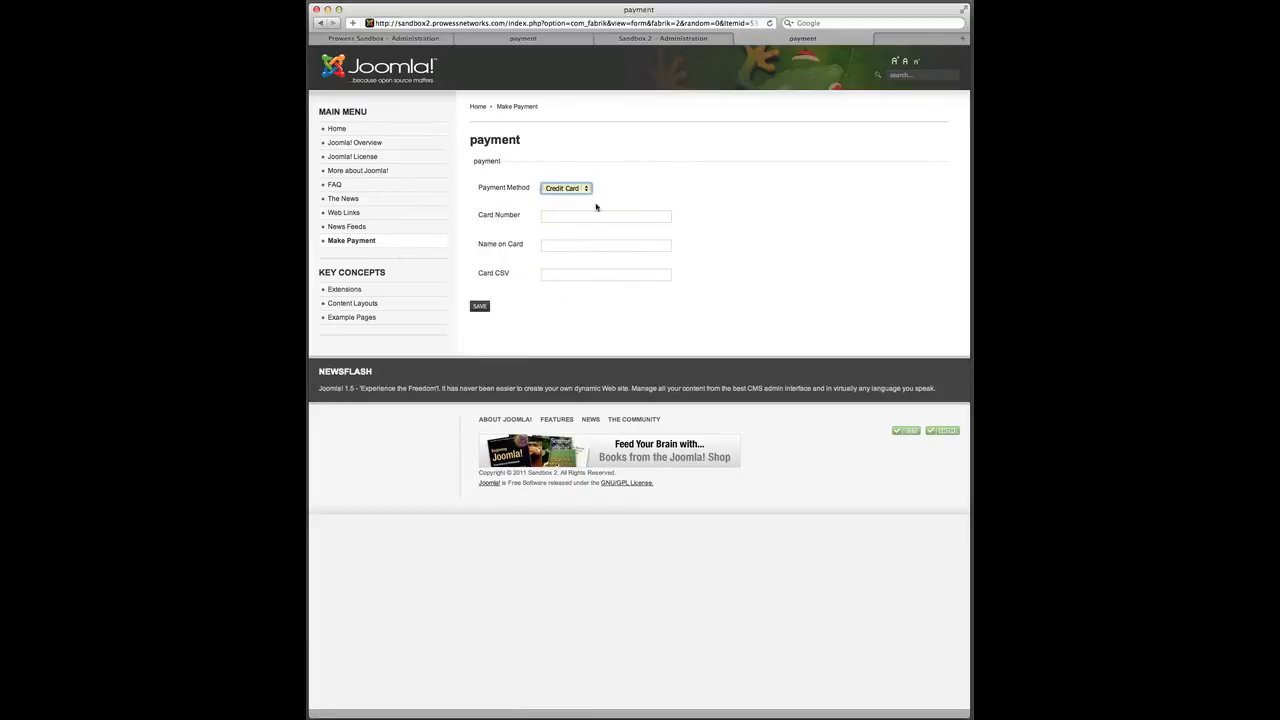
pyautogui.click(587, 189)
pyautogui.click(575, 200)
pyautogui.click(588, 189)
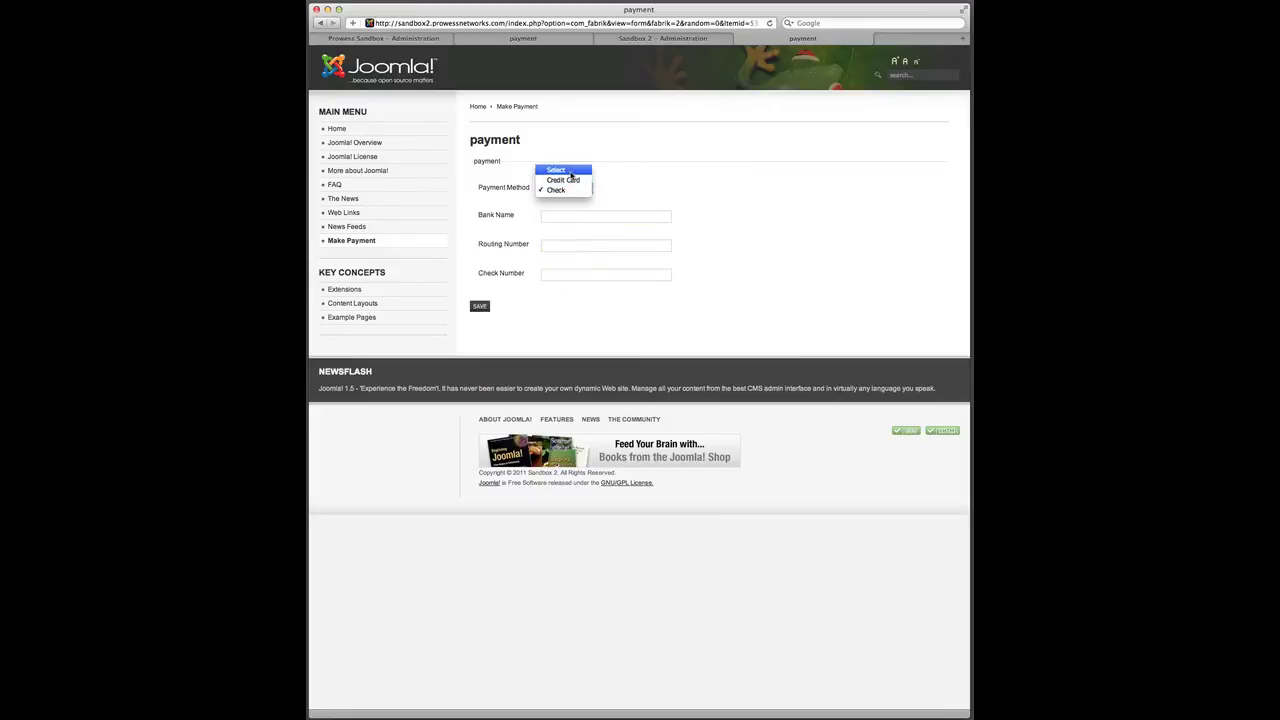
pyautogui.click(570, 174)
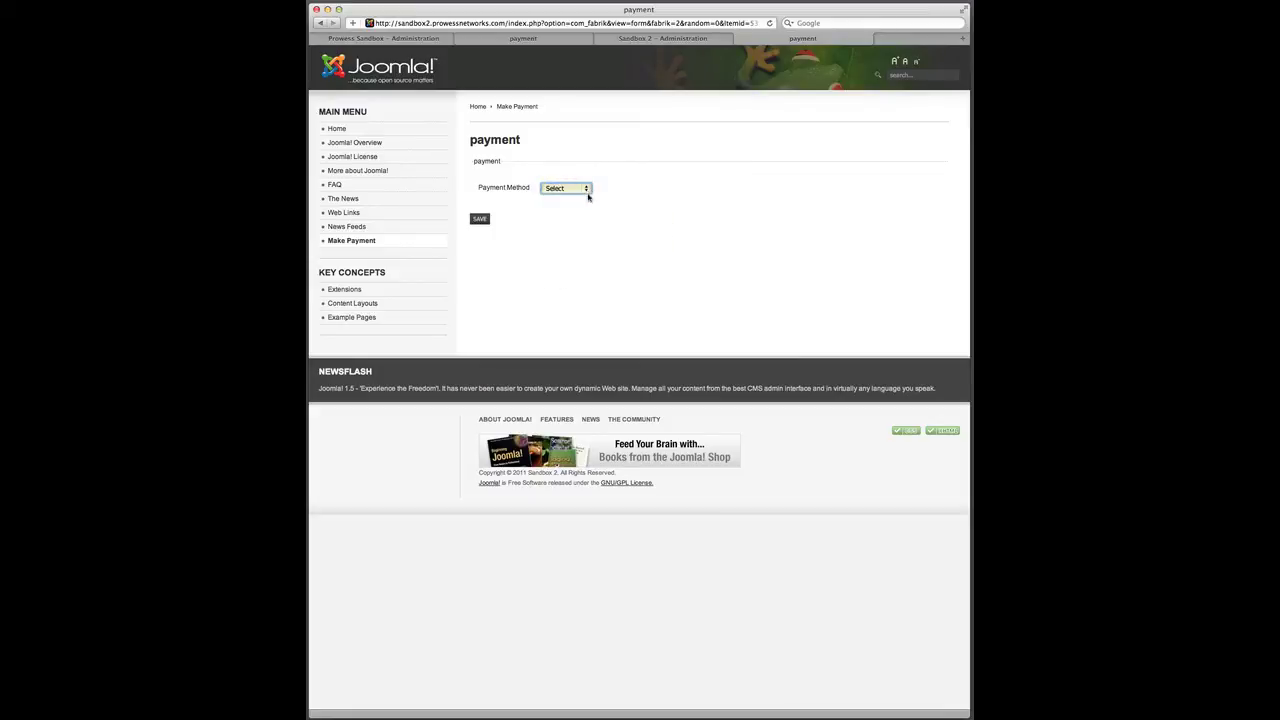
# - Test the form again from Select by setting Payment Method to Credit Card and finally to Check
pyautogui.click(589, 191)
pyautogui.click(703, 200)
pyautogui.click(580, 189)
pyautogui.click(579, 200)
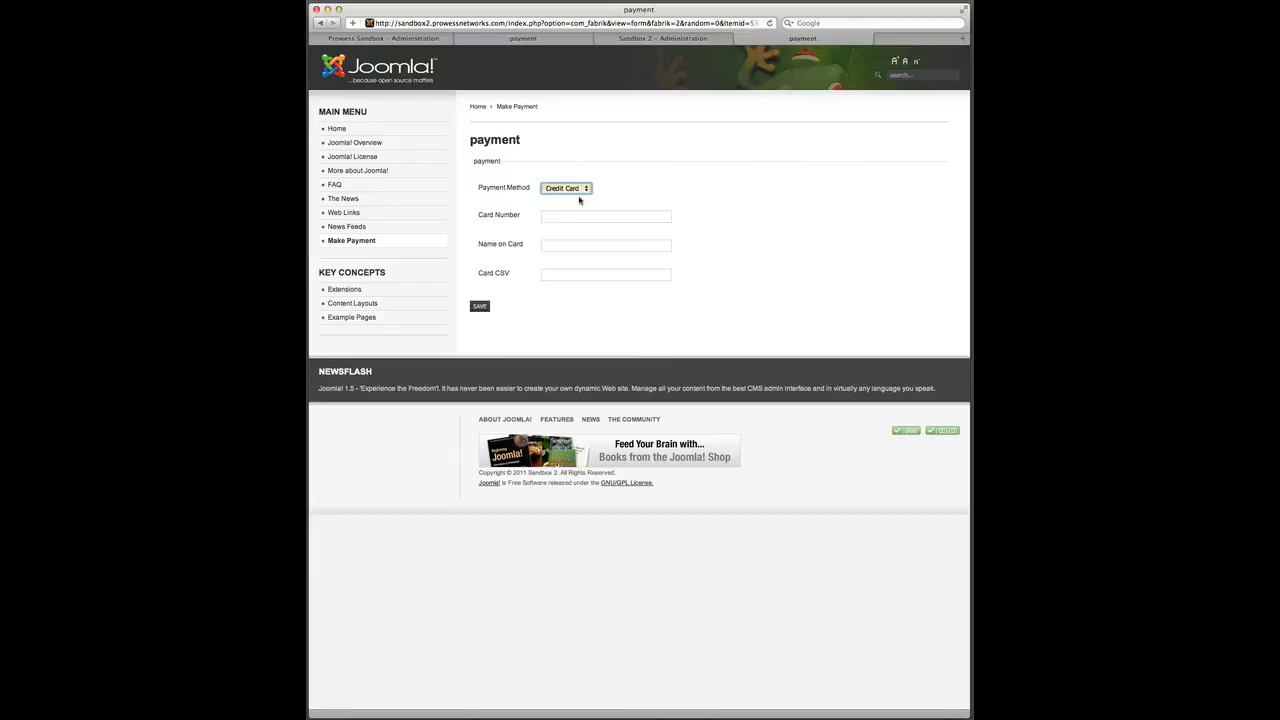
pyautogui.click(583, 190)
pyautogui.click(575, 200)
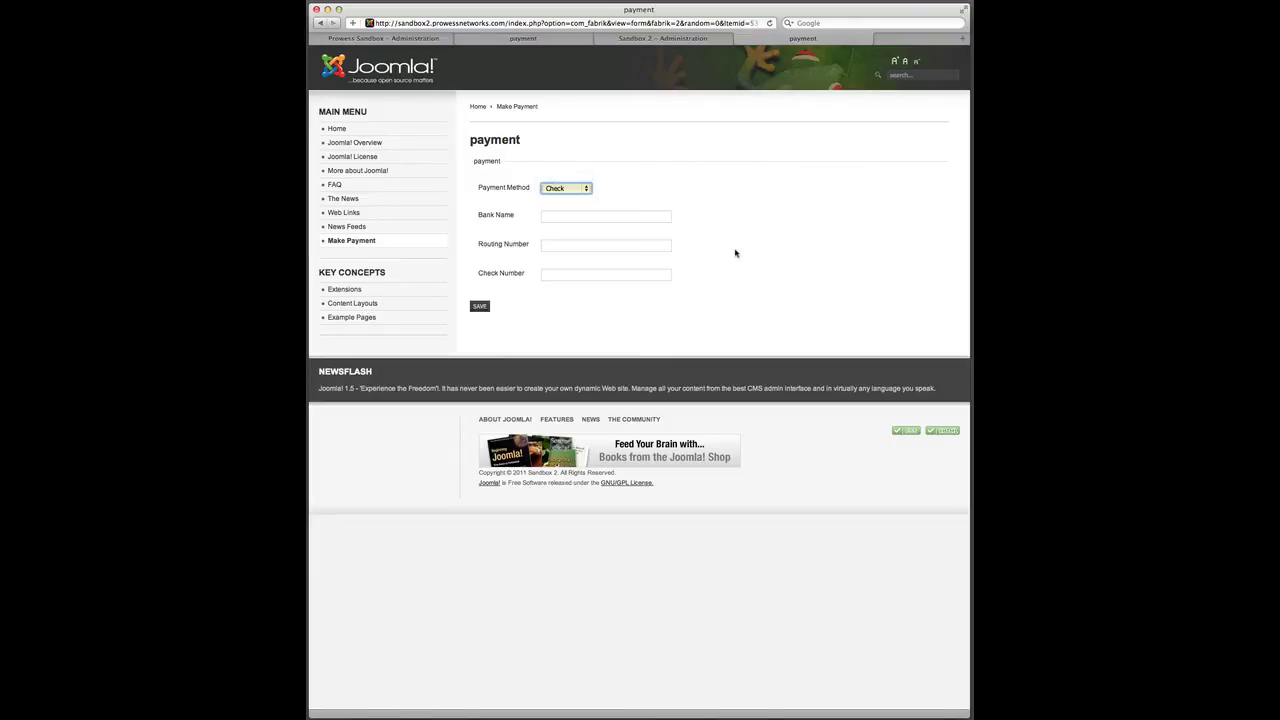